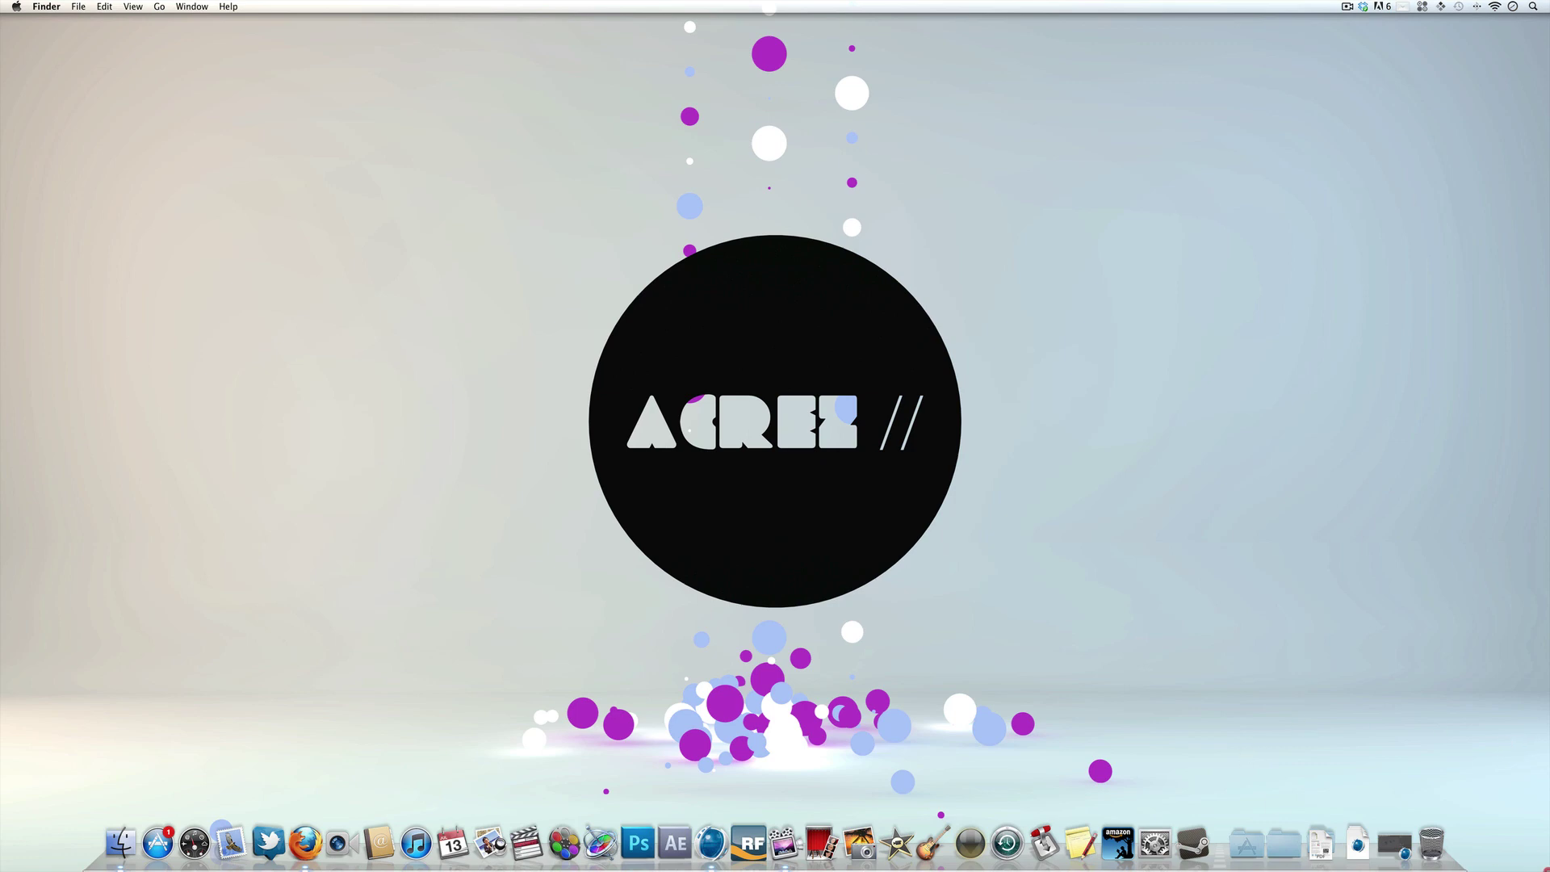
- Restore the Cinema 4D window from the Dock to show the three-cube scene
{"action": "left_click", "coordinate": [1402, 845]}
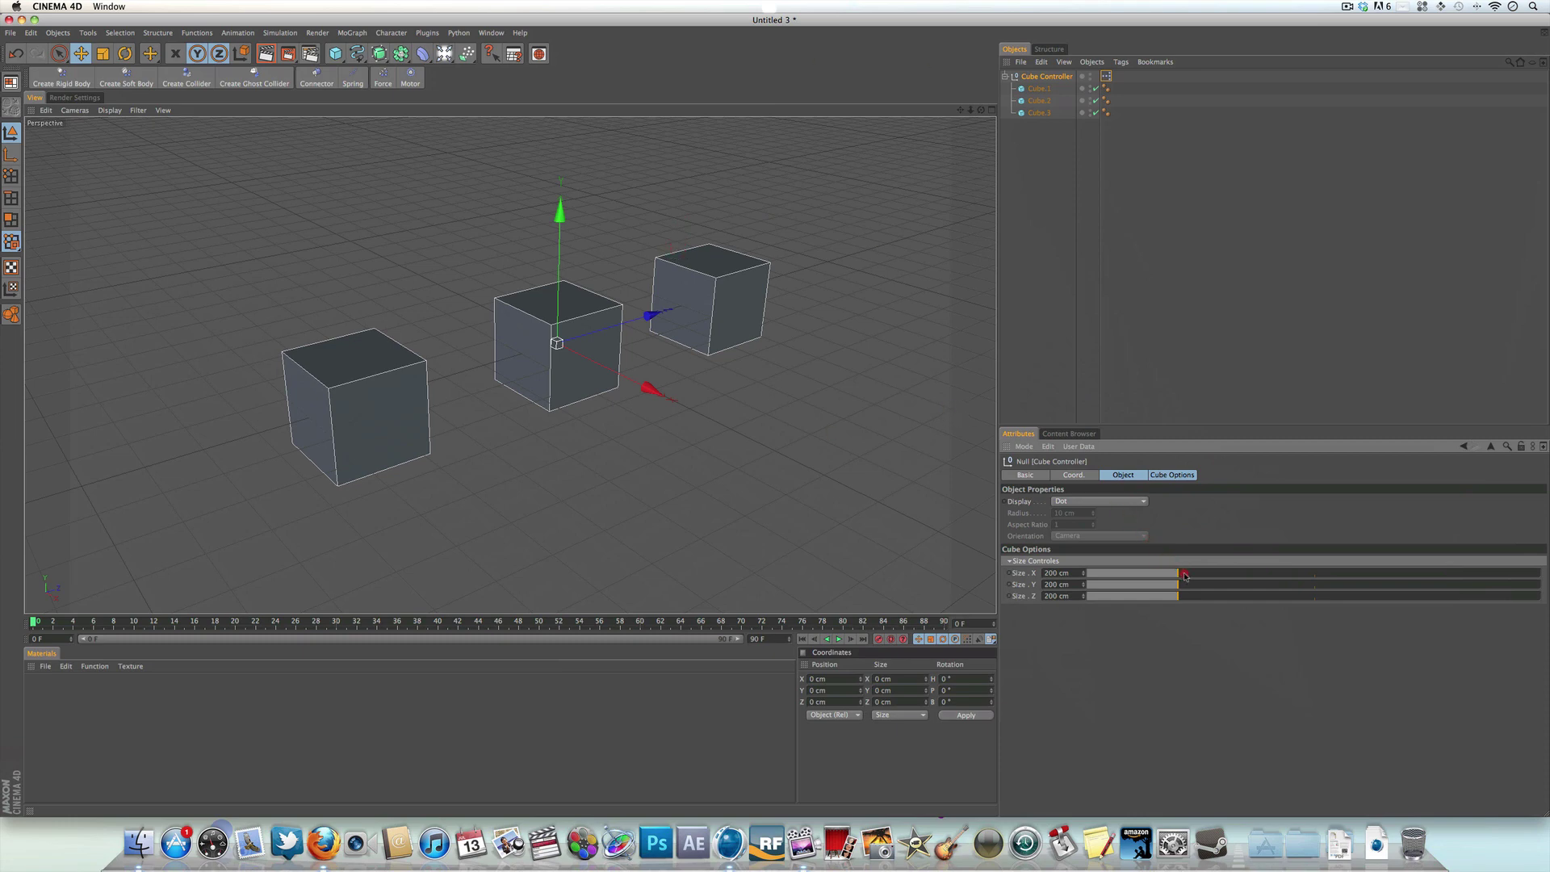
- Drag the controller's size sliders so all cubes reach 262 × 350 × 359 cm, then deselect
{"action": "left_click_drag", "start_coordinate": [1184, 576], "coordinate": [1151, 613]}
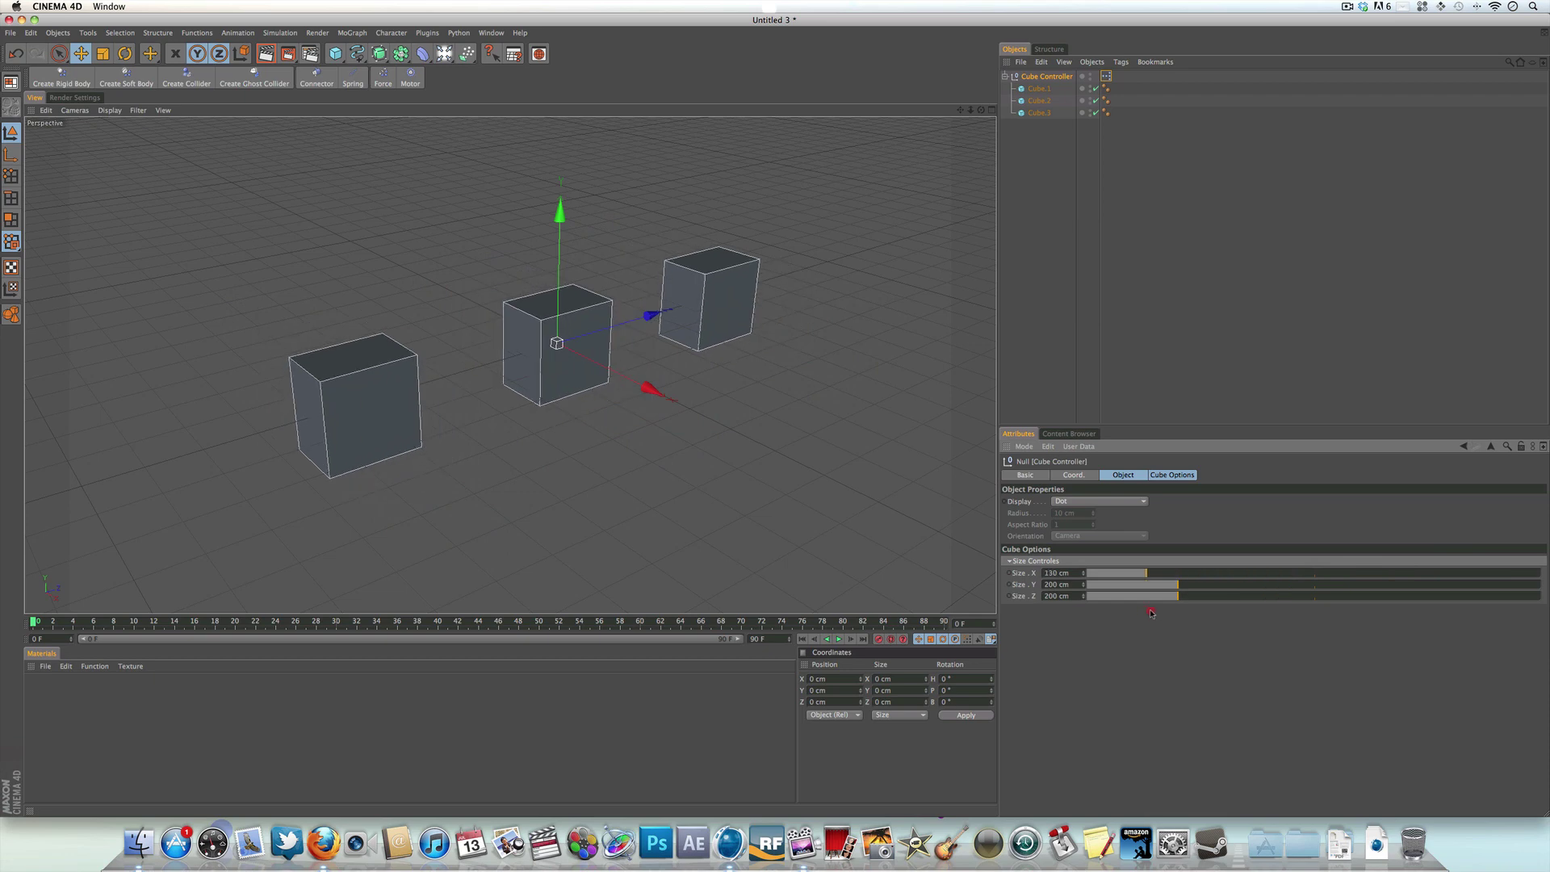
{"action": "key", "text": "super+z"}
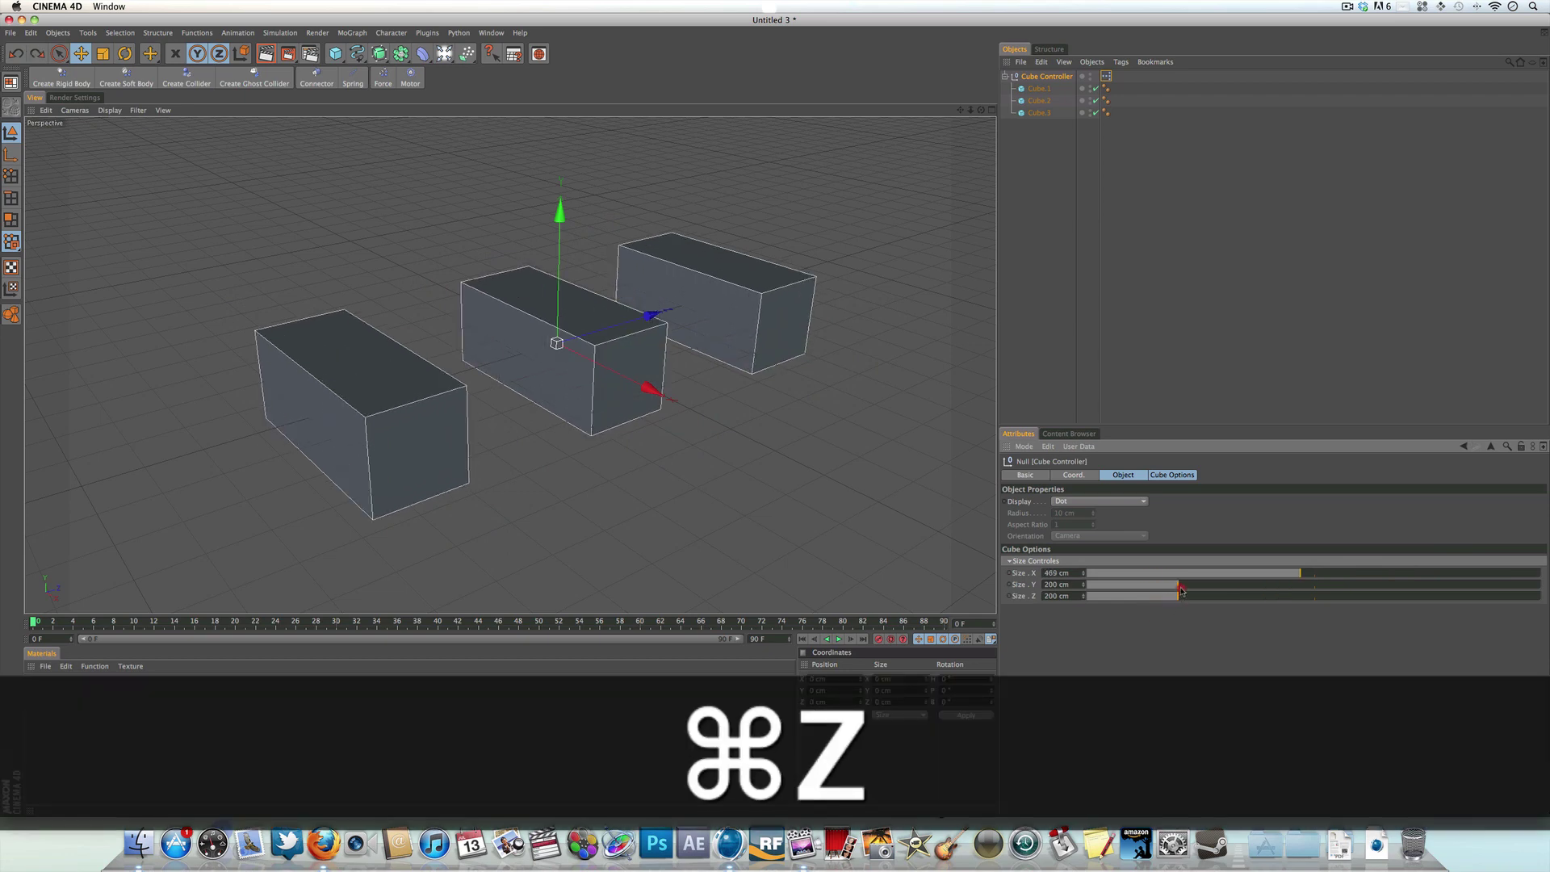
{"action": "left_click_drag", "start_coordinate": [1181, 585], "coordinate": [1251, 595]}
{"action": "left_click", "coordinate": [1161, 596]}
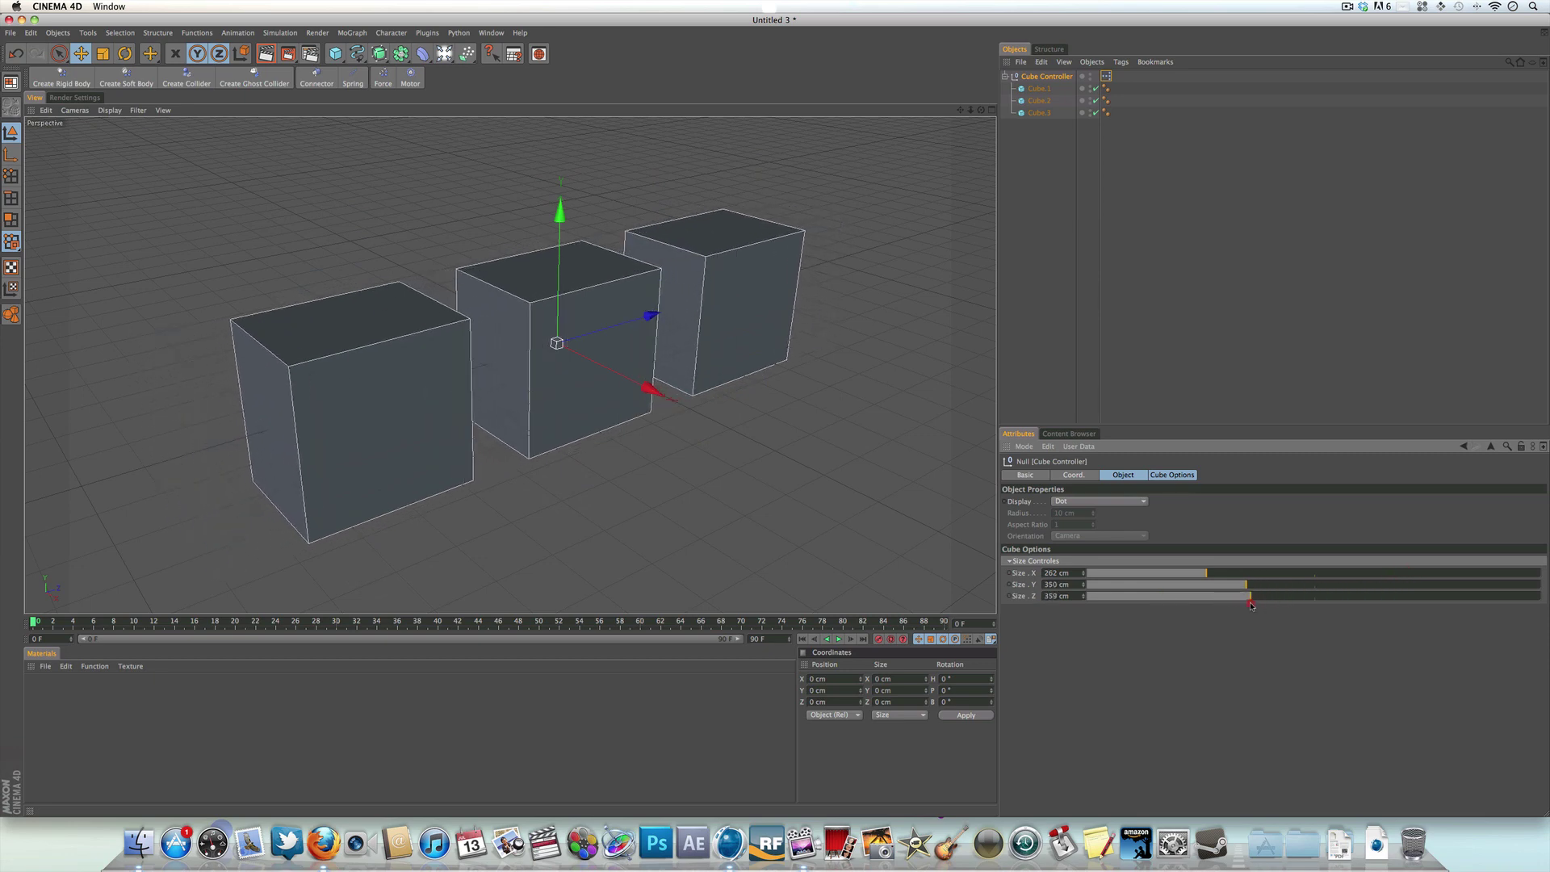
{"action": "left_click", "coordinate": [1087, 132]}
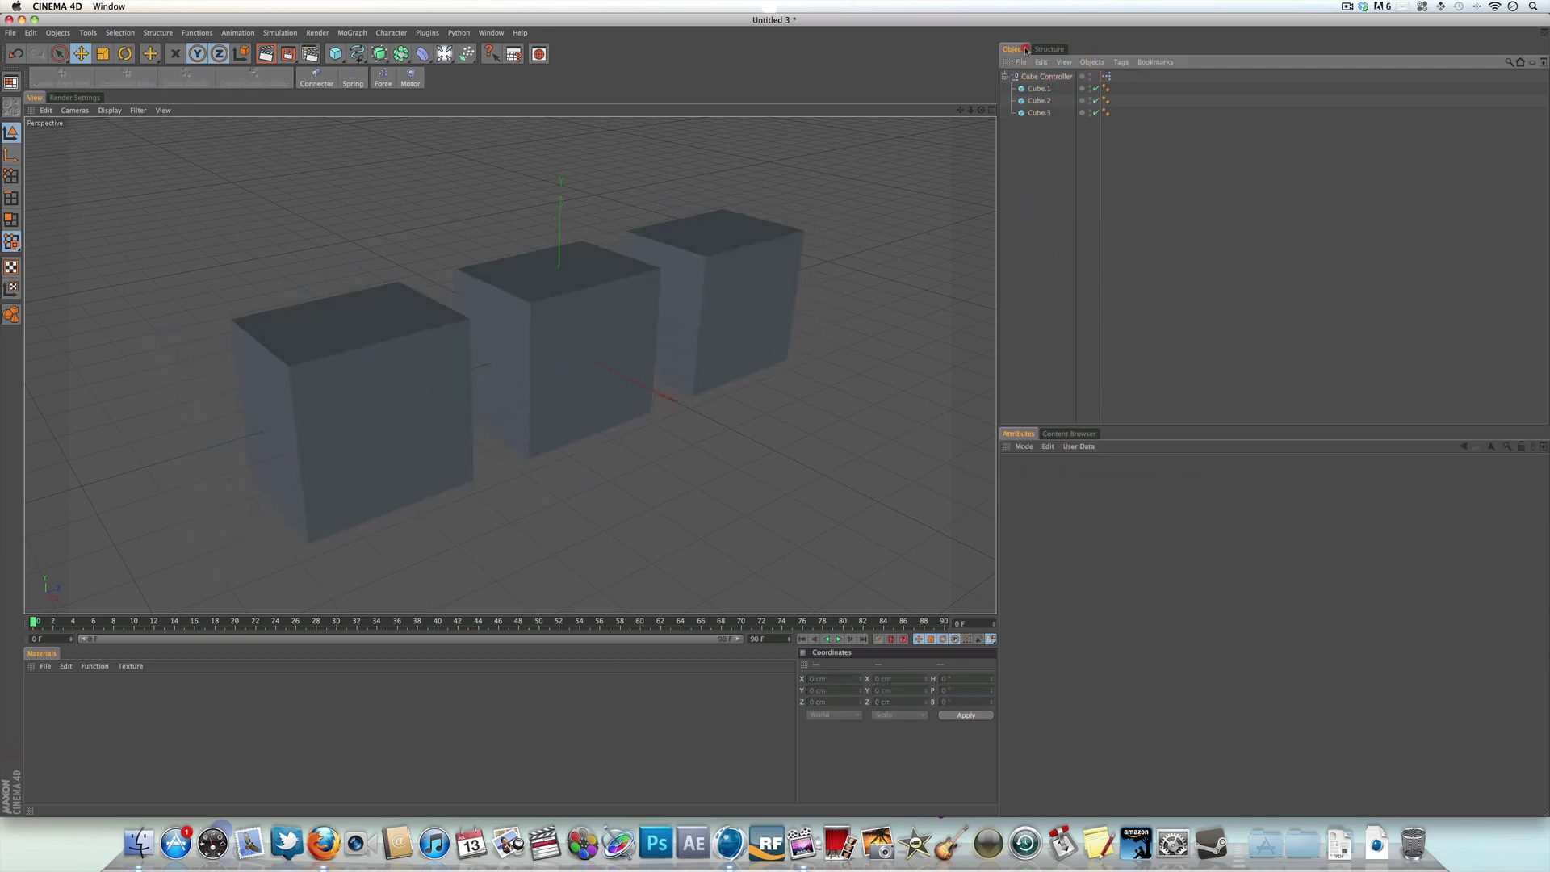
- Delete the controller and all cubes, then add a new cube primitive
{"action": "left_click_drag", "start_coordinate": [1041, 164], "coordinate": [1002, 73]}
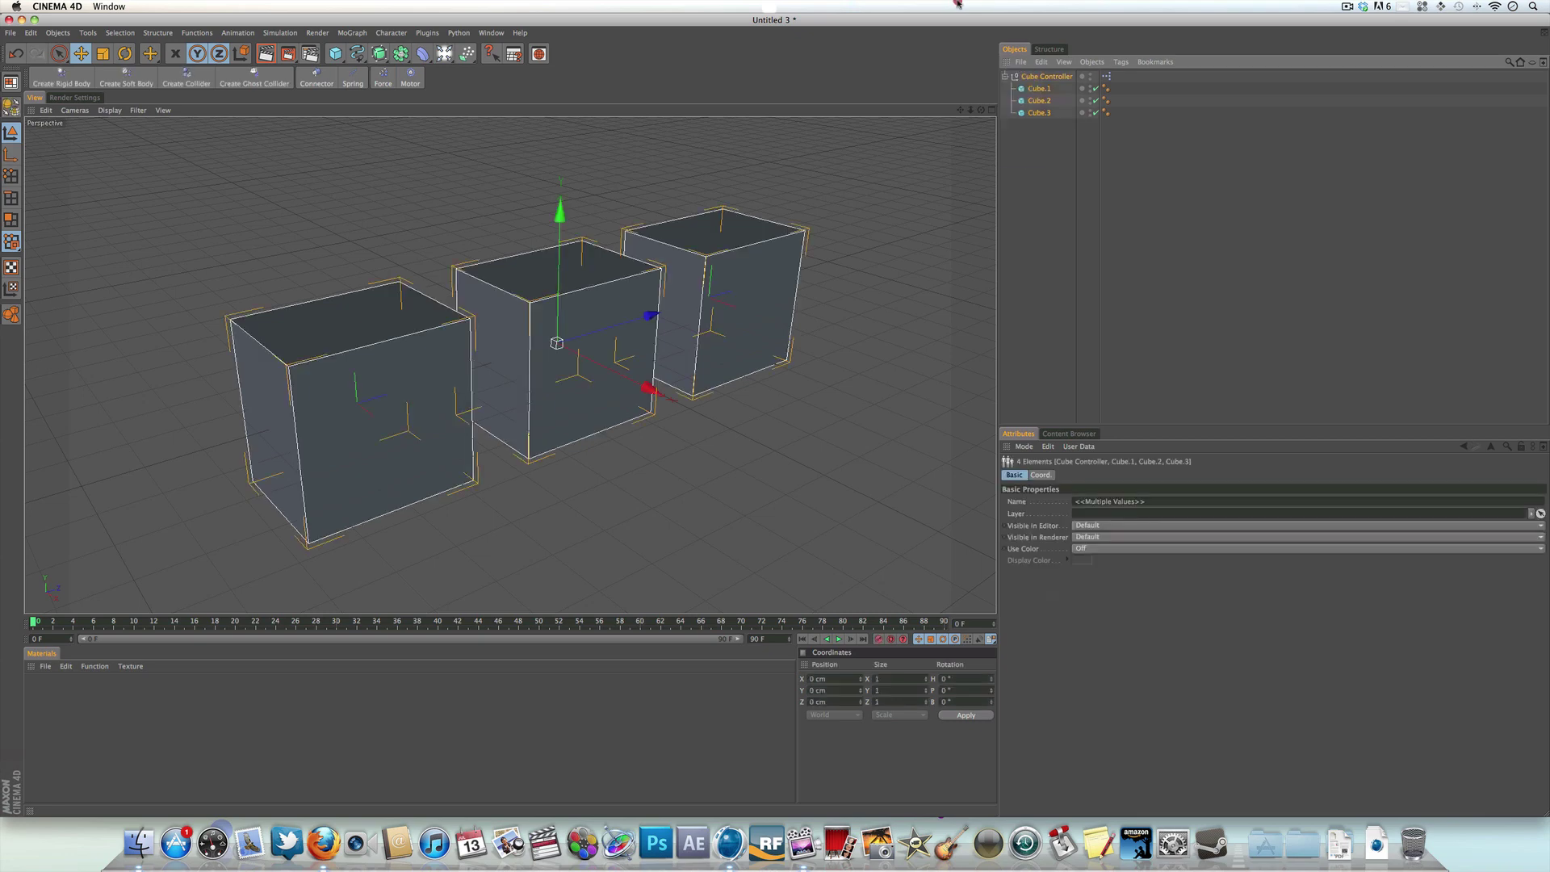
{"action": "key", "text": "Delete"}
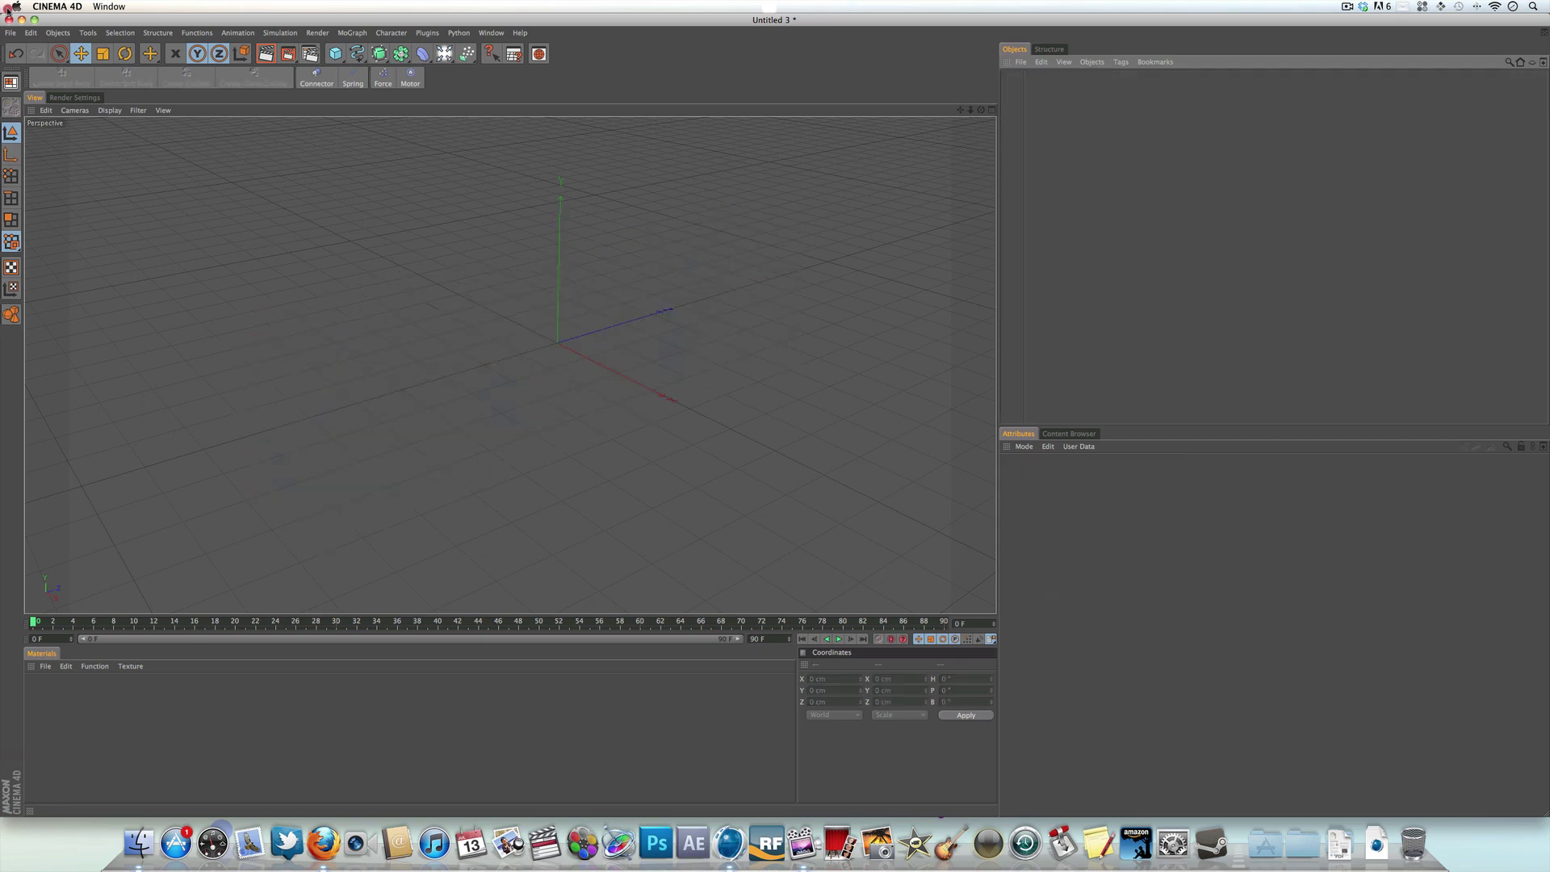
{"action": "left_click", "coordinate": [335, 53]}
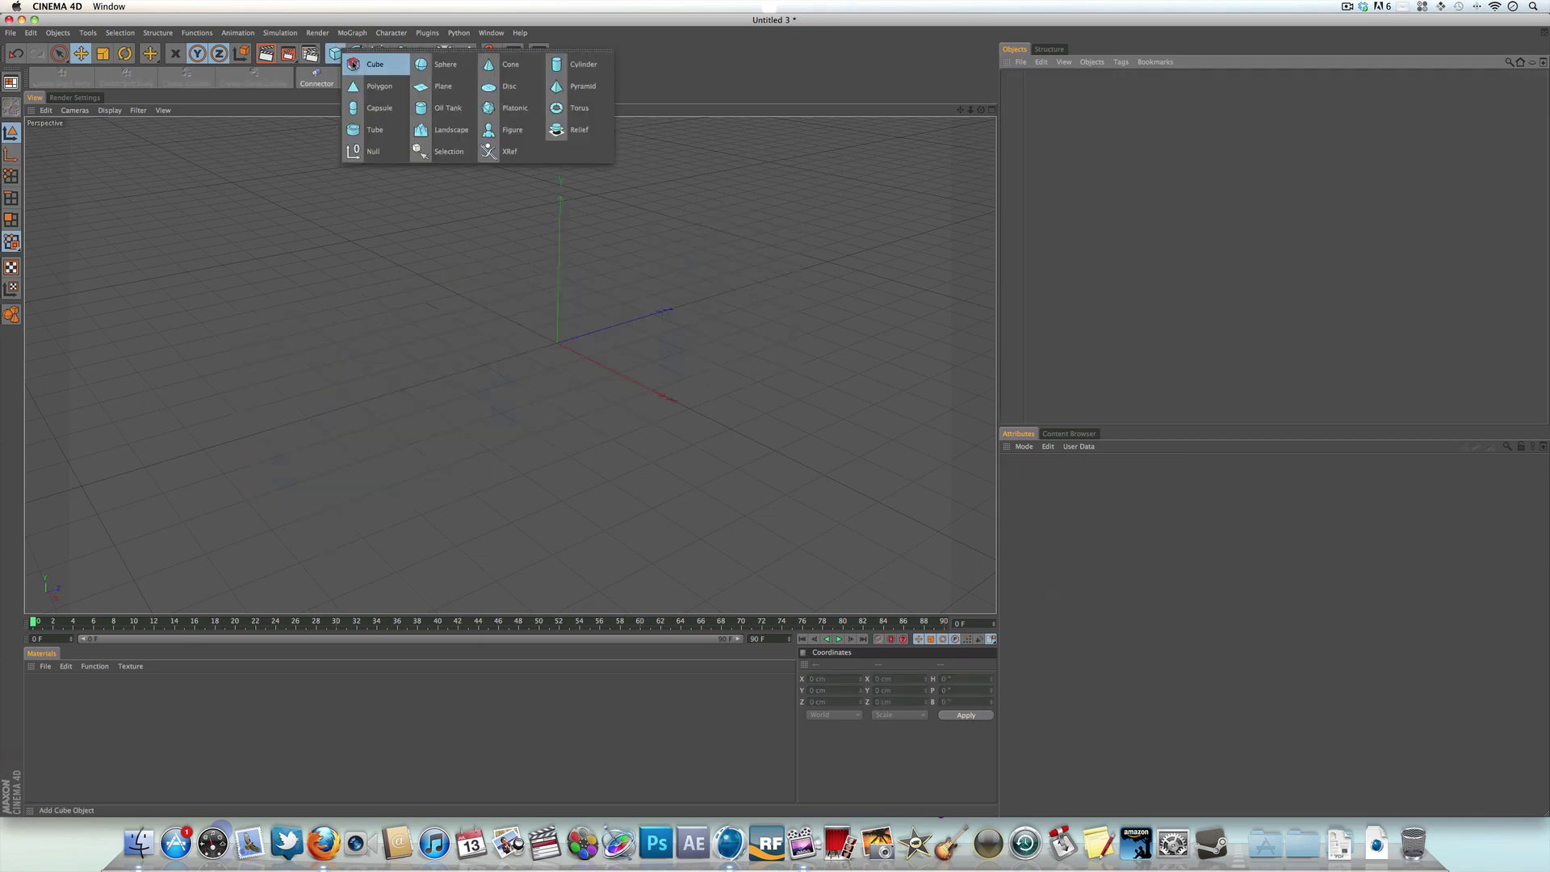
{"action": "left_click", "coordinate": [352, 64]}
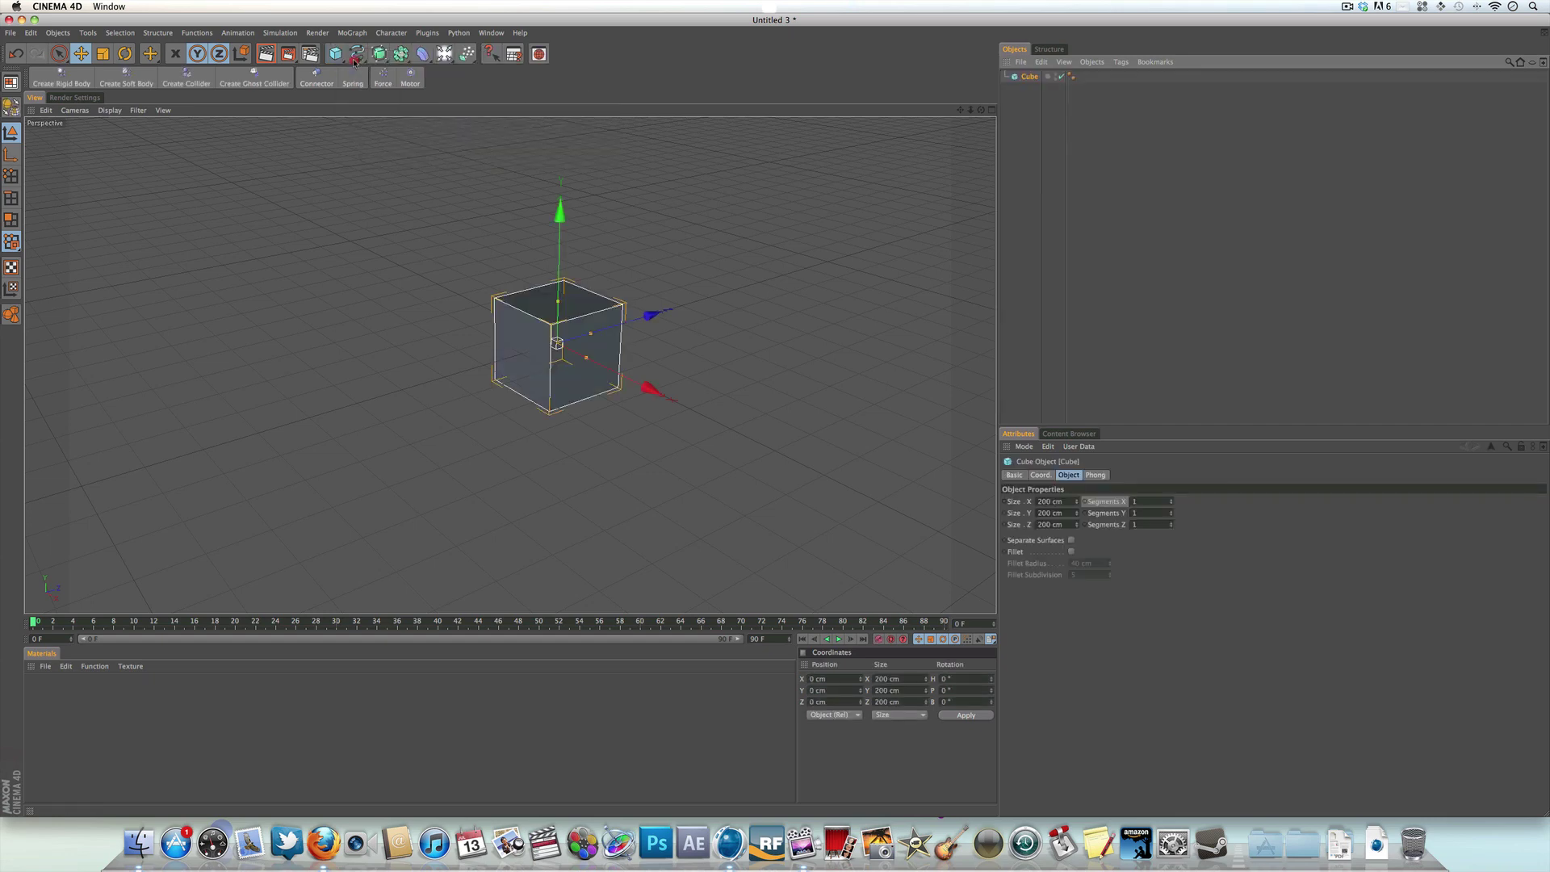
- Duplicate the cube into Cube.1, Cube.2 and Cube.3 and delete the original
{"action": "key", "text": "super"}
{"action": "key", "text": "super+v"}
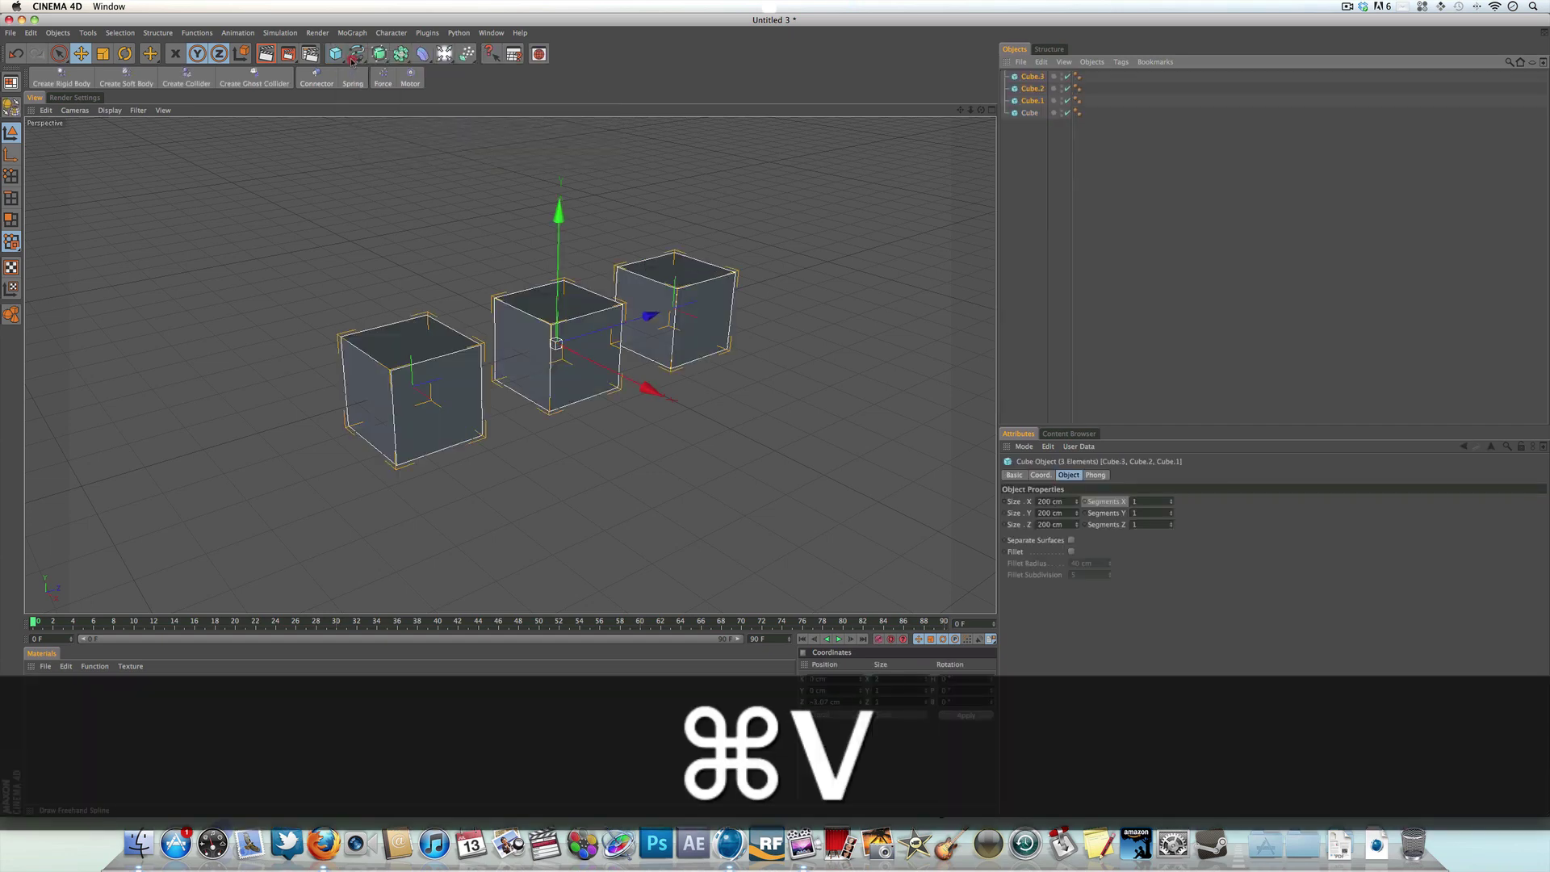
{"action": "left_click", "coordinate": [1030, 112]}
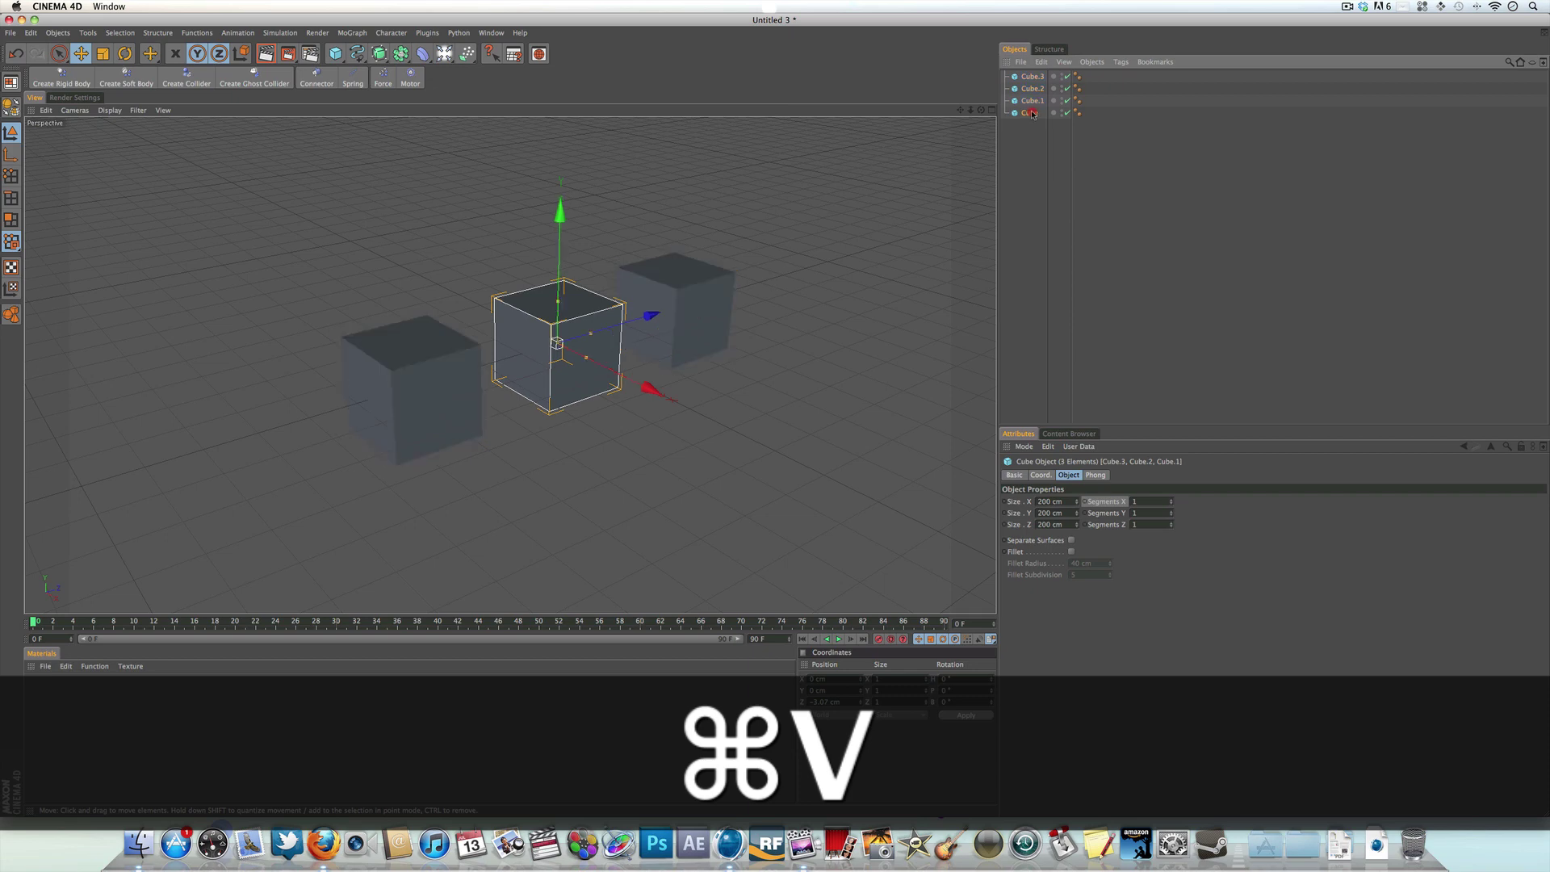
{"action": "key", "text": "Delete"}
{"action": "left_click", "coordinate": [1030, 101]}
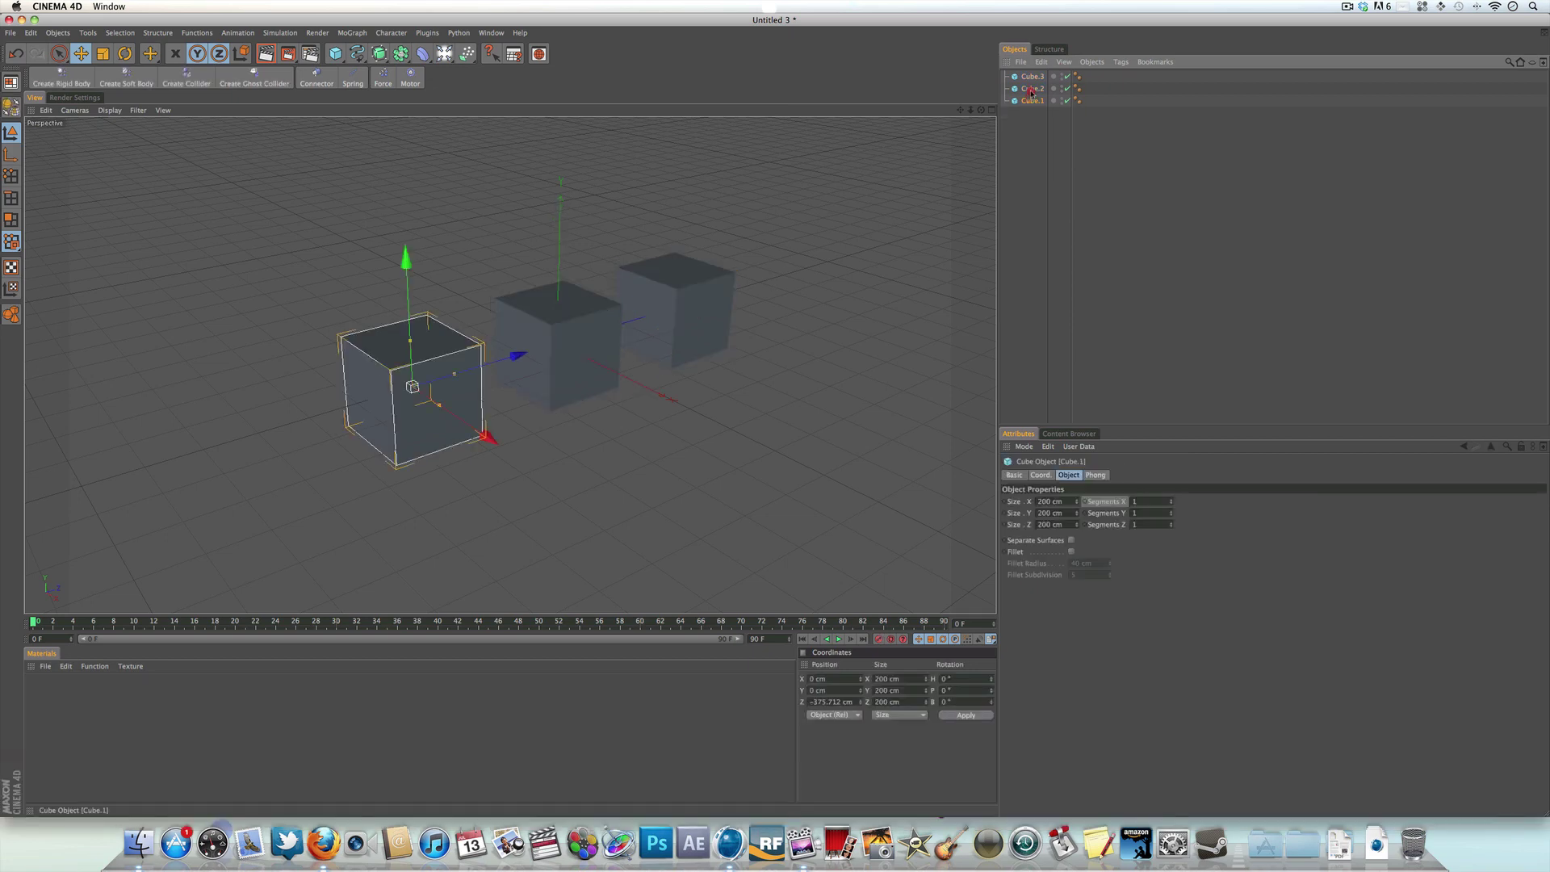
{"action": "left_click", "coordinate": [1032, 88]}
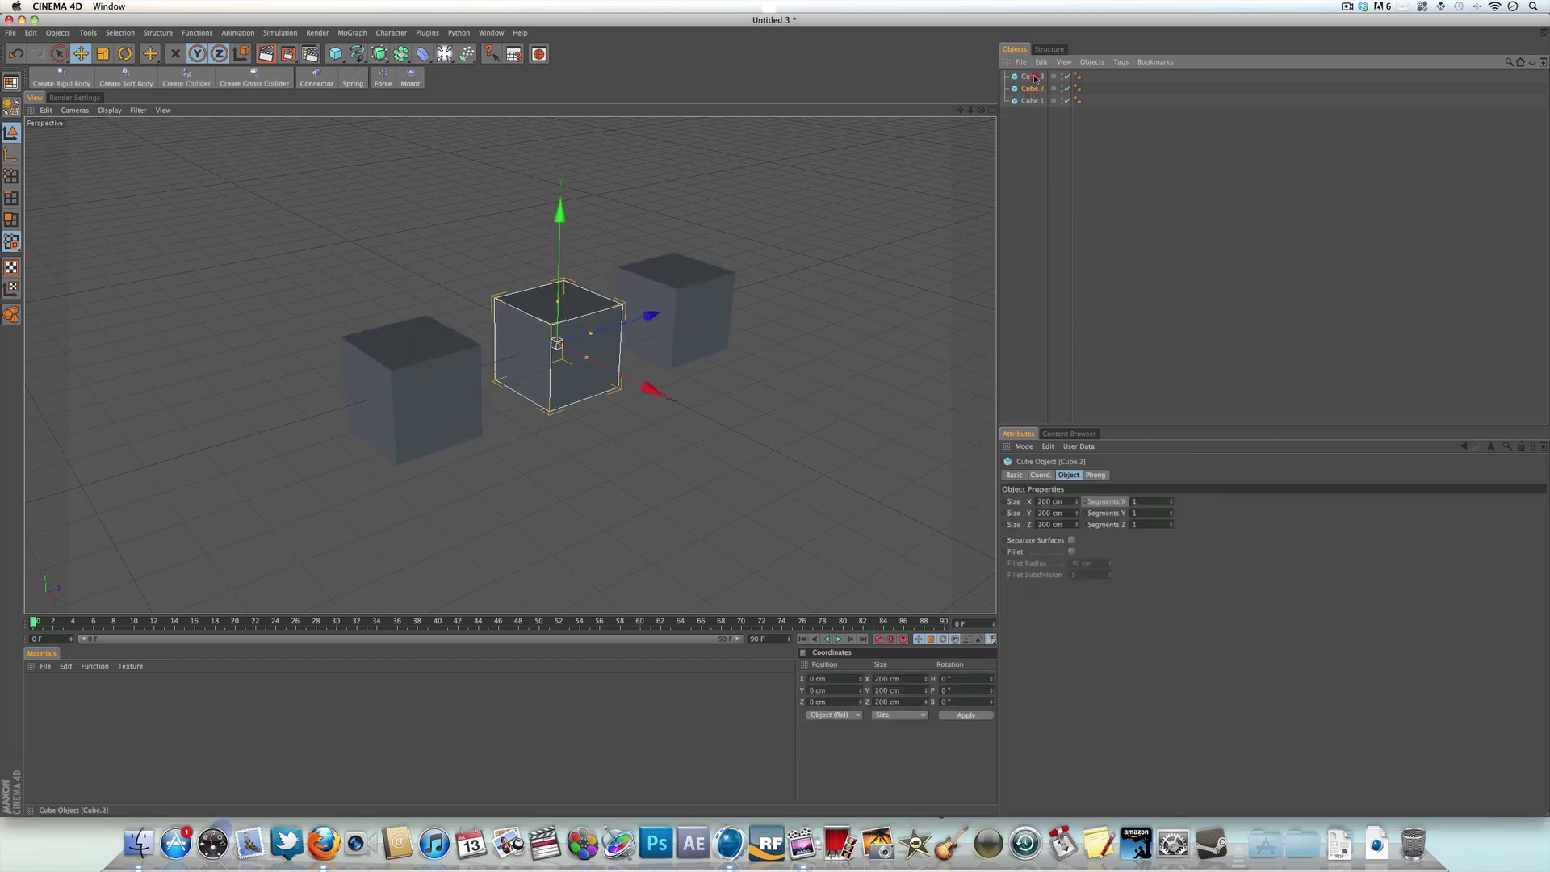
{"action": "left_click", "coordinate": [1034, 77]}
{"action": "left_click", "coordinate": [1031, 204]}
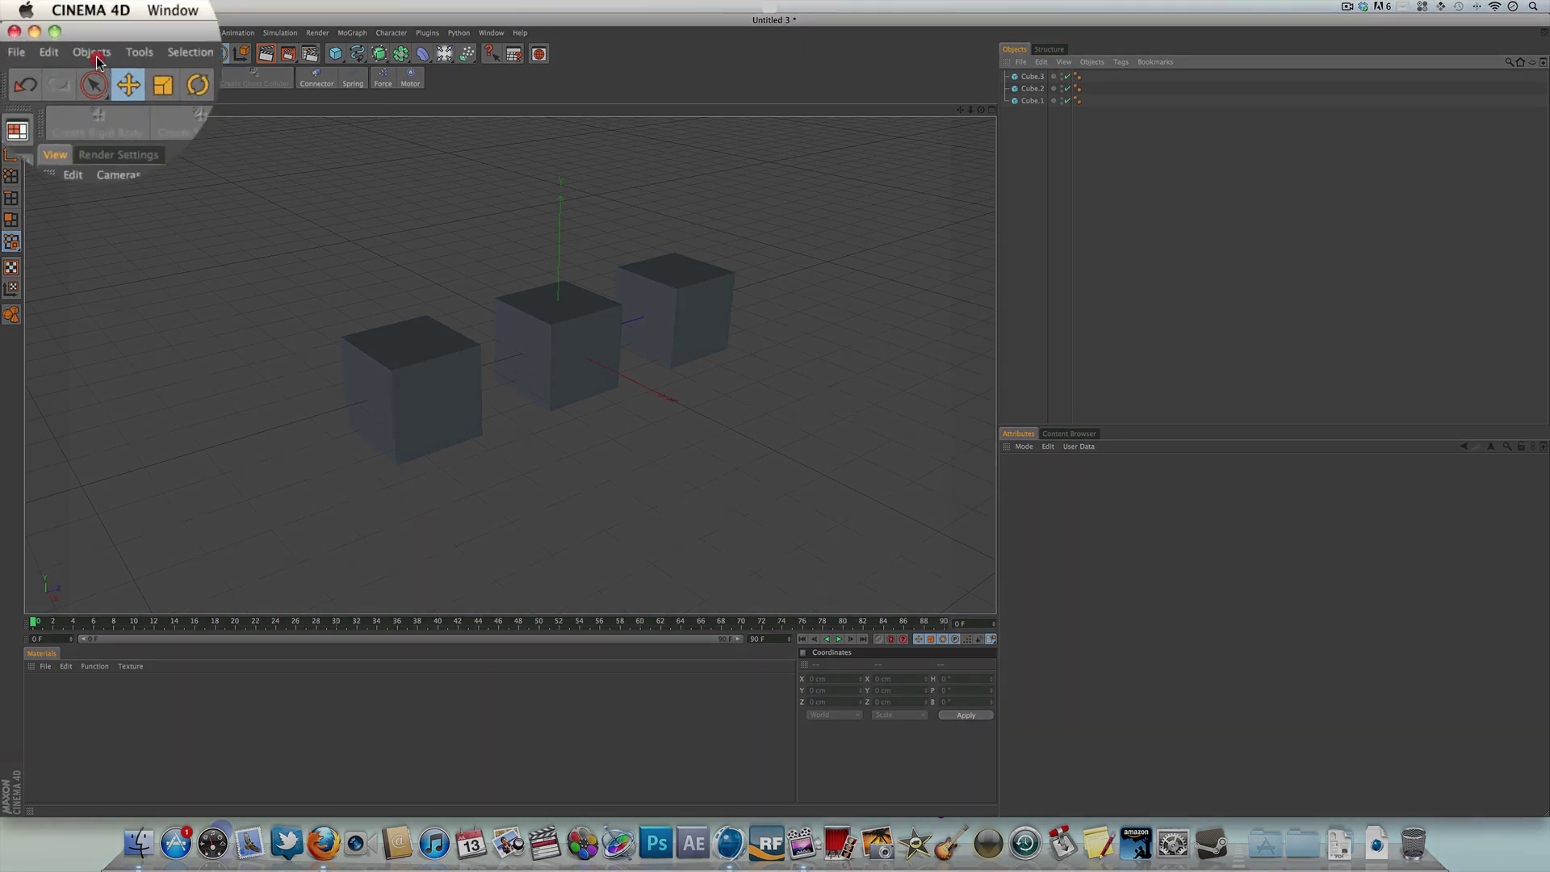
- Create a null object, rename it 'Cube Controller' and leave it selected
{"action": "left_click", "coordinate": [58, 33]}
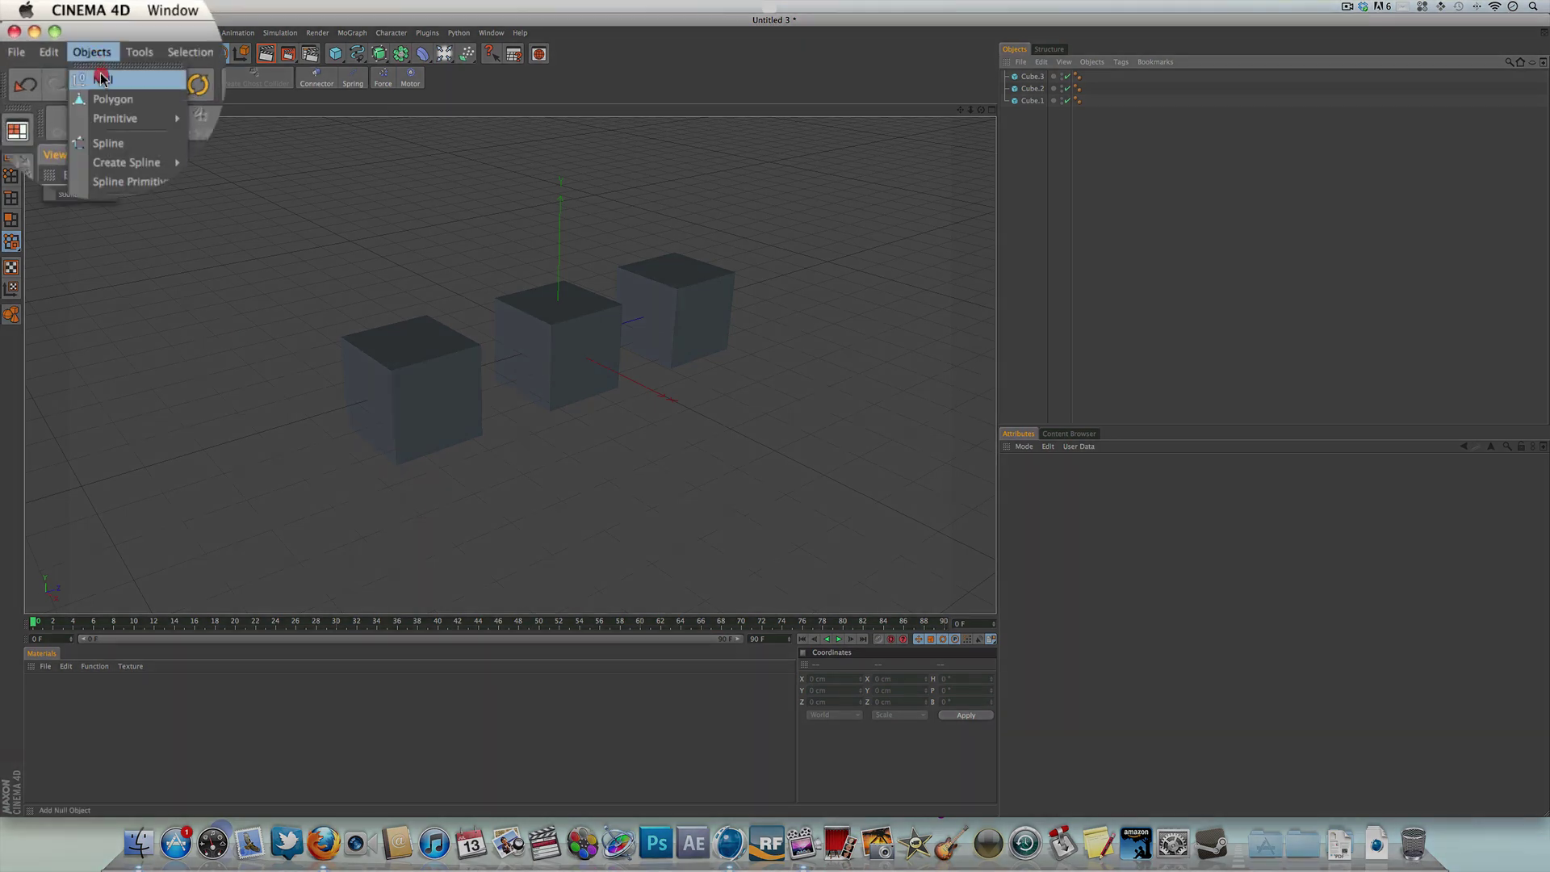
{"action": "left_click", "coordinate": [66, 49]}
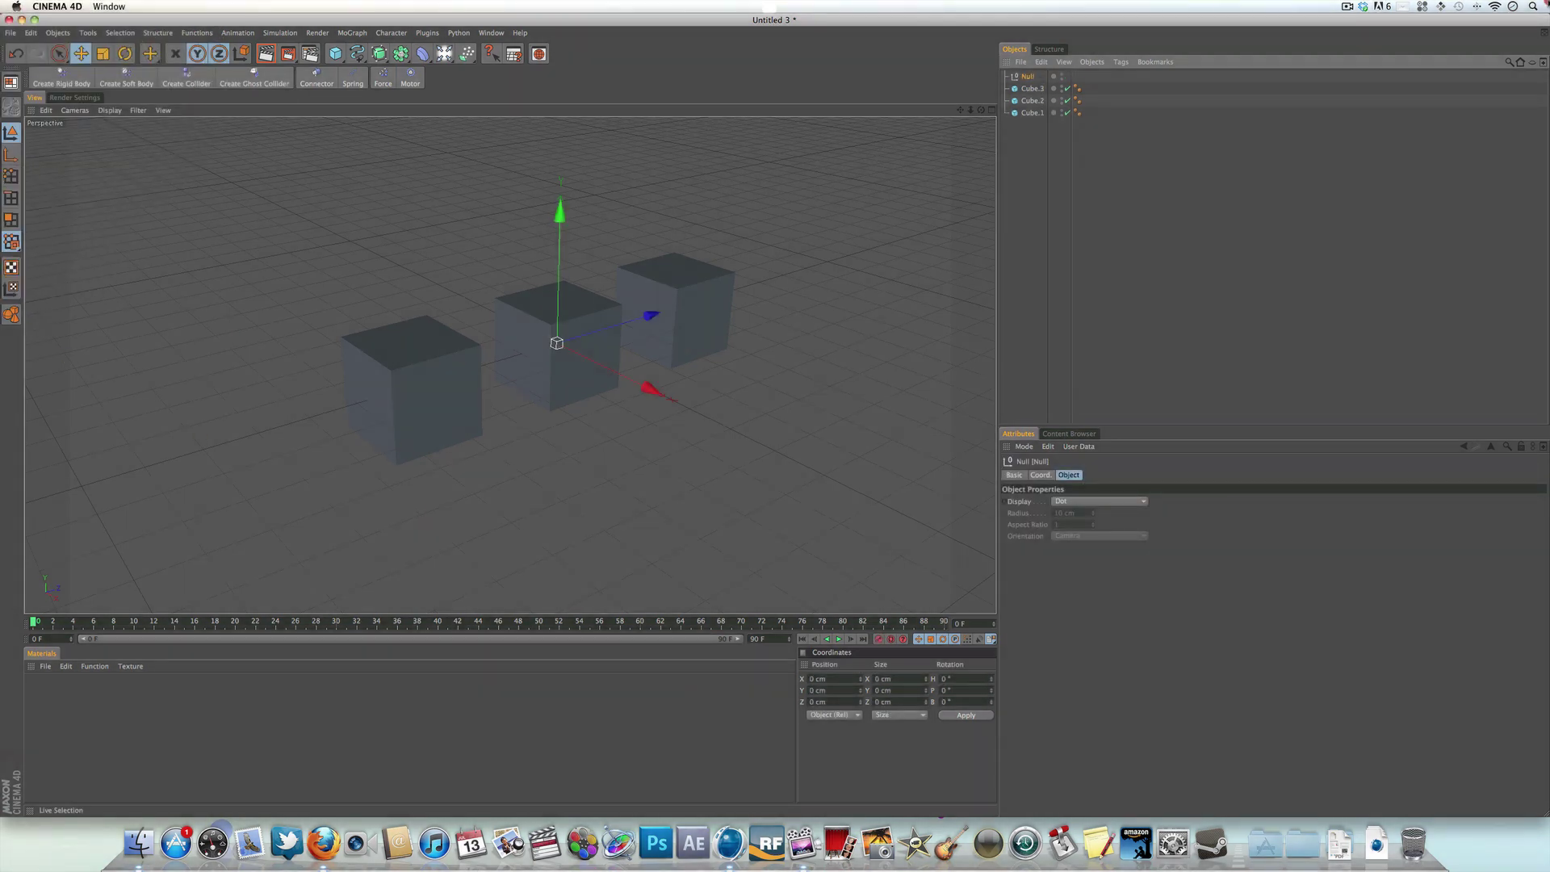
{"action": "double_click", "coordinate": [1025, 76]}
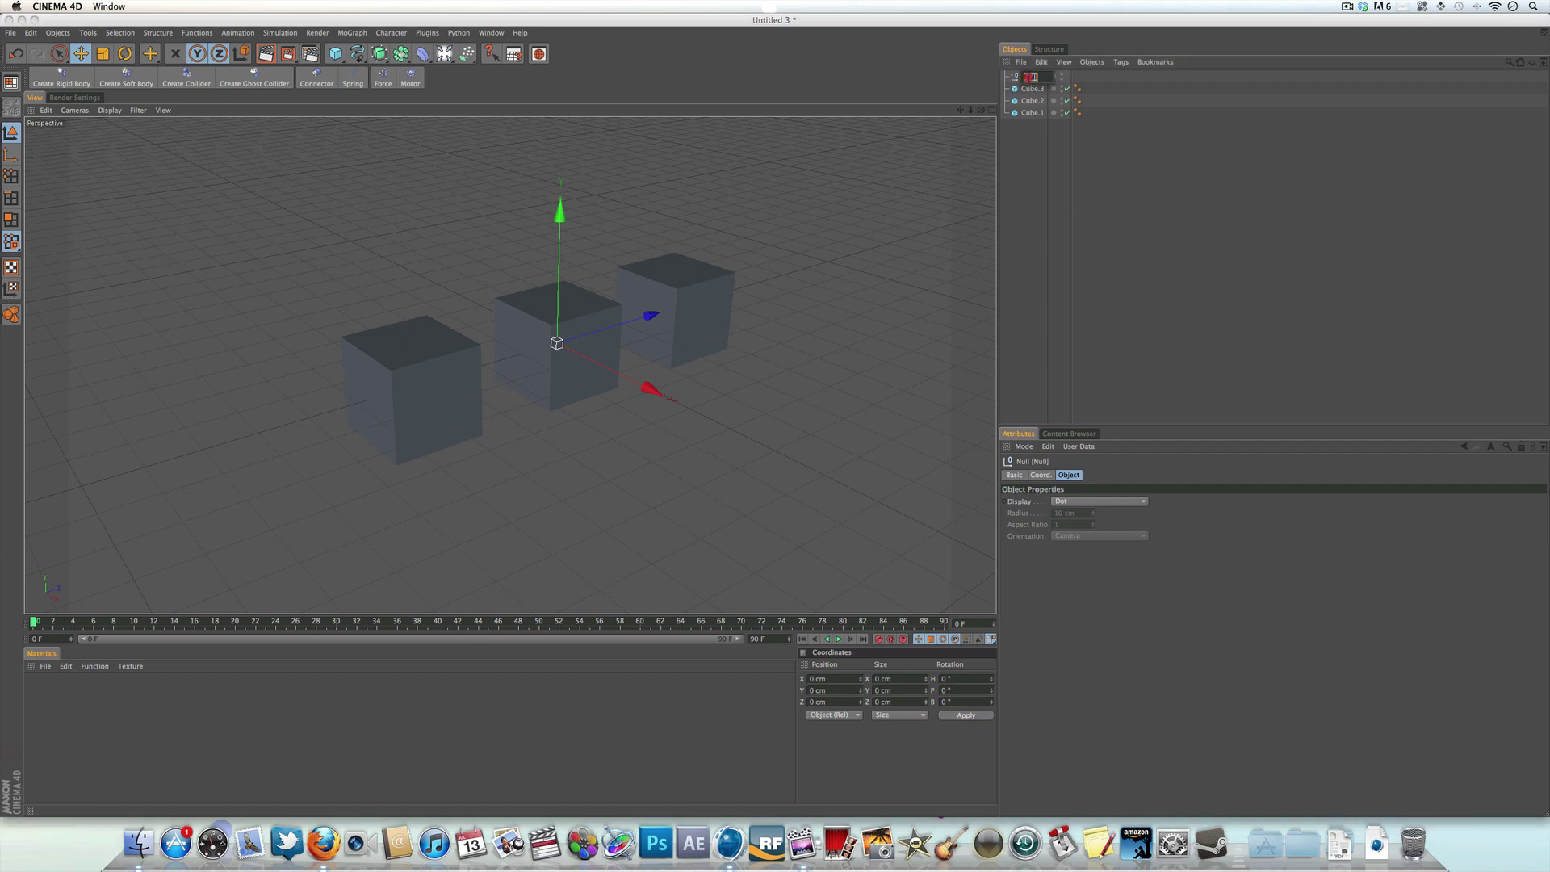
{"action": "type", "text": "C"}
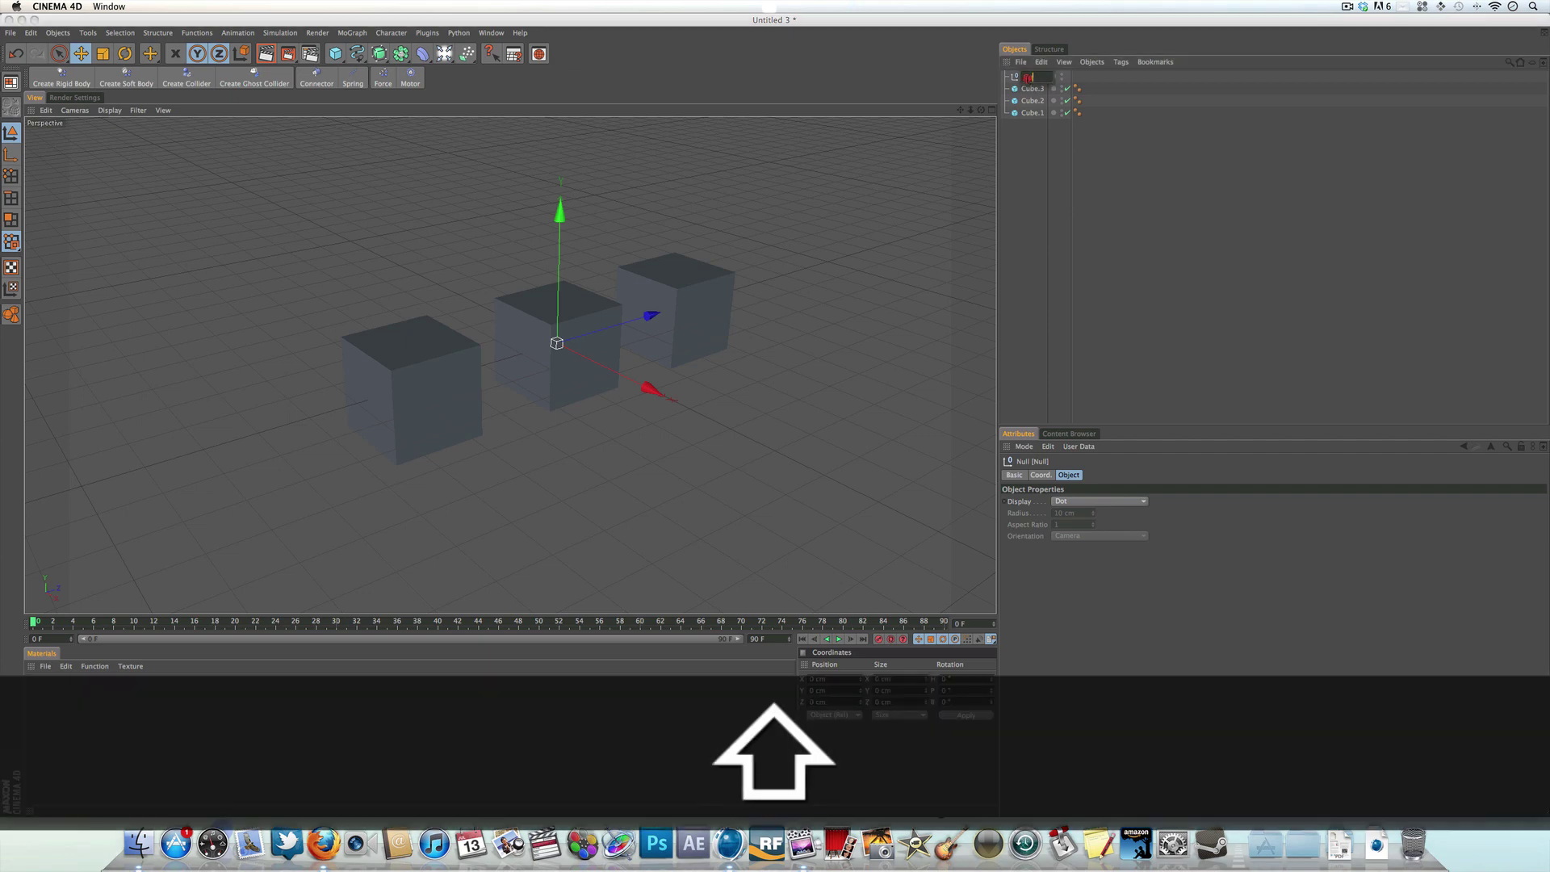
{"action": "type", "text": "ube Co"}
{"action": "type", "text": "ntroller"}
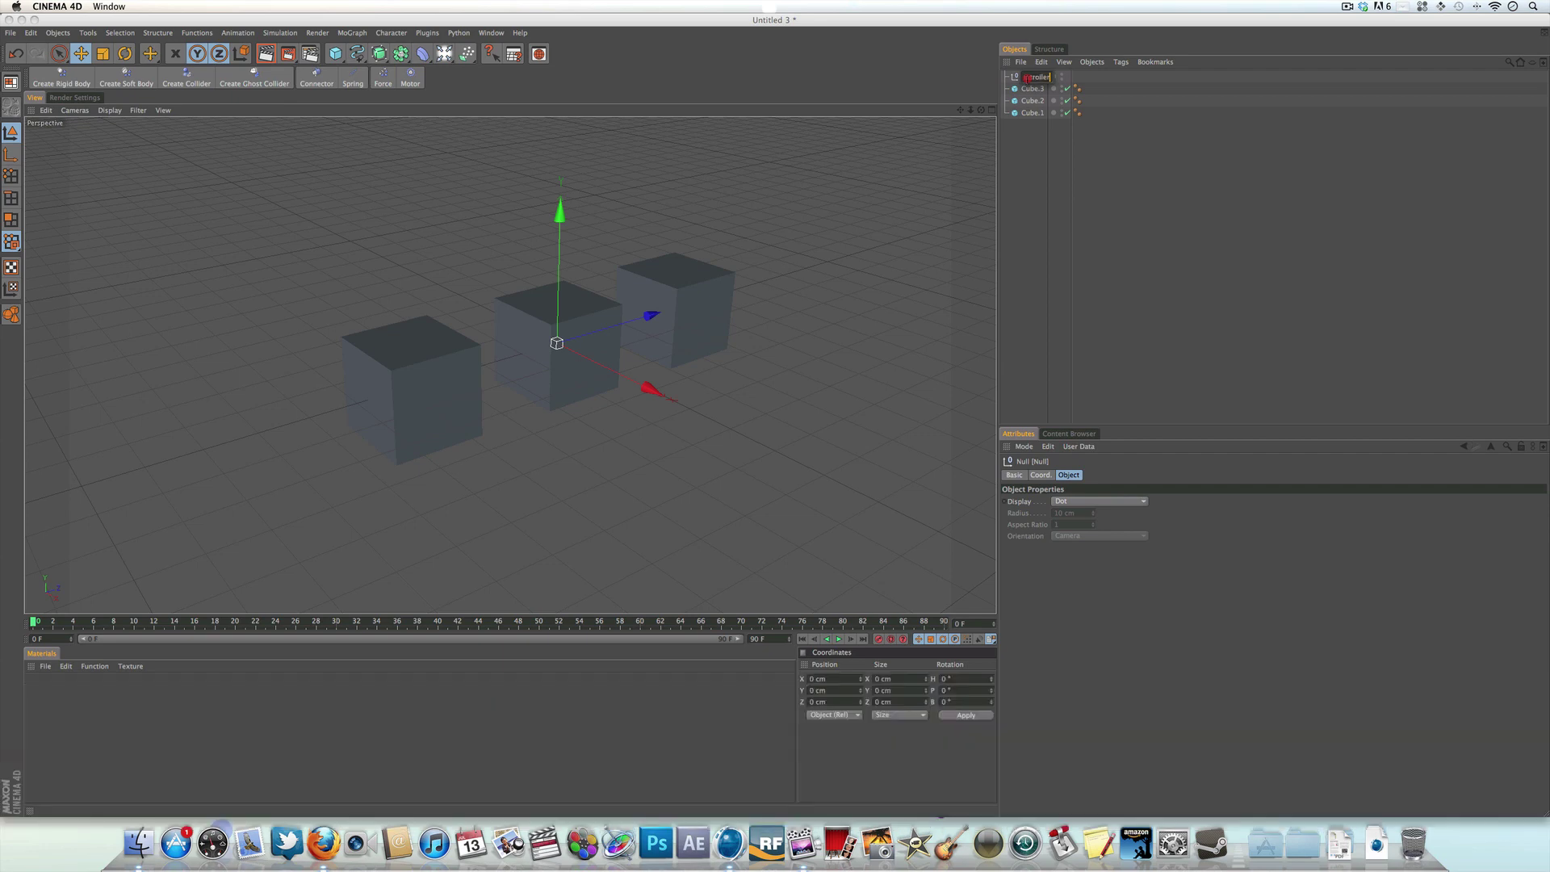
{"action": "key", "text": "Return"}
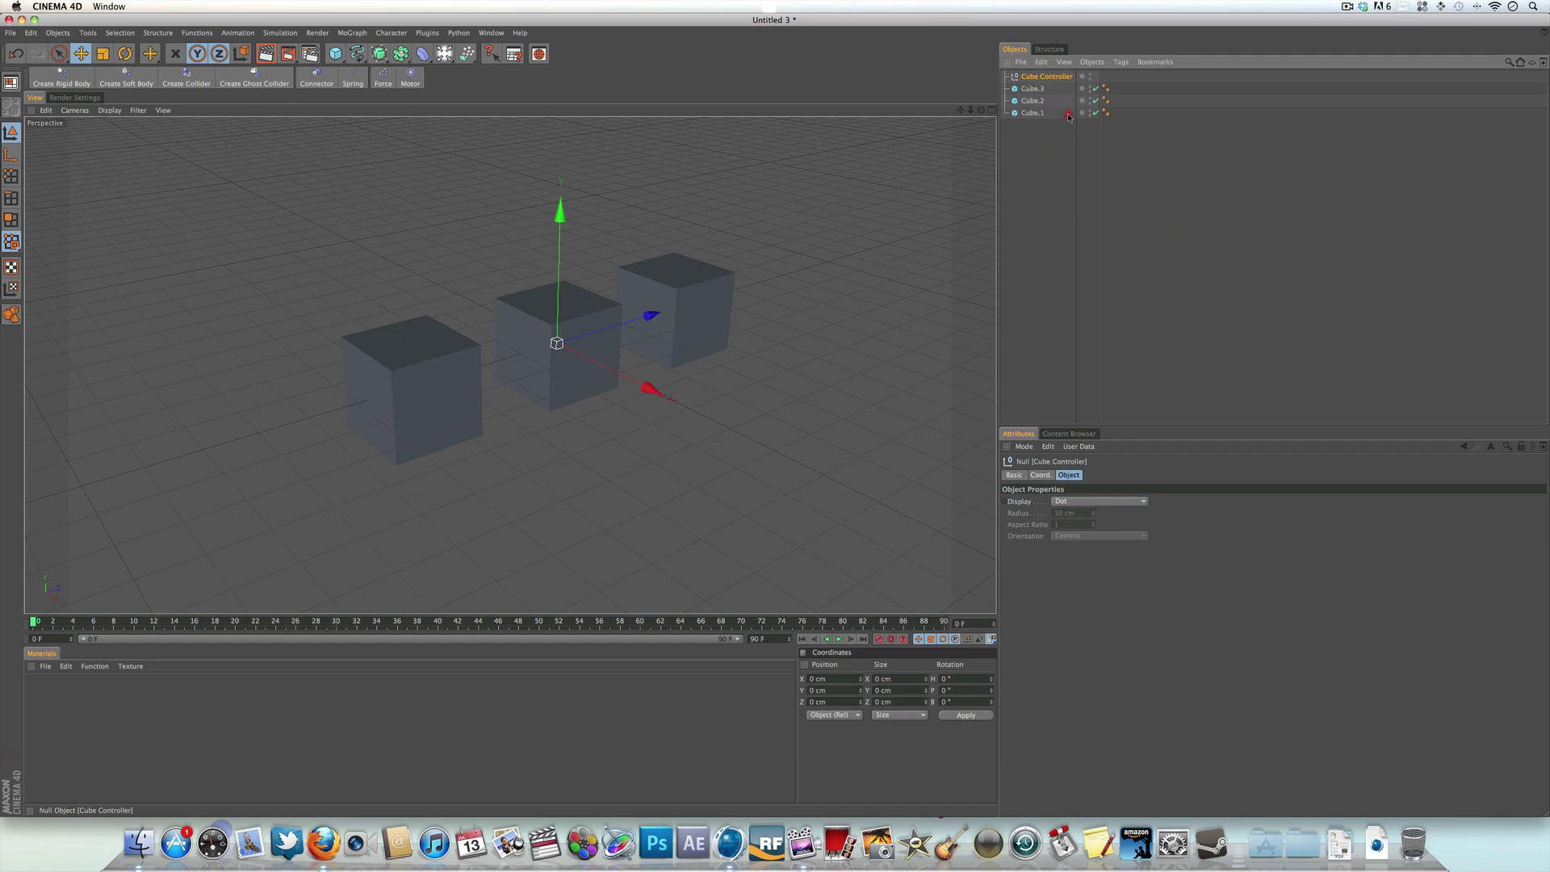
{"action": "left_click", "coordinate": [1039, 173]}
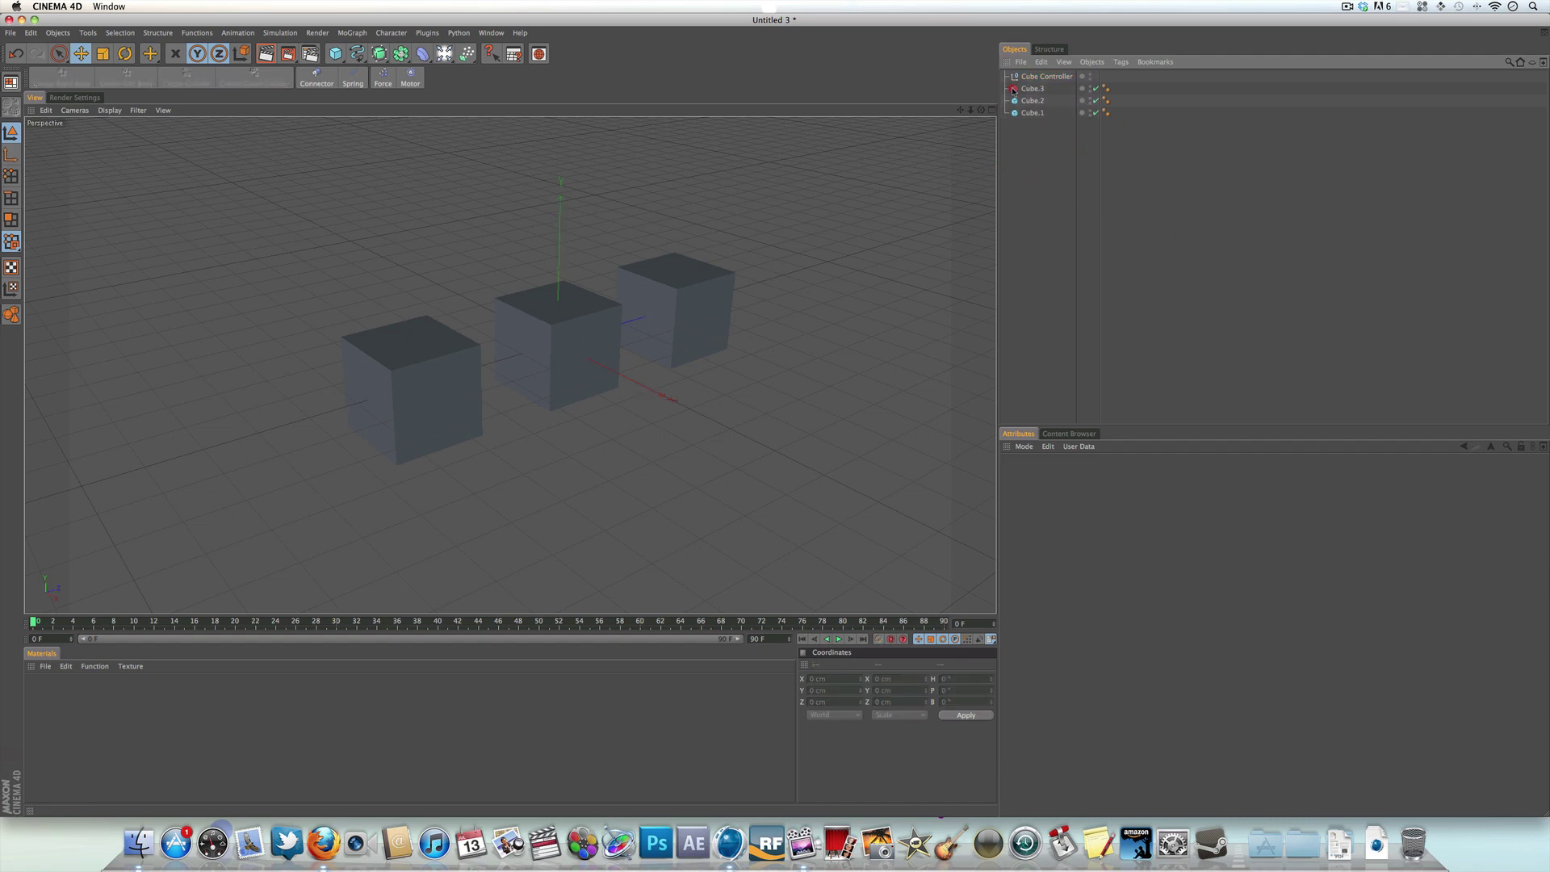
{"action": "left_click", "coordinate": [1059, 78]}
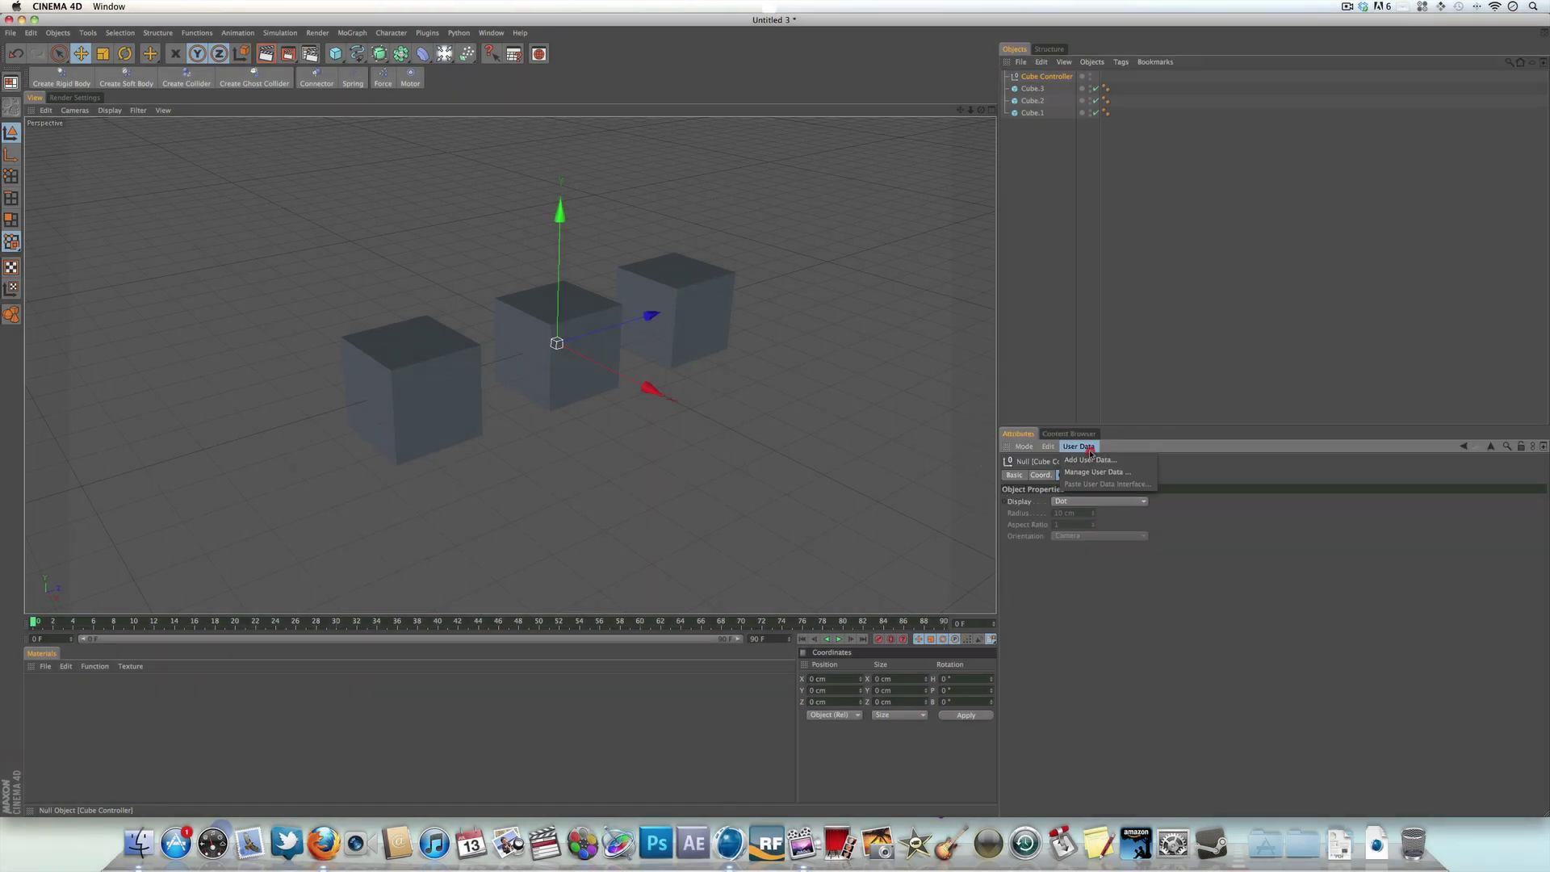
- In Manage User Data for Cube Controller, add a group named 'Cube Options'
{"action": "left_click", "coordinate": [1079, 446]}
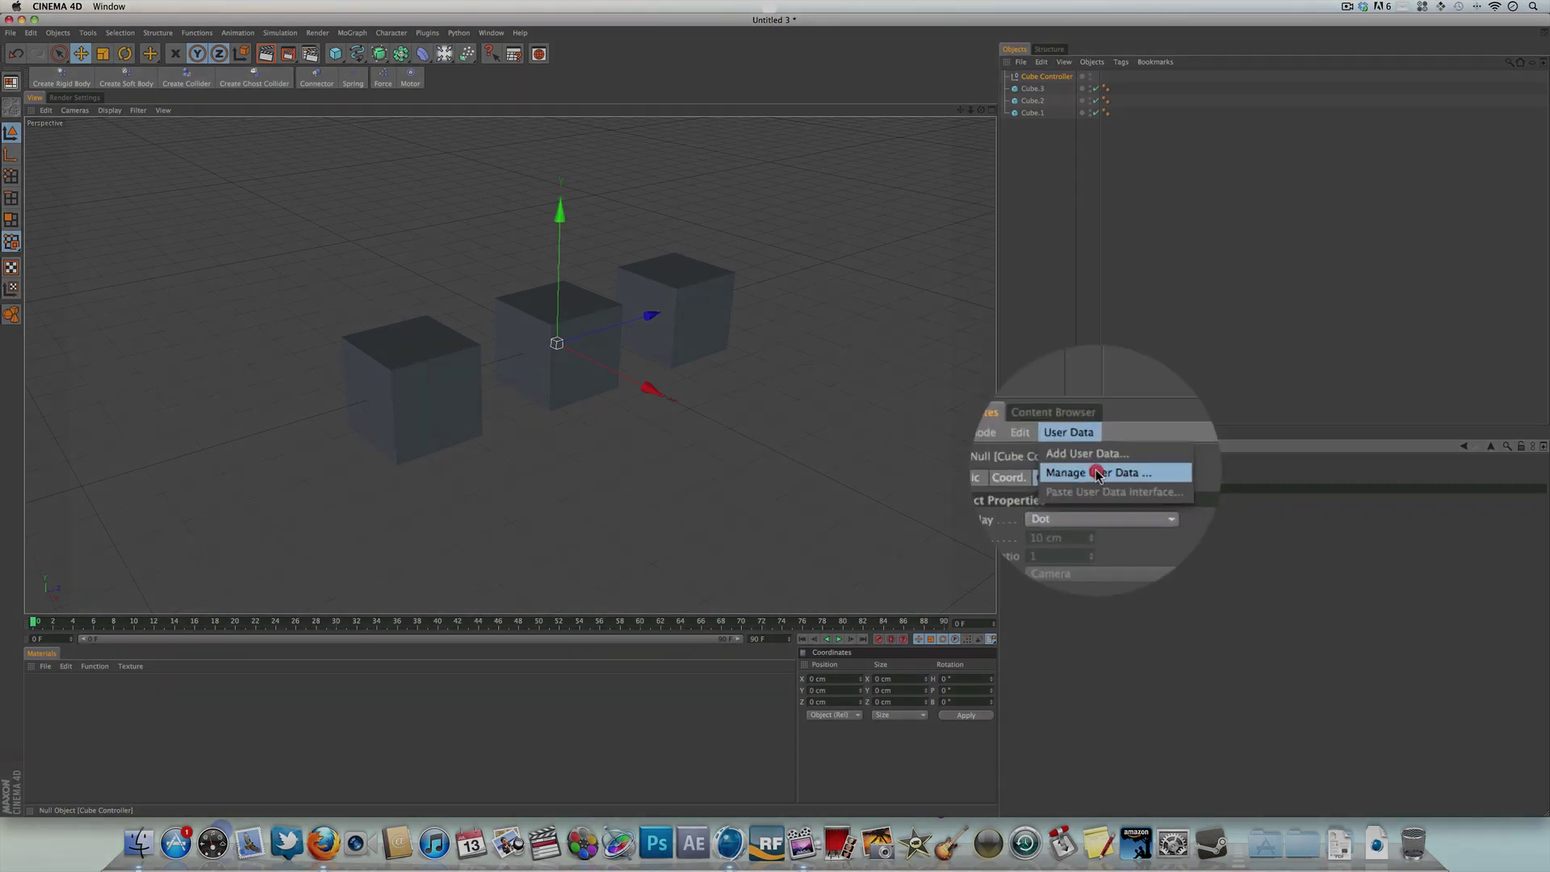
{"action": "left_click", "coordinate": [1097, 472]}
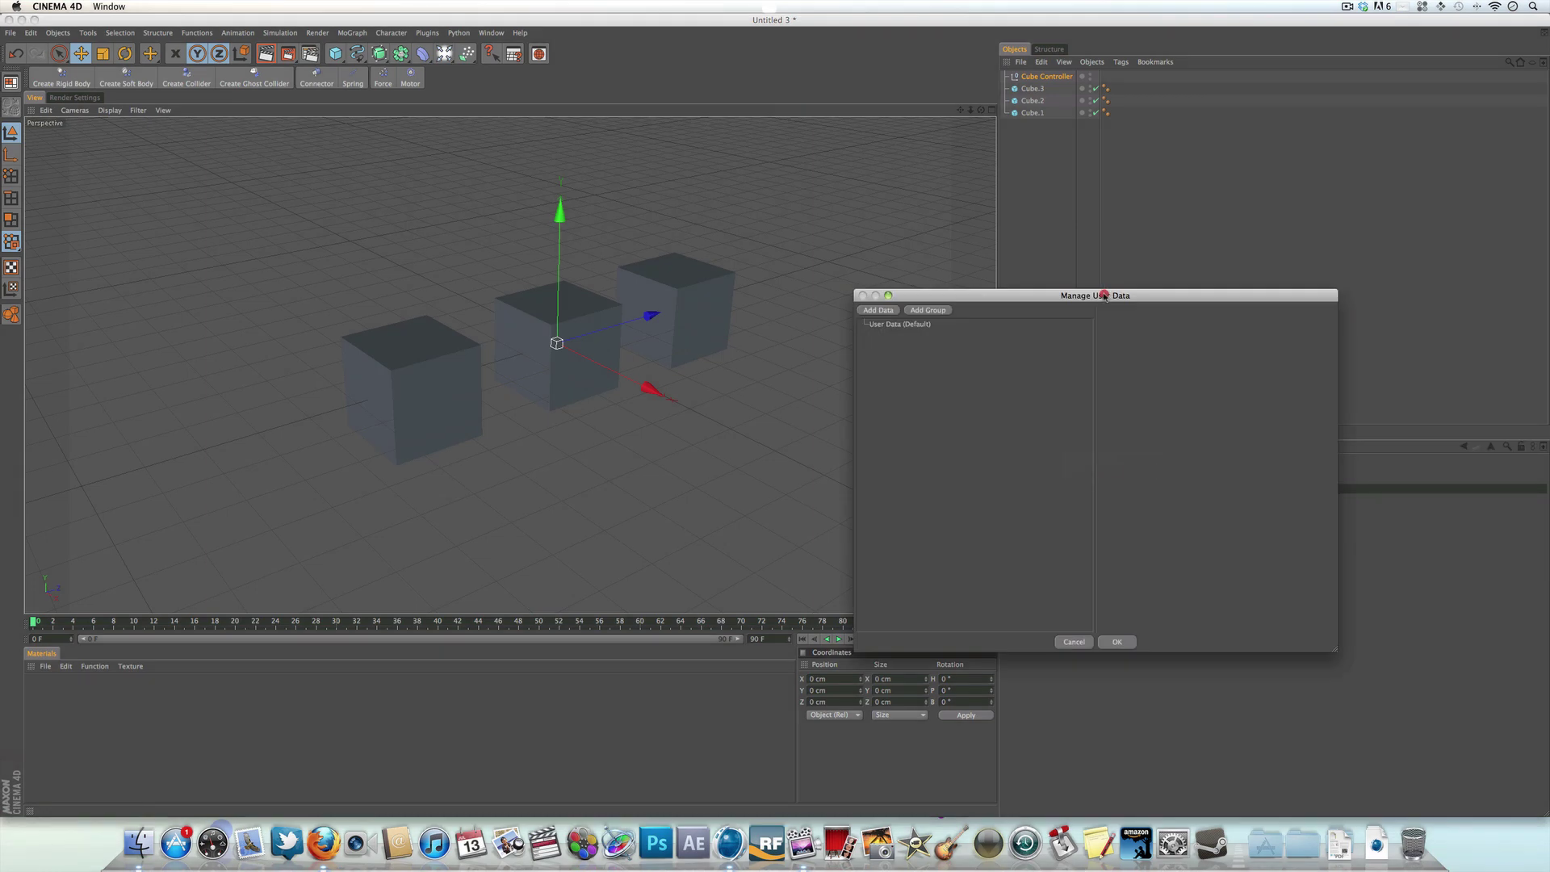
{"action": "left_click_drag", "start_coordinate": [886, 265], "coordinate": [1274, 373]}
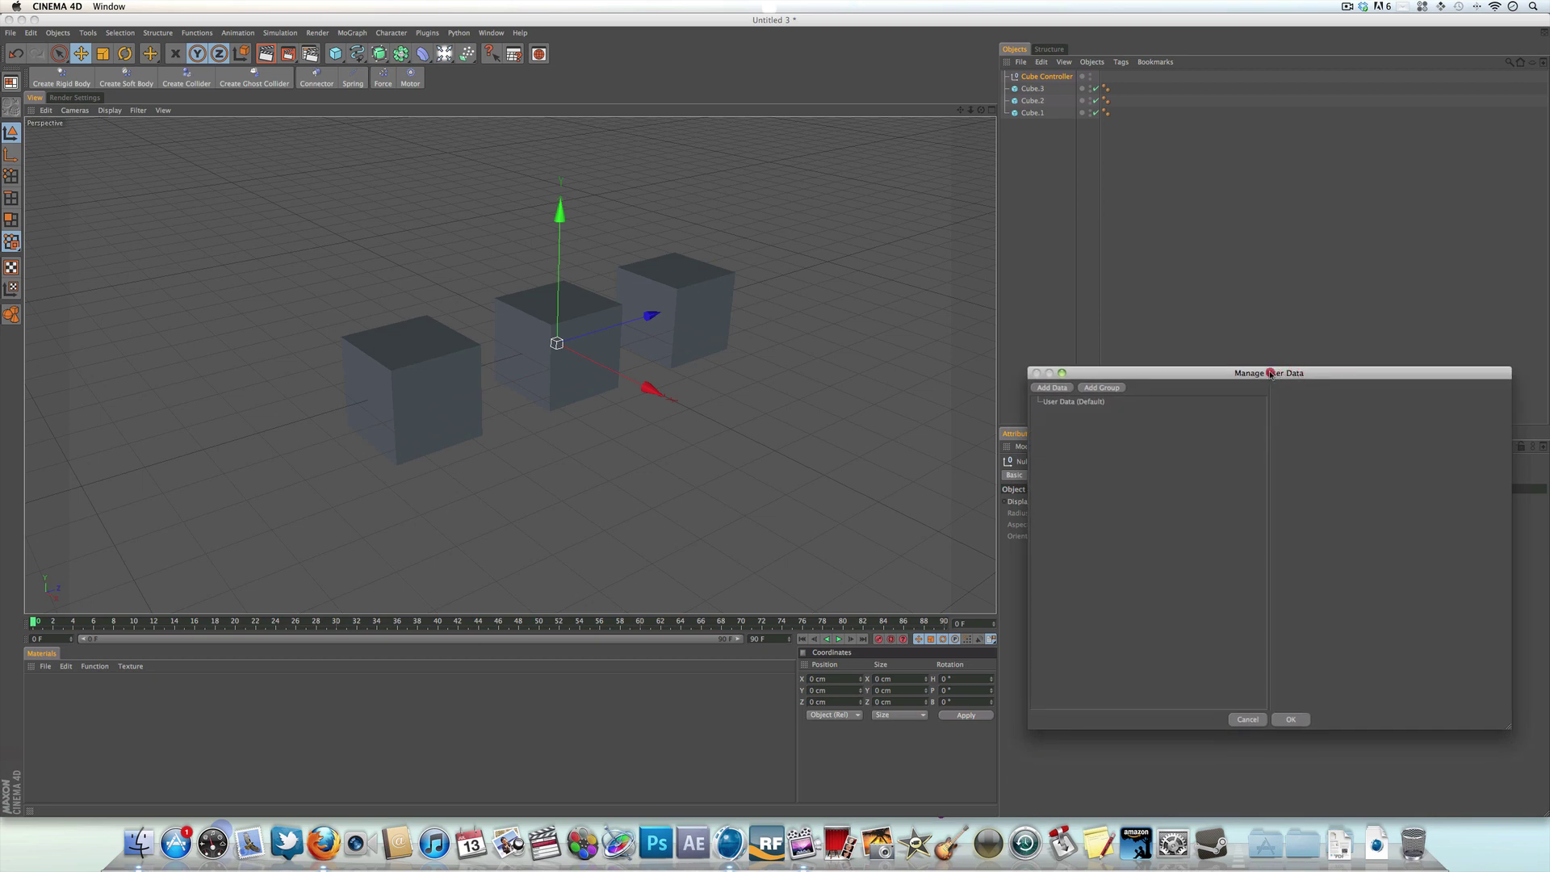
{"action": "left_click", "coordinate": [1082, 402]}
{"action": "left_click", "coordinate": [1100, 389]}
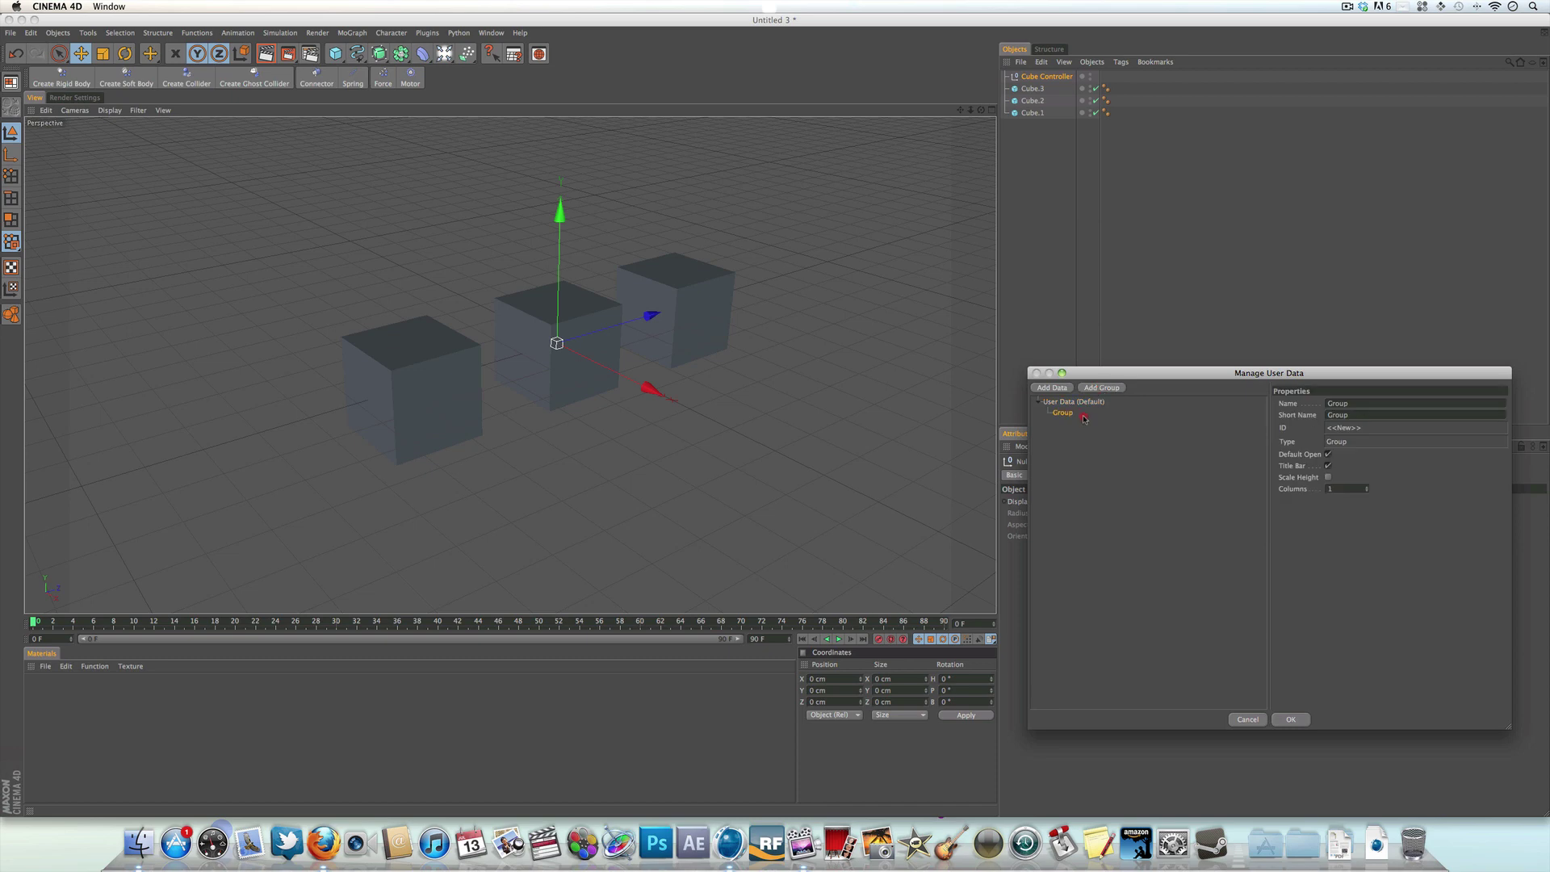
{"action": "mouse_move", "coordinate": [1062, 415]}
{"action": "left_mouse_down"}
{"action": "mouse_move", "coordinate": [1061, 457]}
{"action": "mouse_move", "coordinate": [1056, 417]}
{"action": "mouse_move", "coordinate": [1376, 383]}
{"action": "mouse_move", "coordinate": [1380, 401]}
{"action": "left_mouse_up"}
{"action": "double_click", "coordinate": [1368, 404]}
{"action": "type", "text": "Cub"}
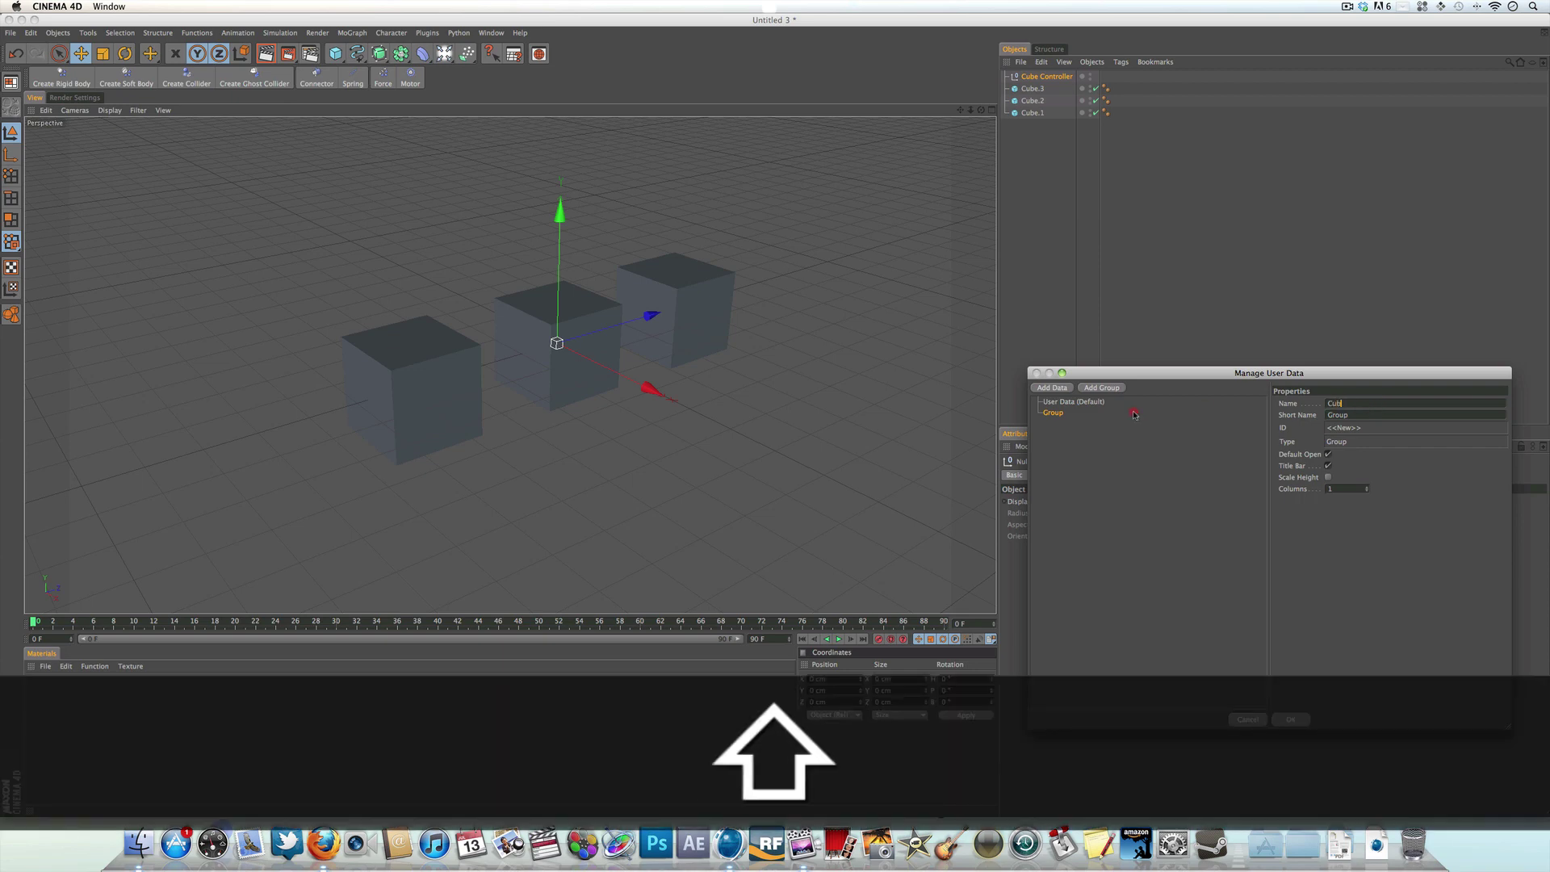
{"action": "type", "text": "e Options"}
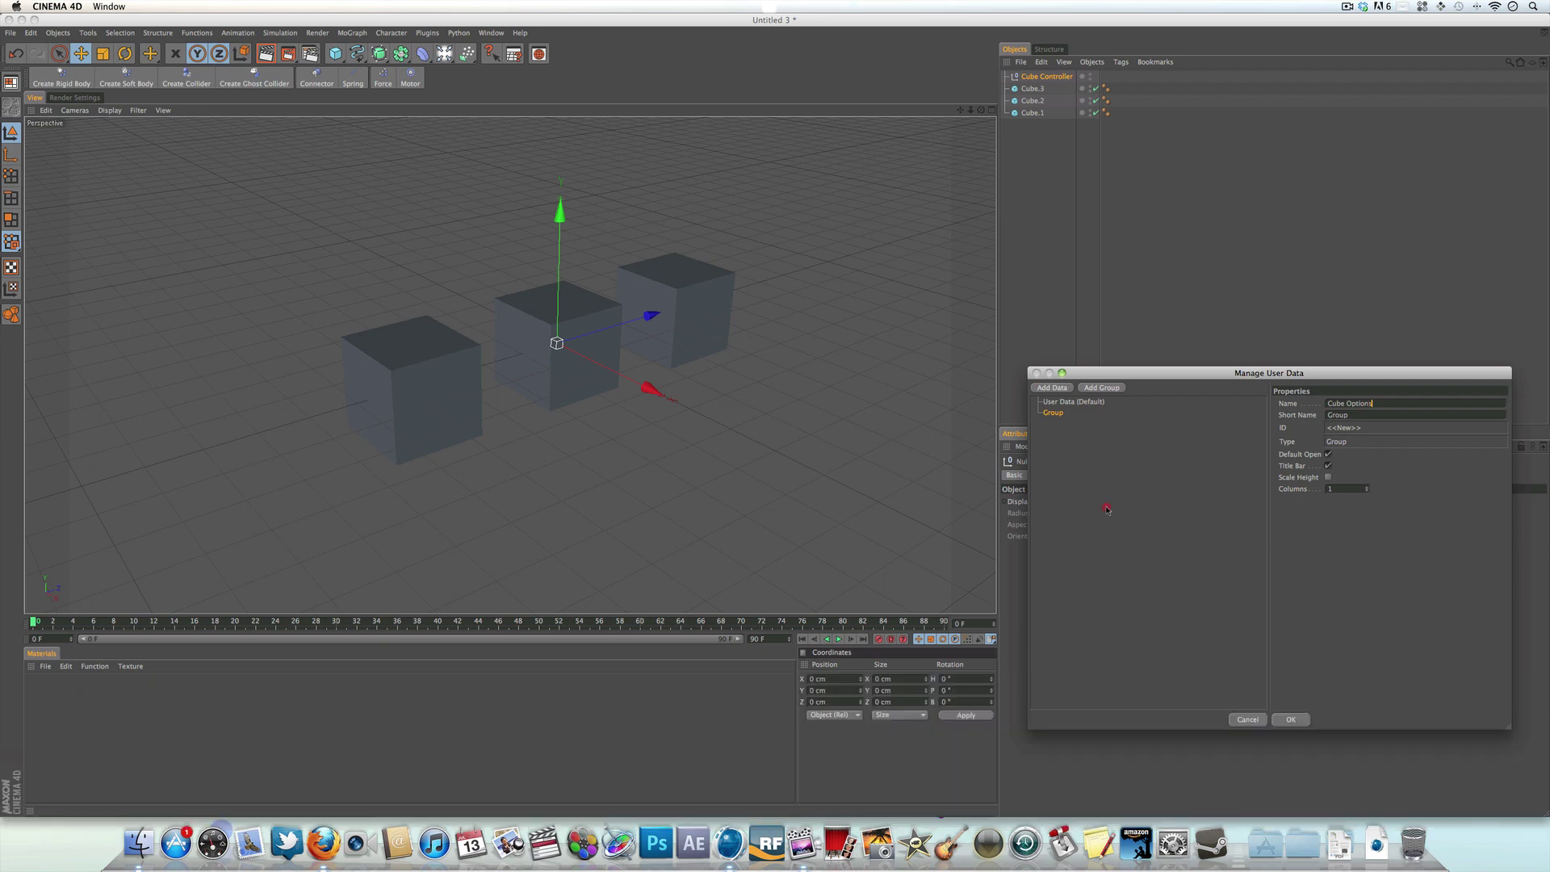
{"action": "left_click", "coordinate": [1134, 414]}
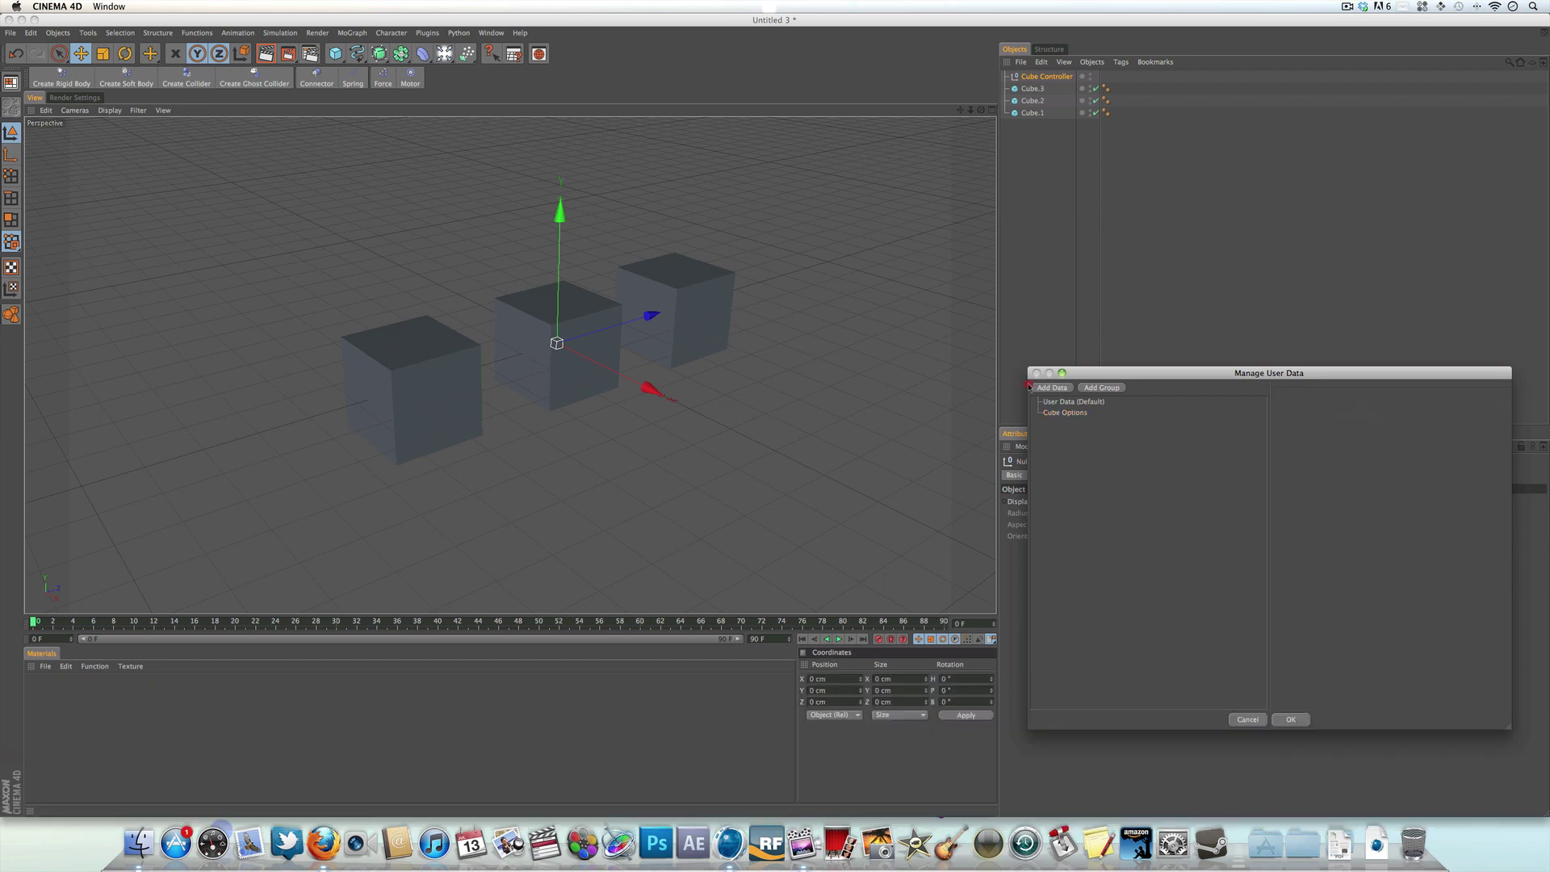
- Add a 'Size Options' subgroup under the Cube Options group
{"action": "left_click", "coordinate": [1058, 413]}
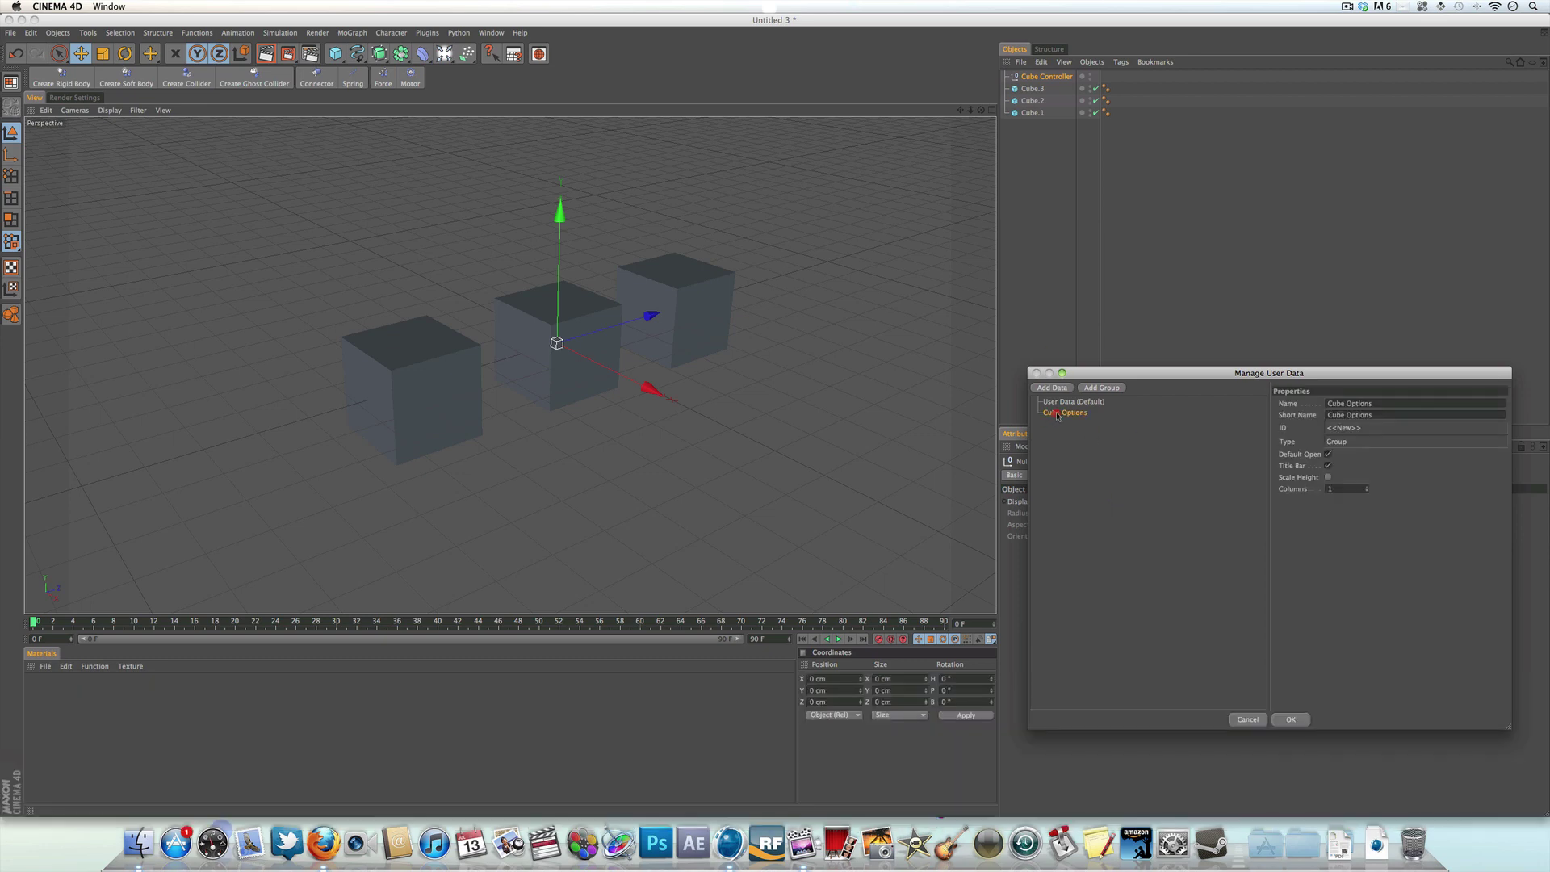
{"action": "left_click", "coordinate": [1098, 388]}
{"action": "left_click", "coordinate": [1039, 412]}
{"action": "left_click", "coordinate": [1359, 404]}
{"action": "type", "text": "Size "}
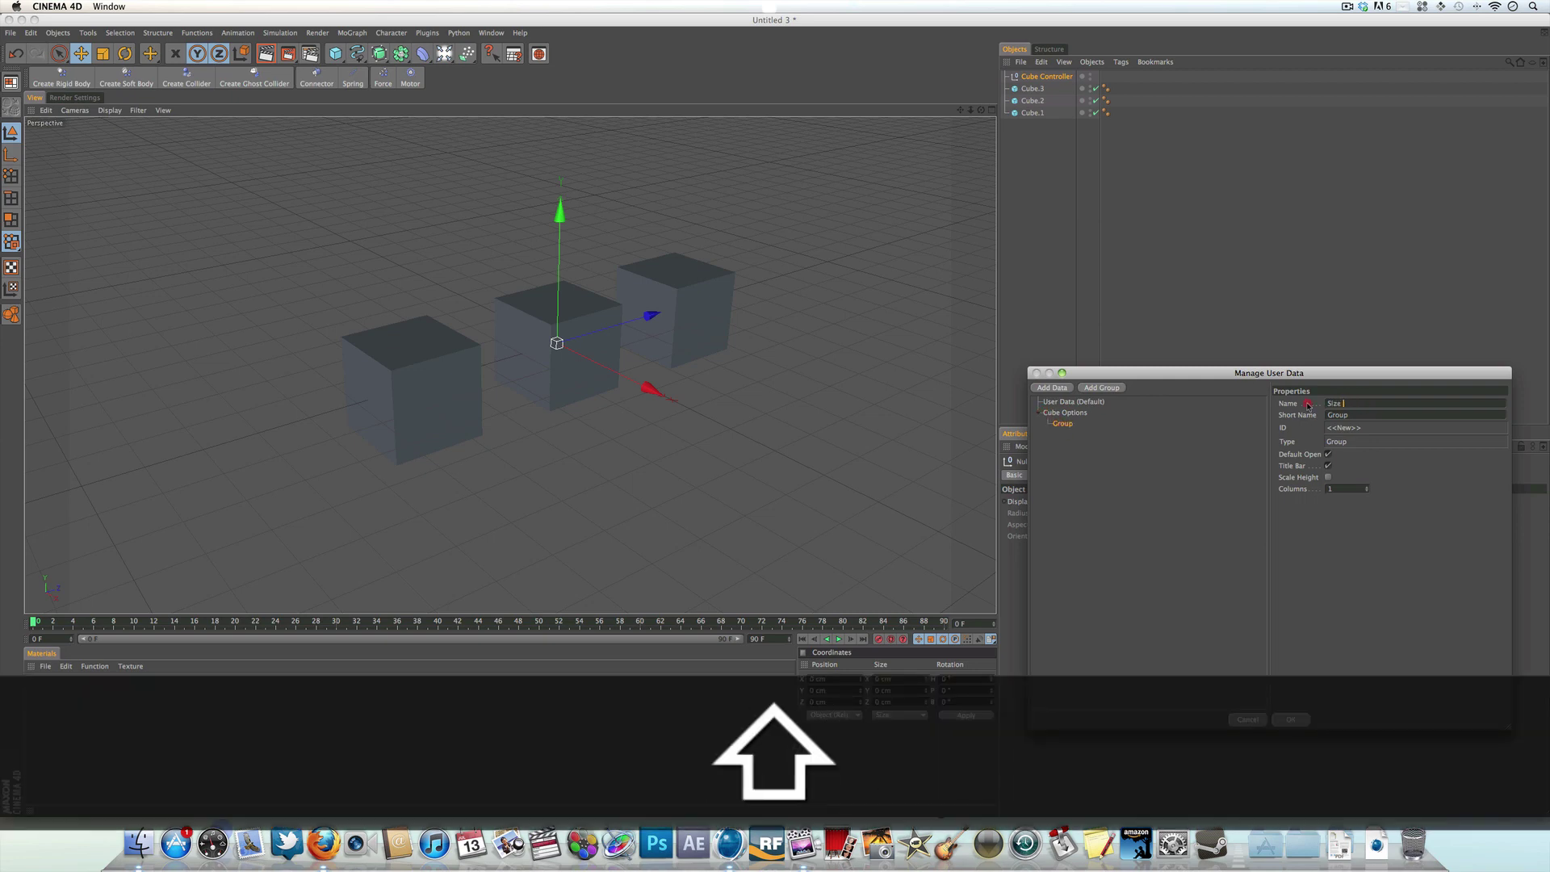
{"action": "type", "text": "Options"}
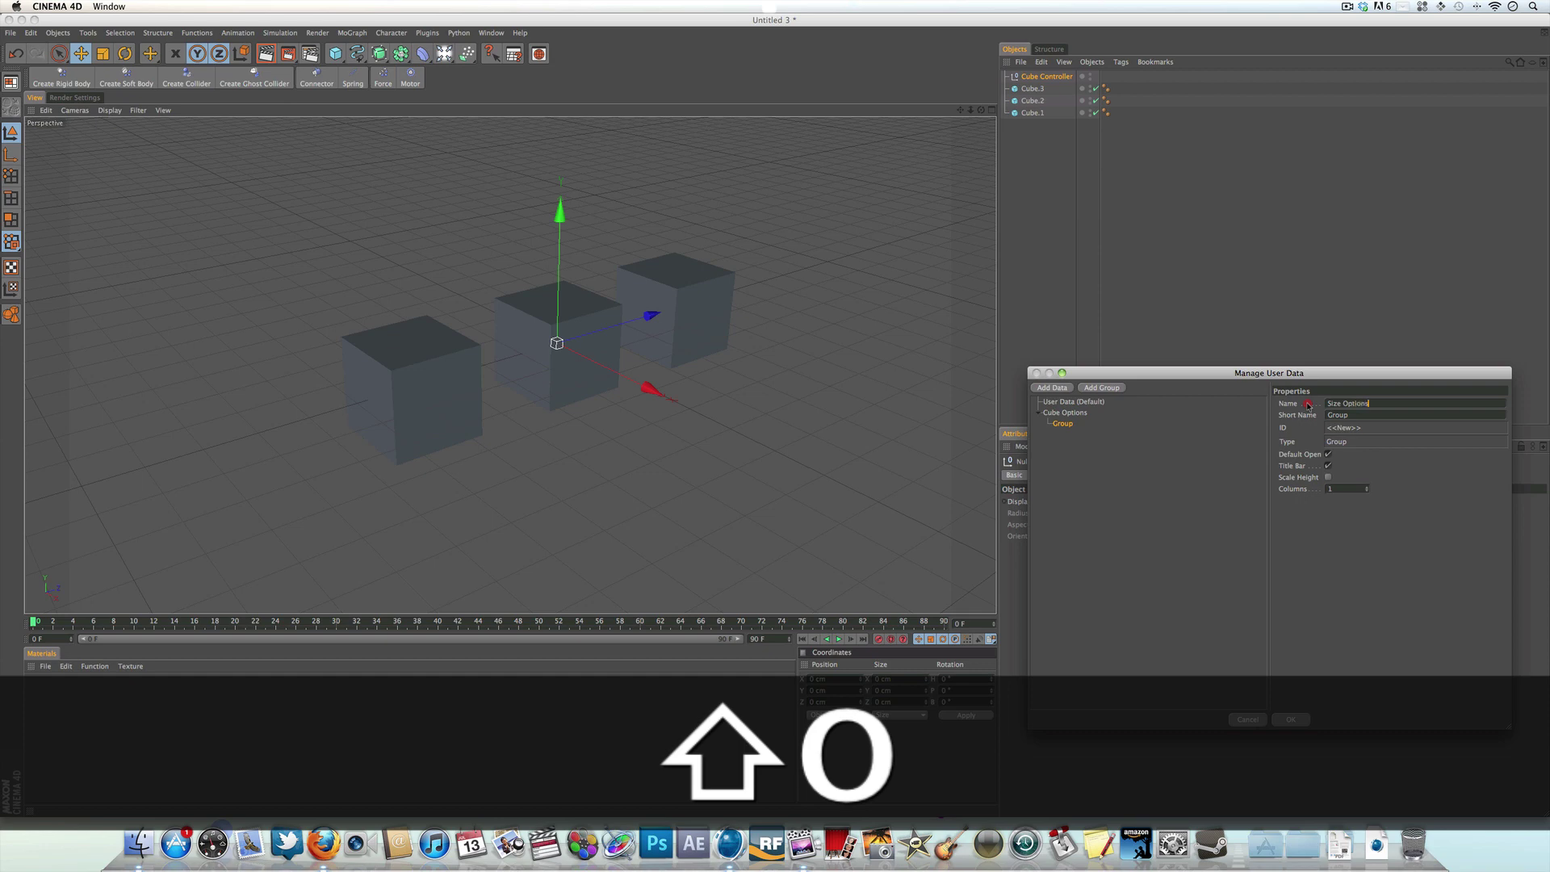
{"action": "key", "text": "Return"}
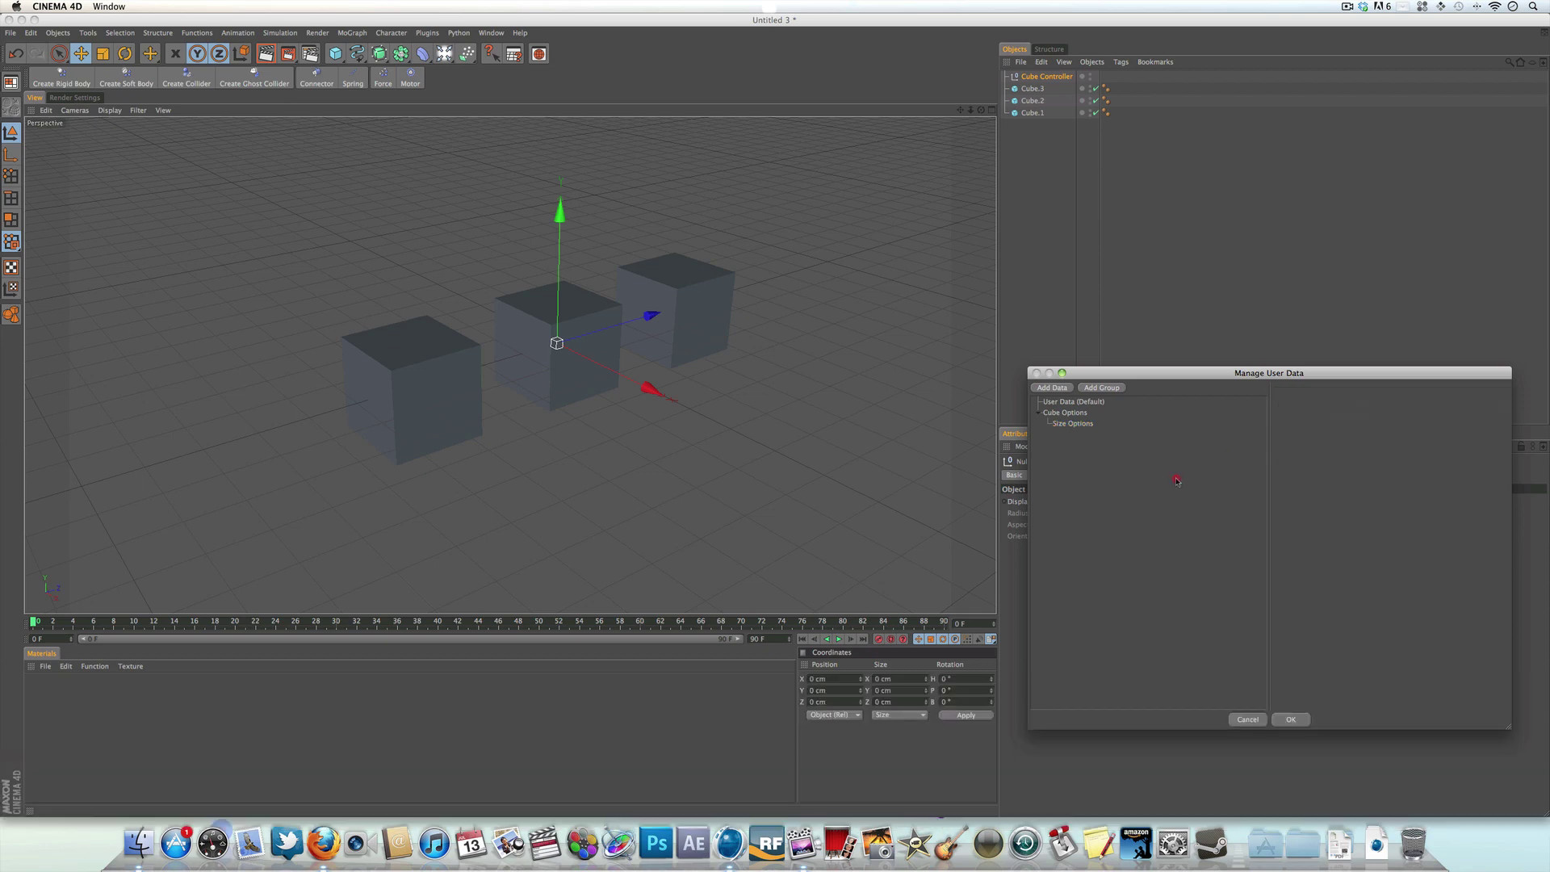
{"action": "left_click", "coordinate": [1078, 424]}
{"action": "left_click_drag", "start_coordinate": [1081, 428], "coordinate": [1053, 423]}
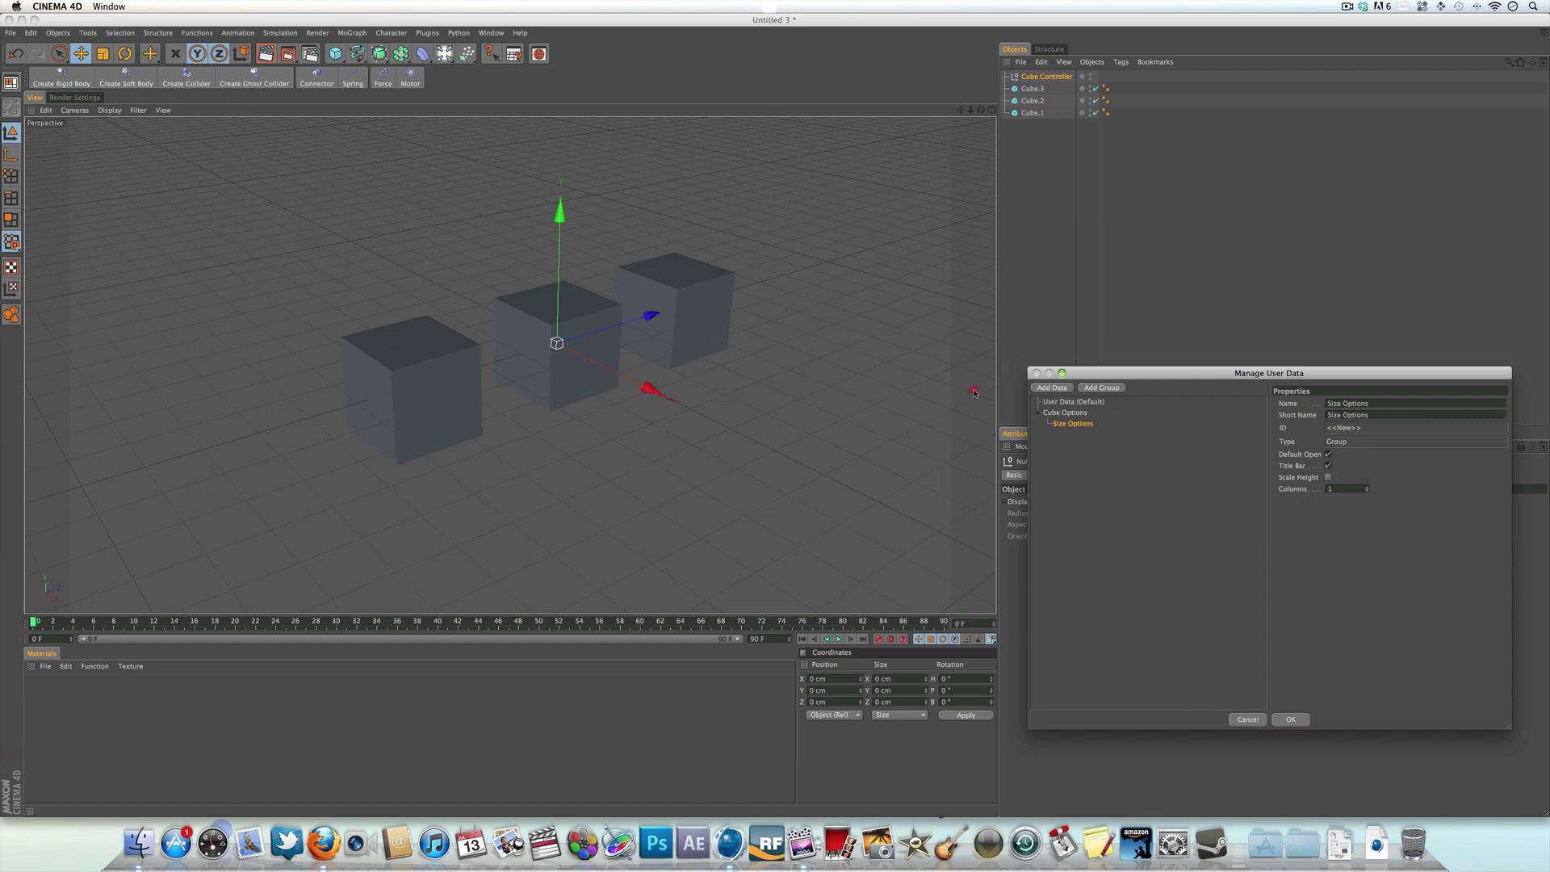
- Add a data entry named 'Size . X' under Size Options with a Float Slider interface
{"action": "left_click", "coordinate": [1054, 388]}
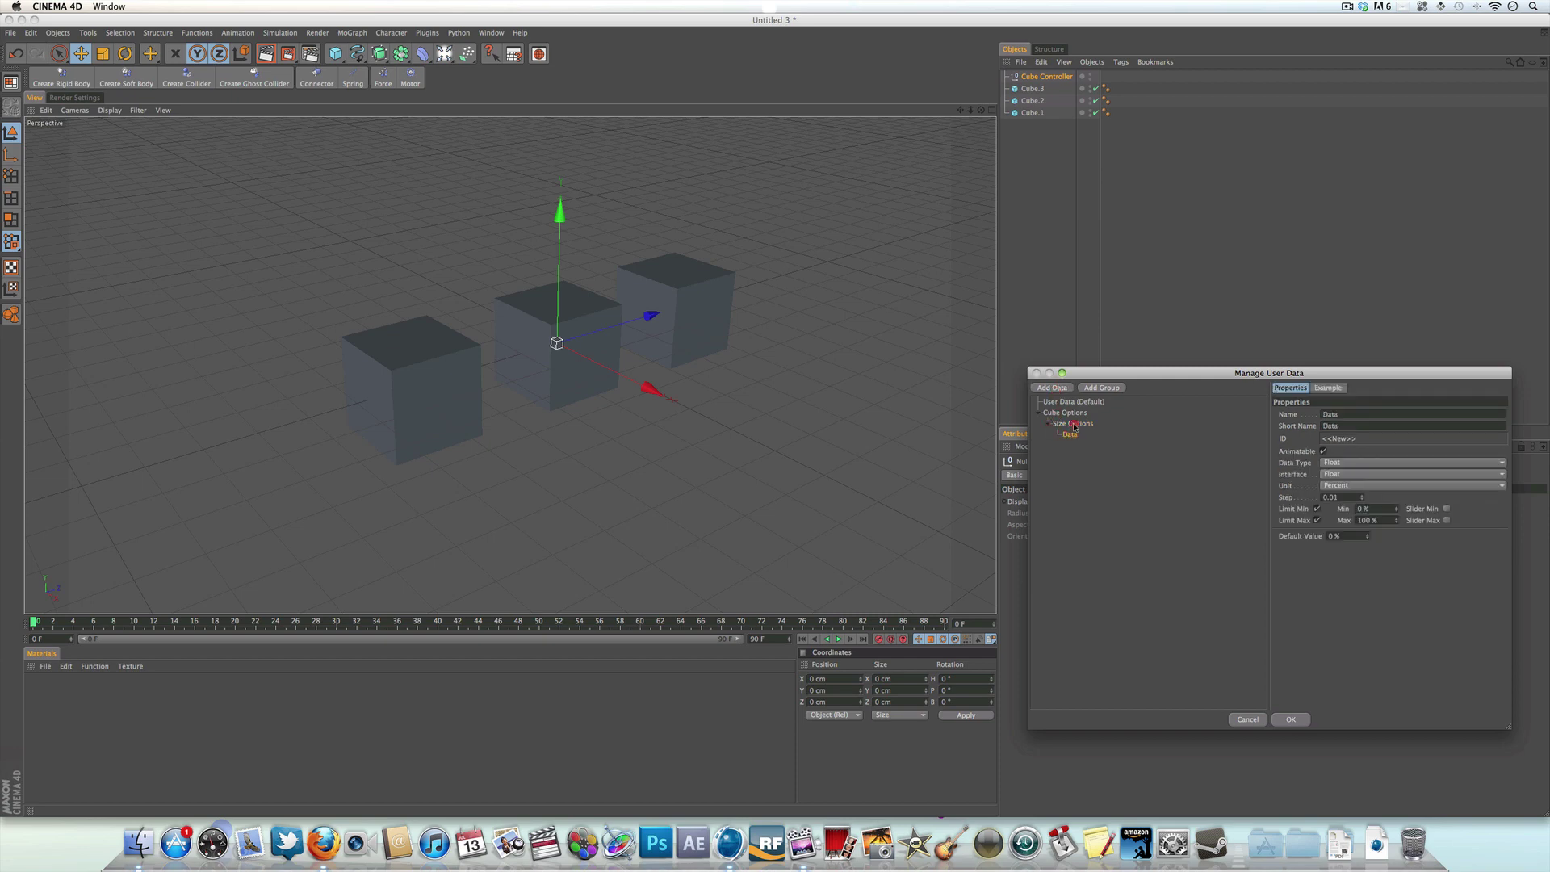
{"action": "left_click_drag", "start_coordinate": [1103, 381], "coordinate": [673, 228]}
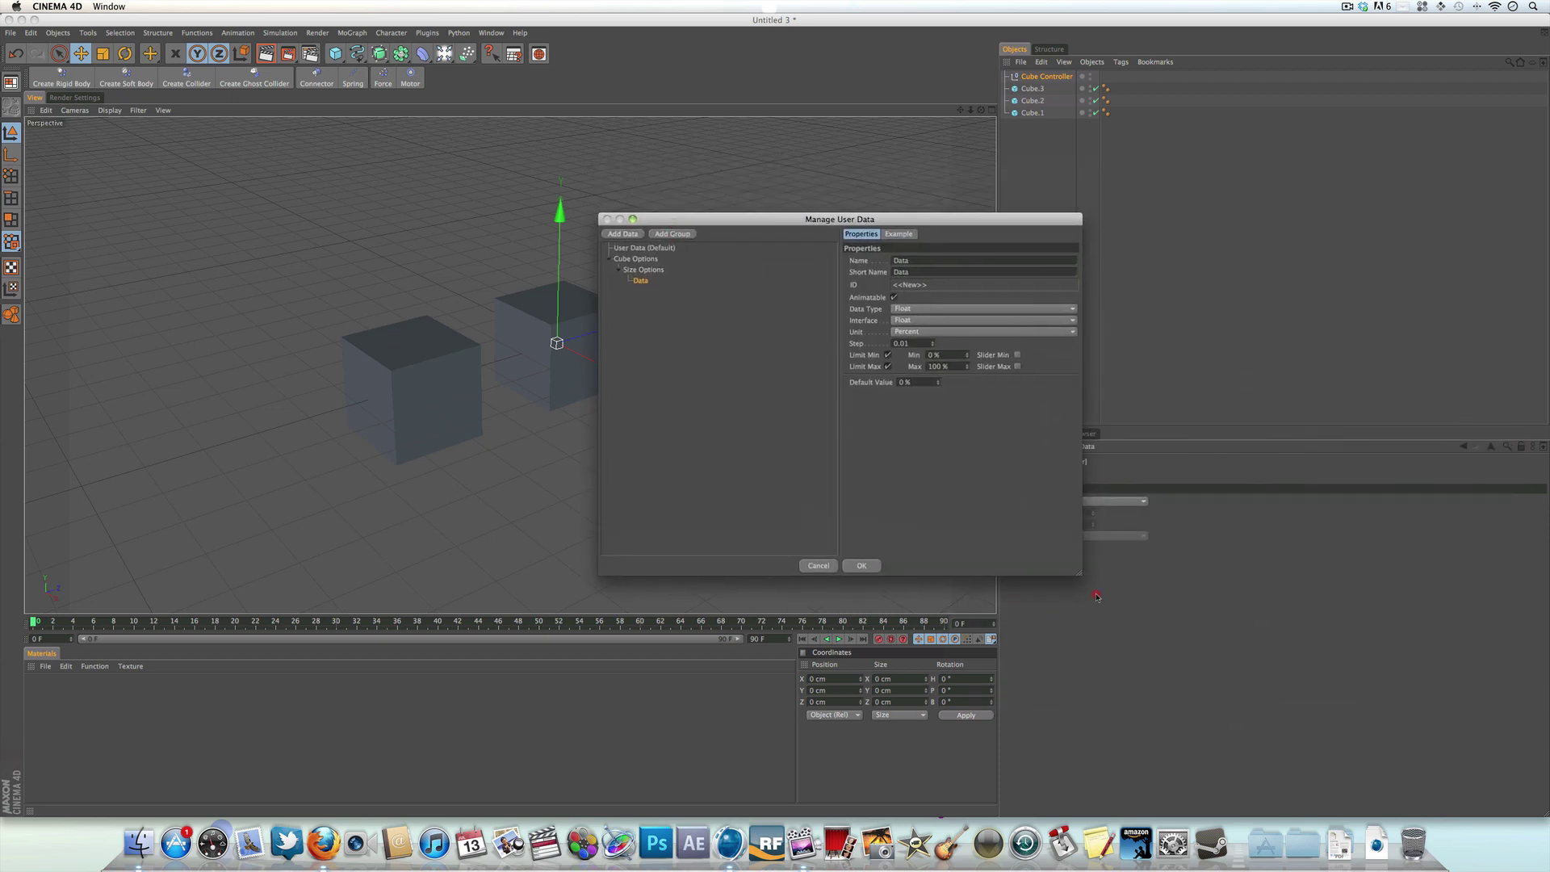
{"action": "left_click_drag", "start_coordinate": [1079, 574], "coordinate": [1327, 693]}
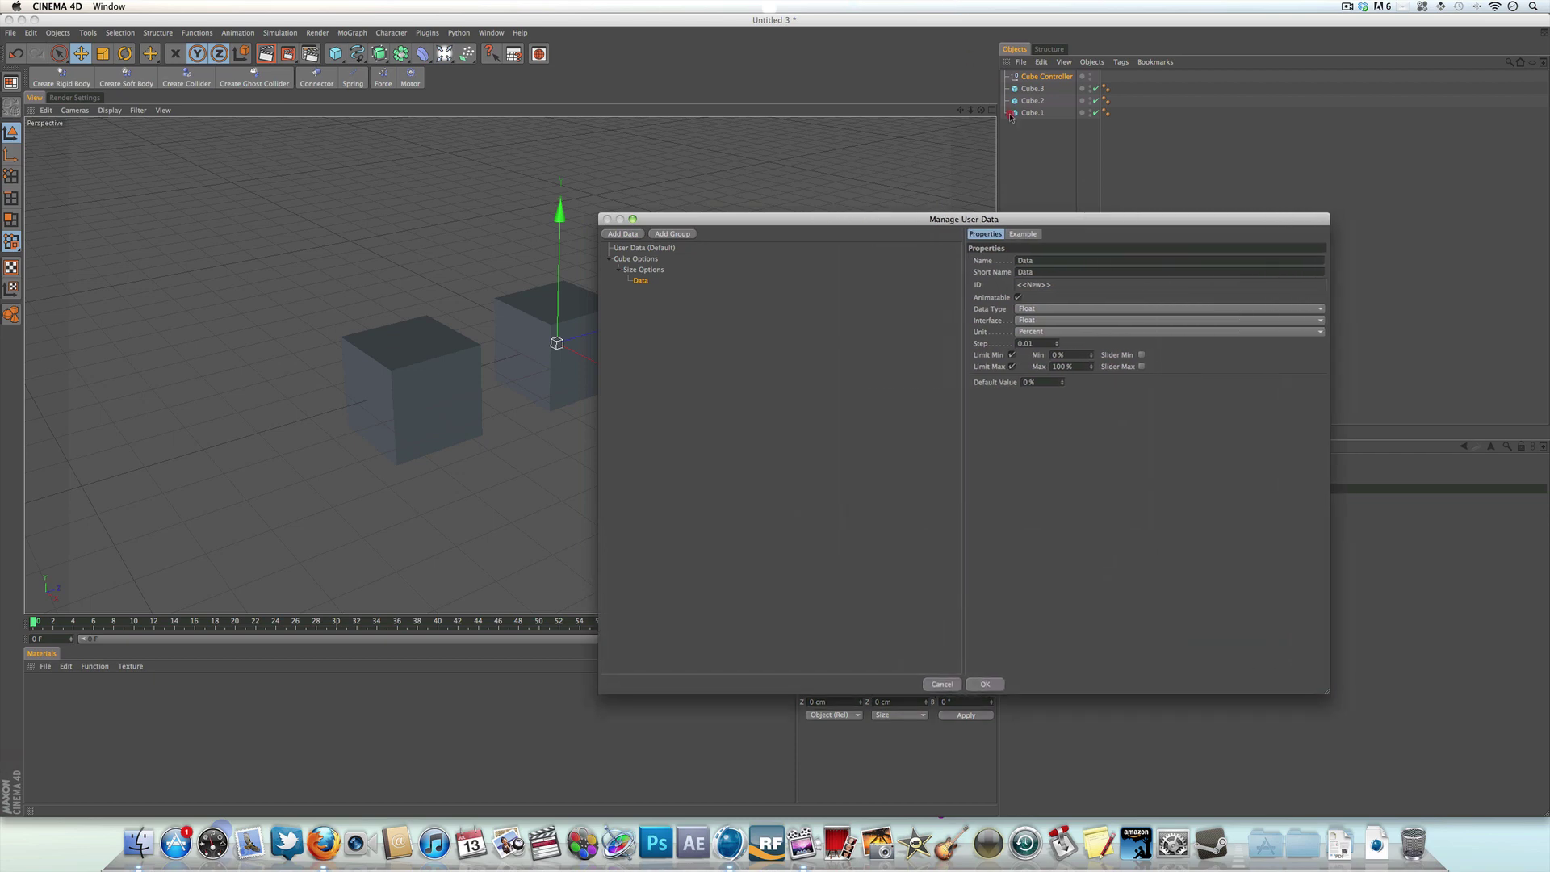
{"action": "left_click_drag", "start_coordinate": [1041, 261], "coordinate": [987, 265]}
{"action": "type", "text": "S"}
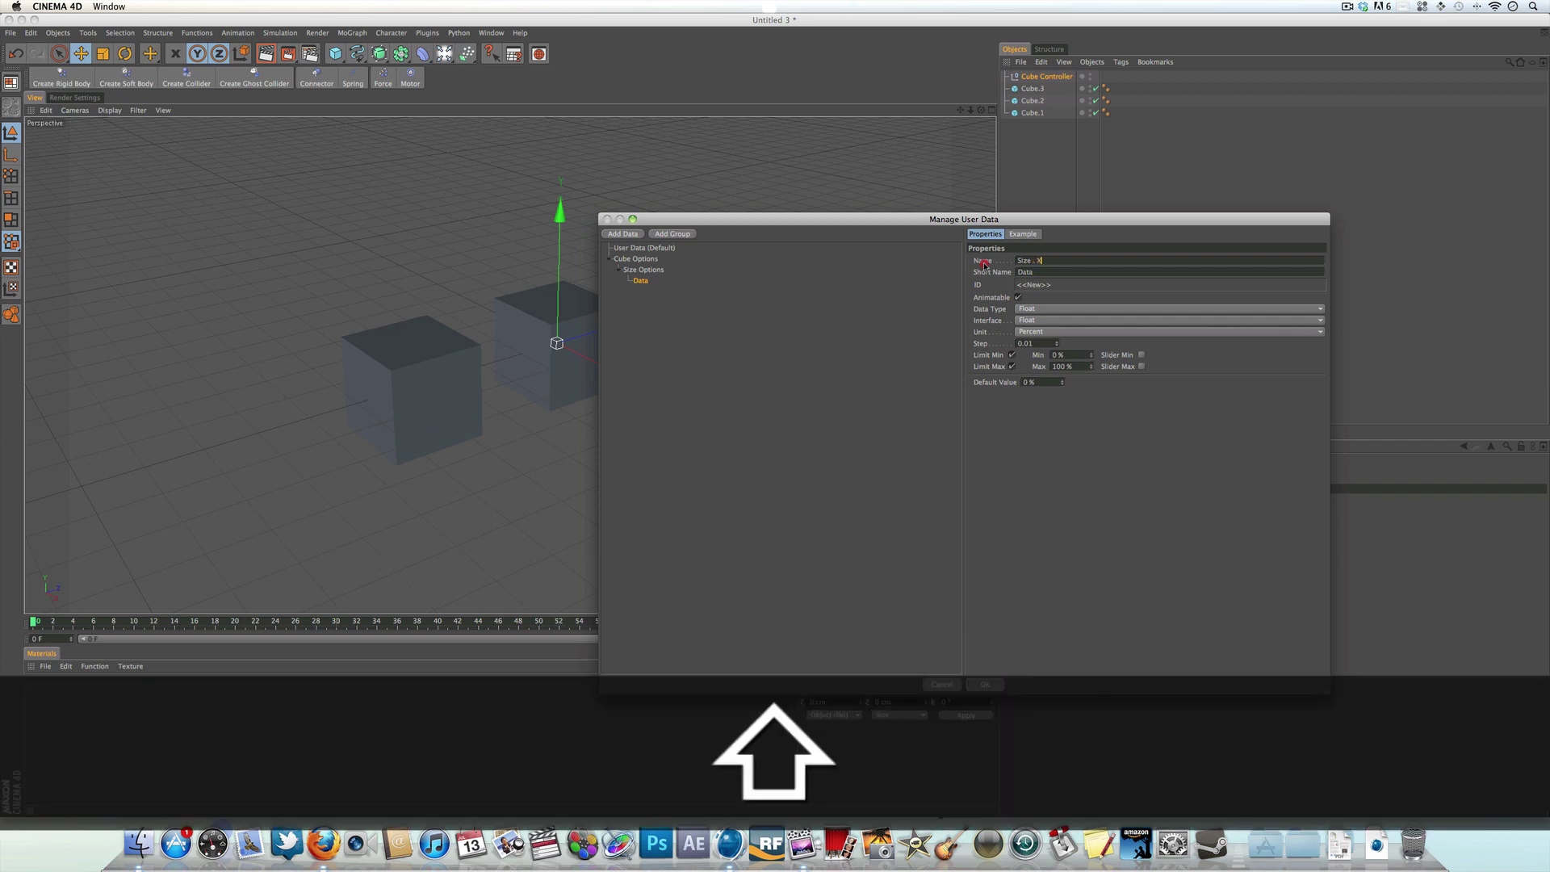
{"action": "type", "text": "ize . X"}
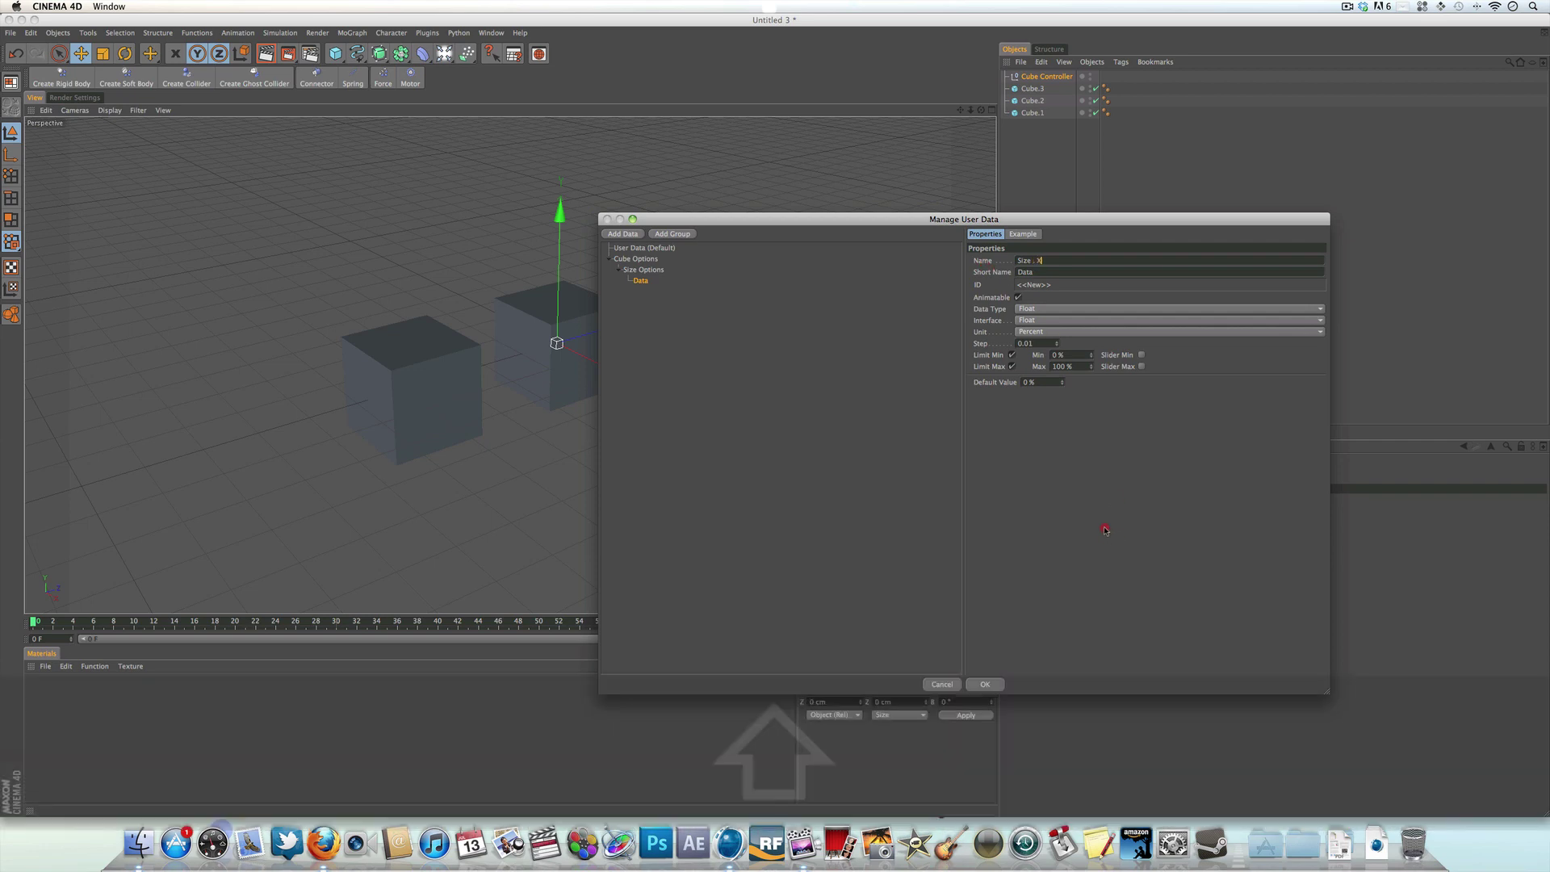
{"action": "left_click", "coordinate": [1105, 529]}
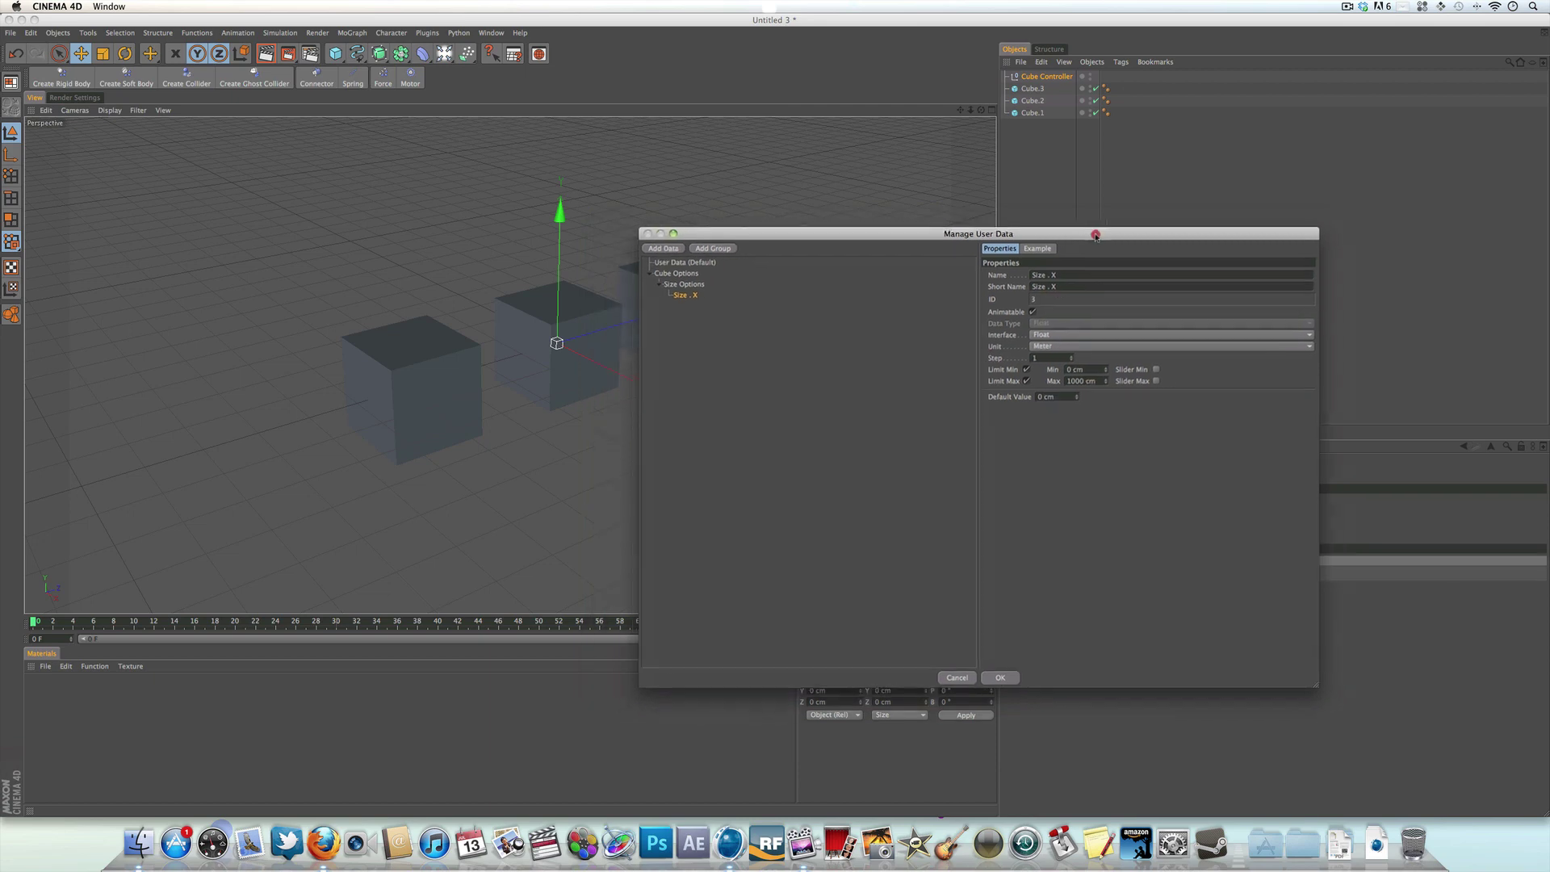
{"action": "left_click_drag", "start_coordinate": [1099, 234], "coordinate": [896, 186]}
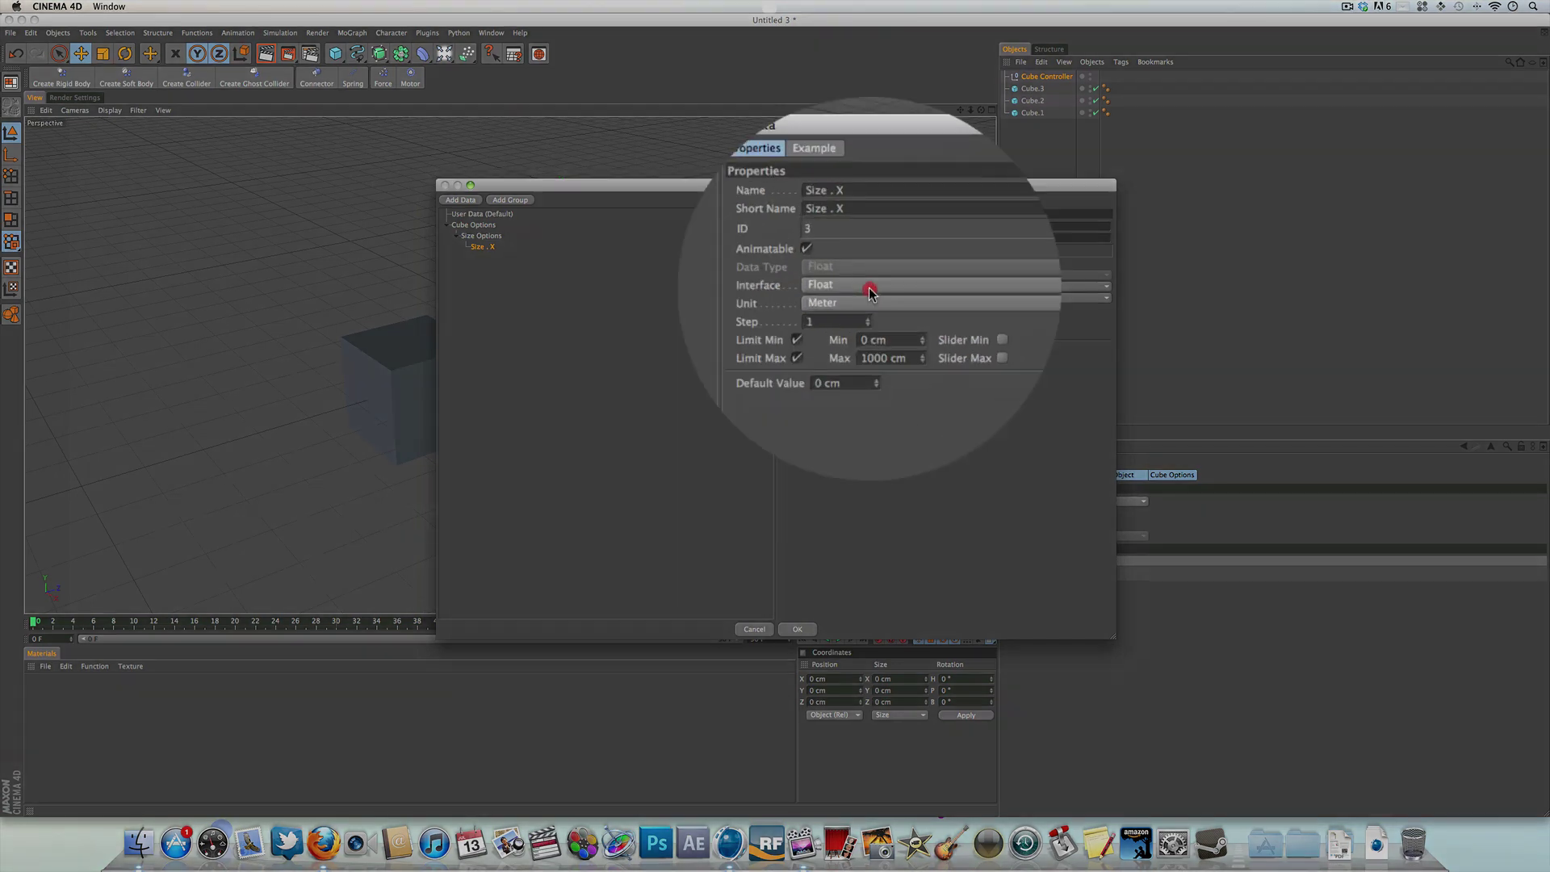
{"action": "left_click", "coordinate": [870, 287]}
{"action": "left_click", "coordinate": [857, 297]}
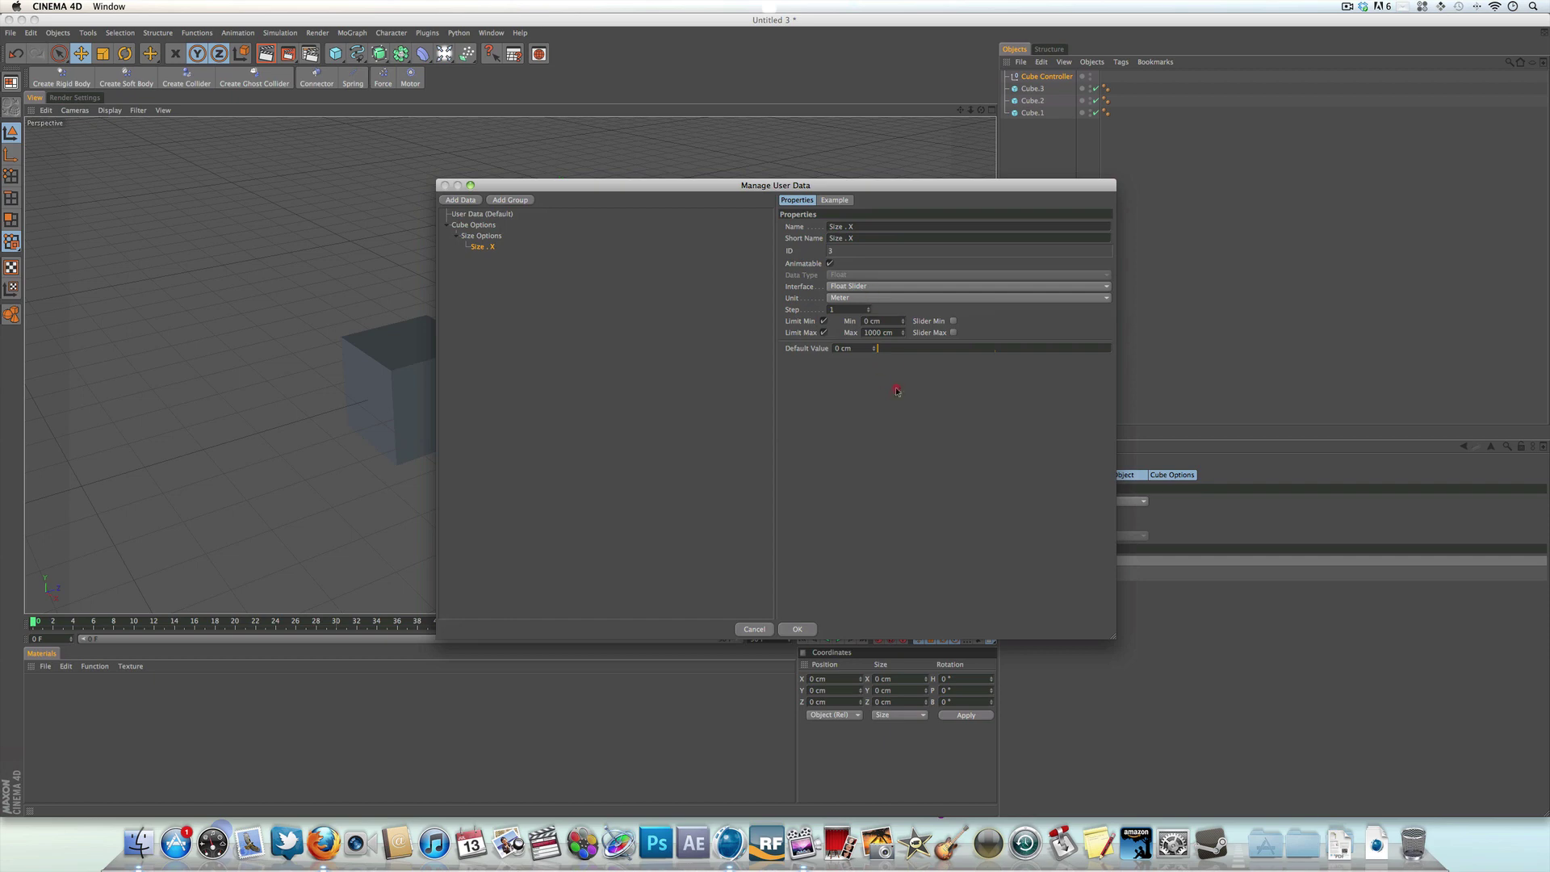
- Set the Size . X unit to Meter with a 200 cm default value
{"action": "left_click", "coordinate": [870, 299]}
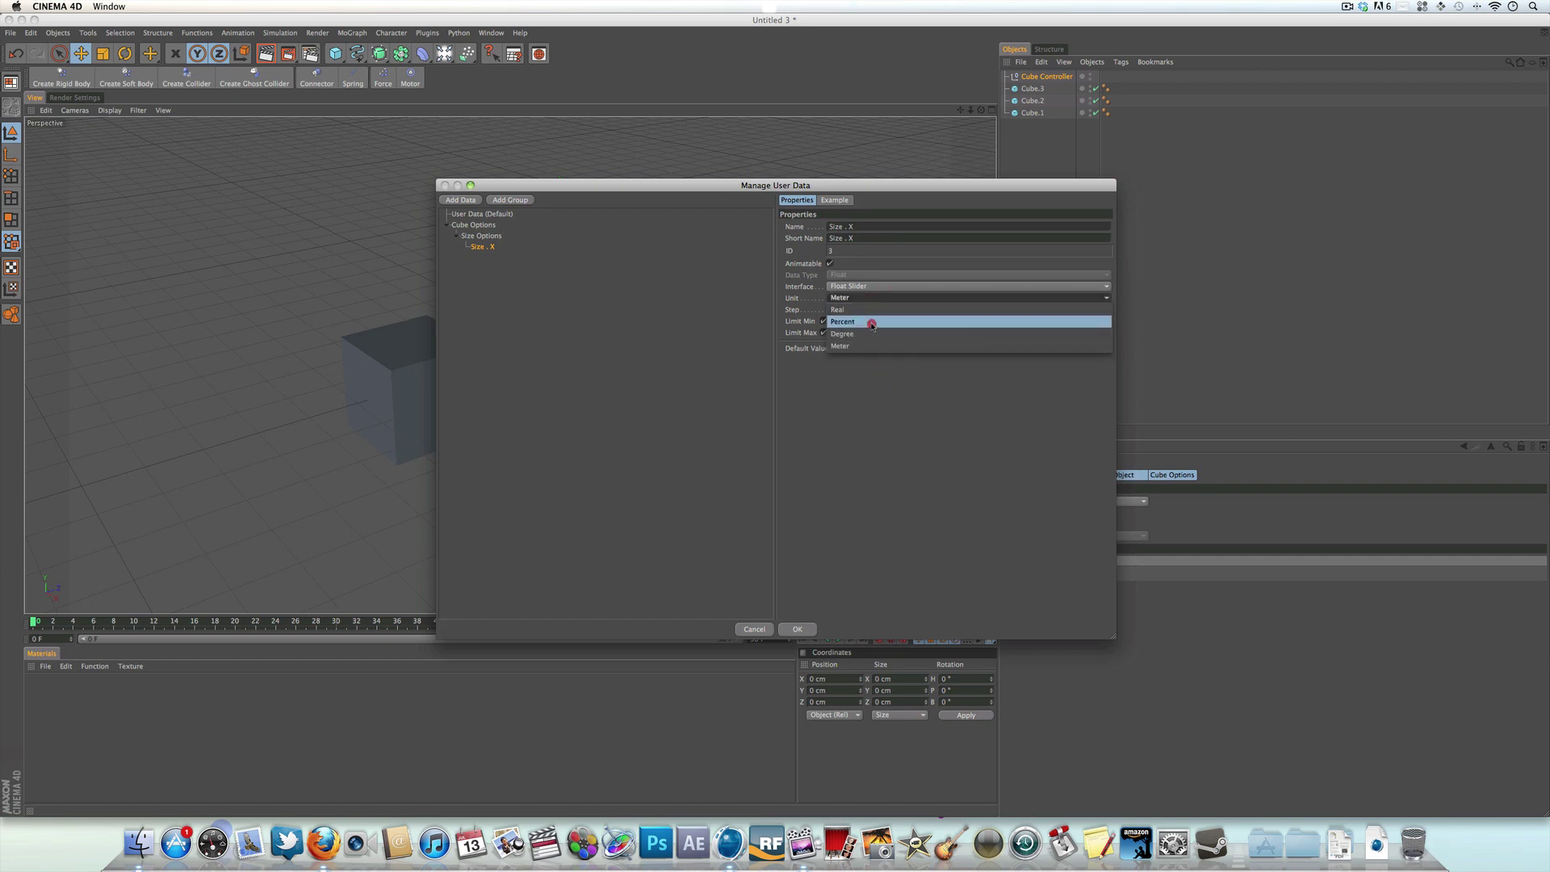
{"action": "left_click", "coordinate": [871, 322]}
{"action": "left_click", "coordinate": [872, 299]}
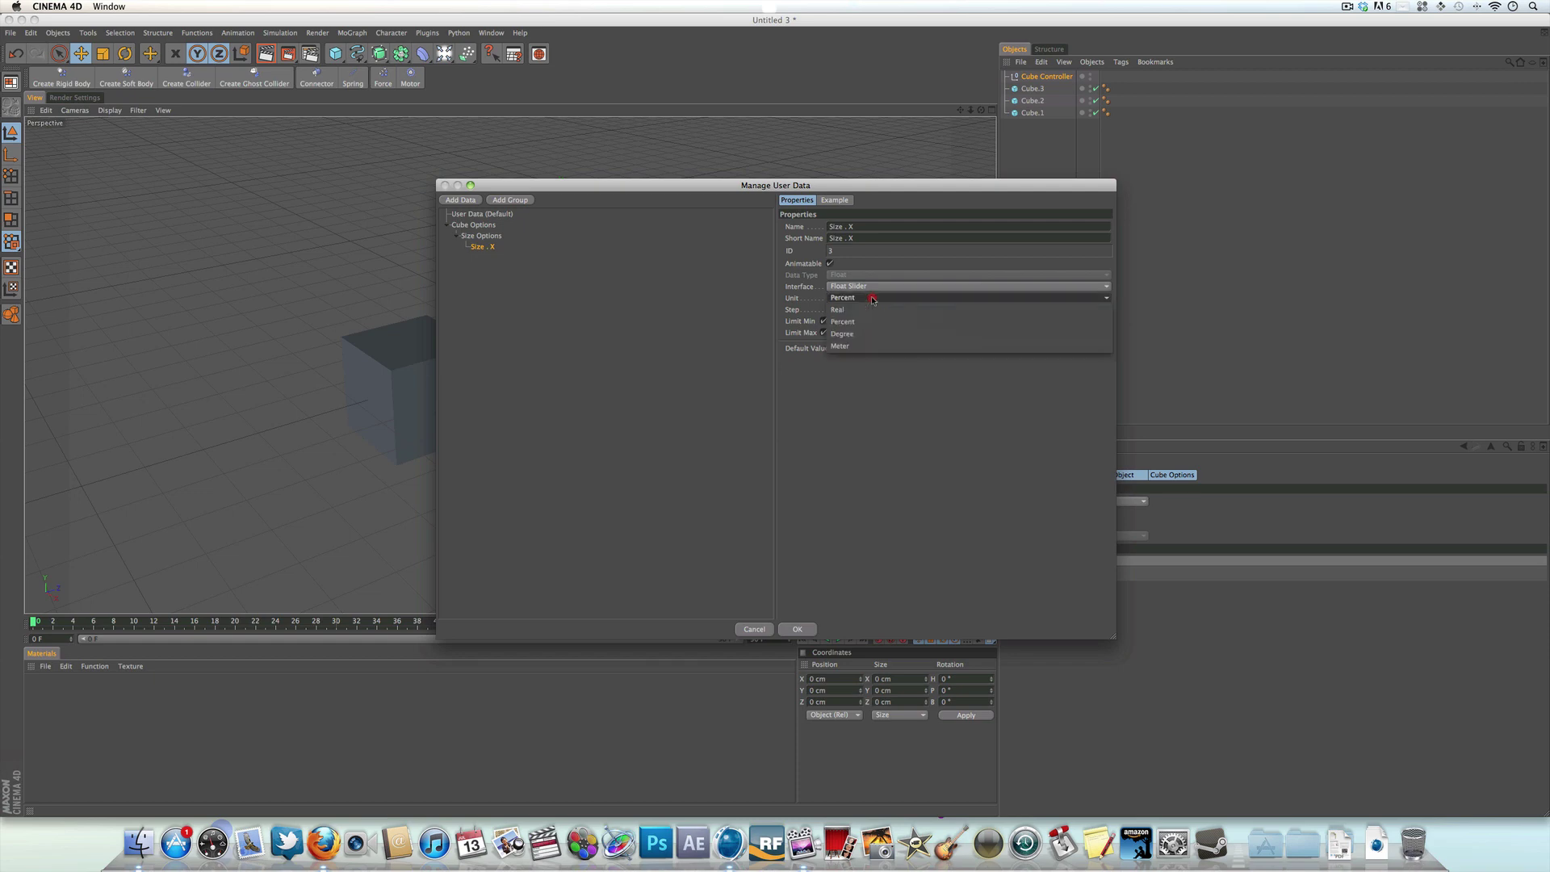
{"action": "left_click", "coordinate": [871, 347]}
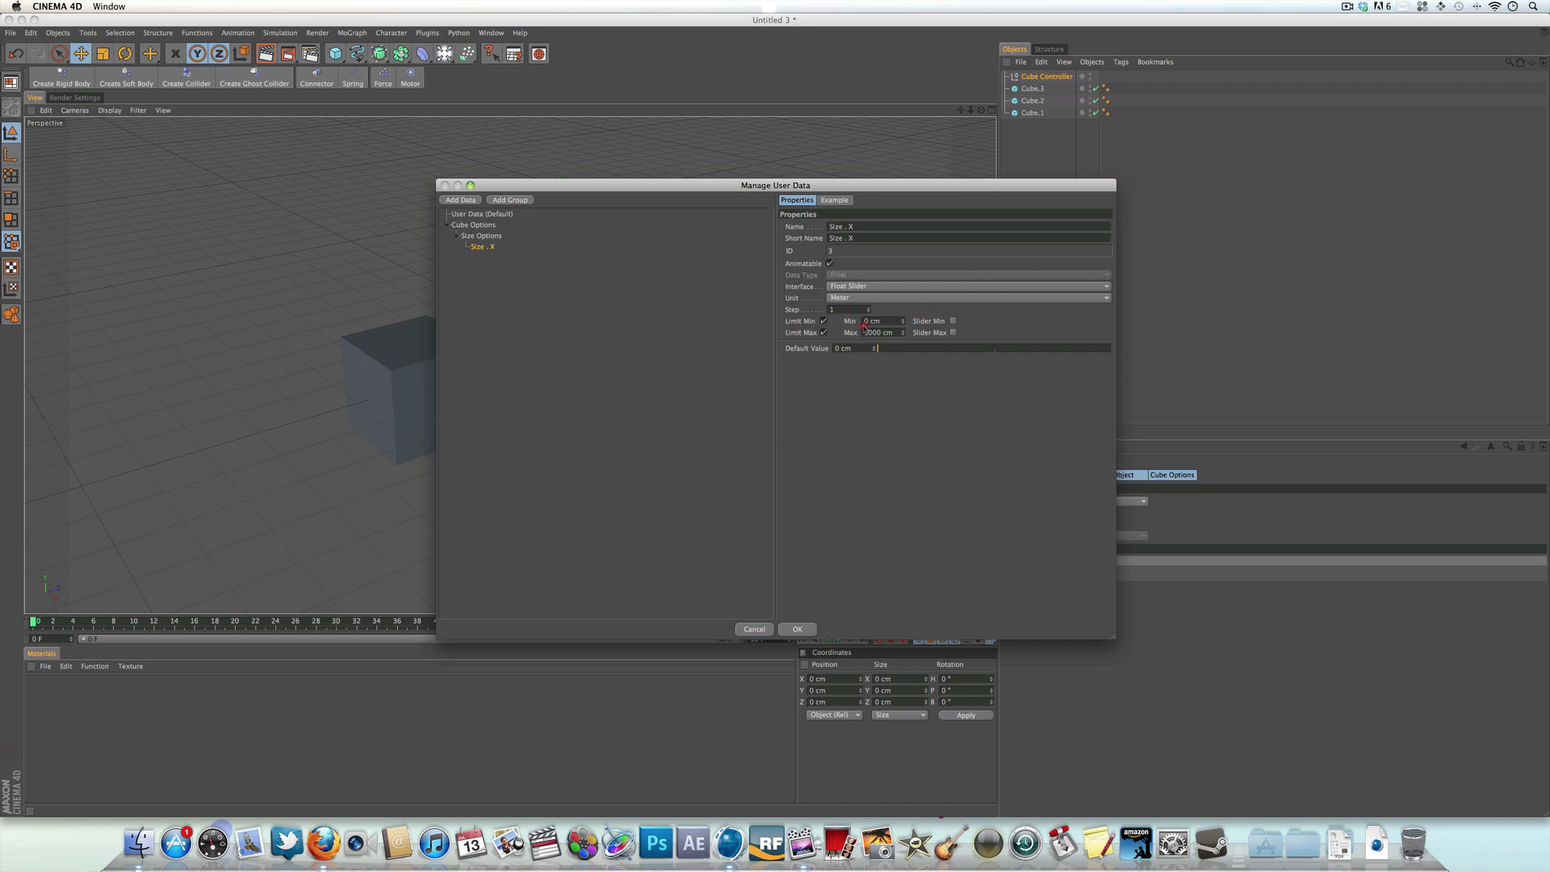
{"action": "left_click", "coordinate": [859, 349]}
{"action": "type", "text": "200"}
{"action": "key", "text": "Return"}
- Enable a separate slider maximum with a 10000 cm limit and confirm the user data
{"action": "key", "text": "Return"}
{"action": "left_click", "coordinate": [952, 333]}
{"action": "key", "text": "Return"}
{"action": "left_click_drag", "start_coordinate": [954, 350], "coordinate": [1252, 364]}
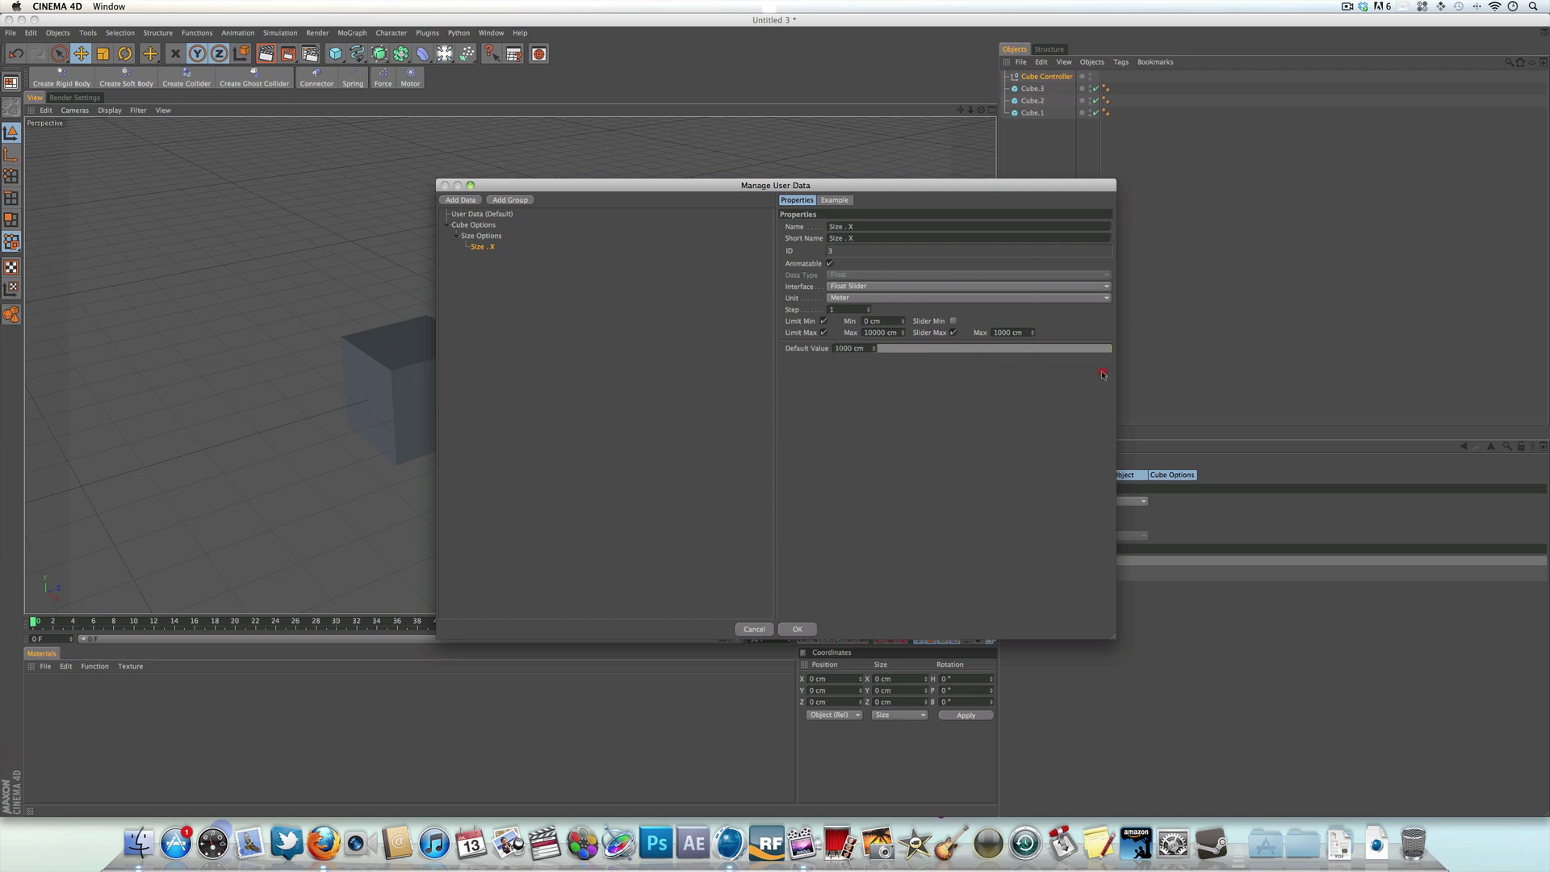
{"action": "left_click_drag", "start_coordinate": [875, 352], "coordinate": [923, 350]}
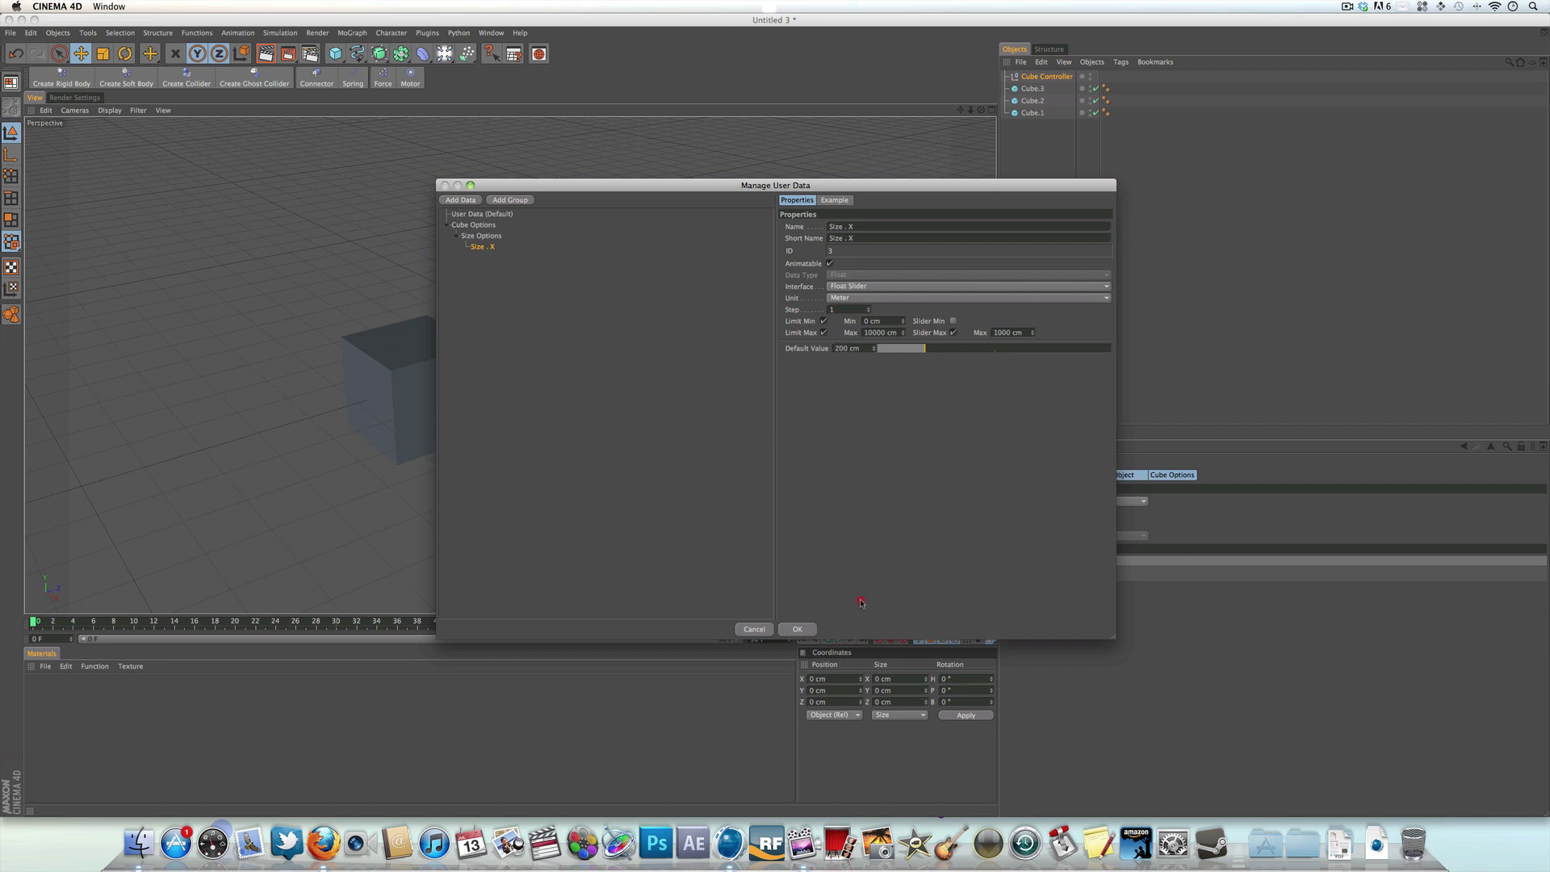
{"action": "left_click", "coordinate": [809, 629]}
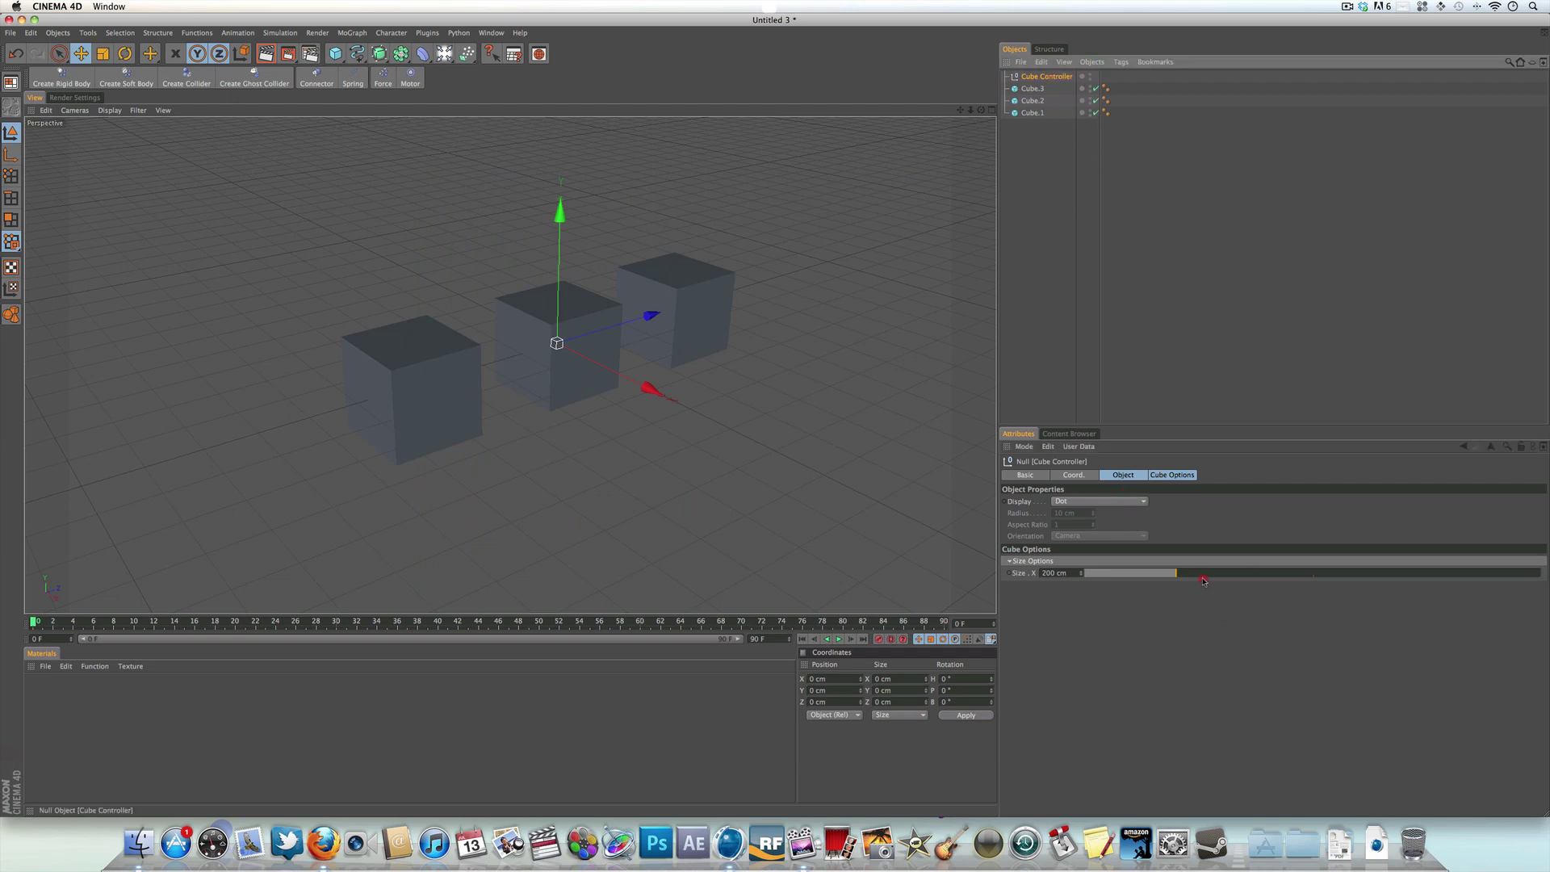
{"action": "left_click_drag", "start_coordinate": [1348, 575], "coordinate": [1178, 583]}
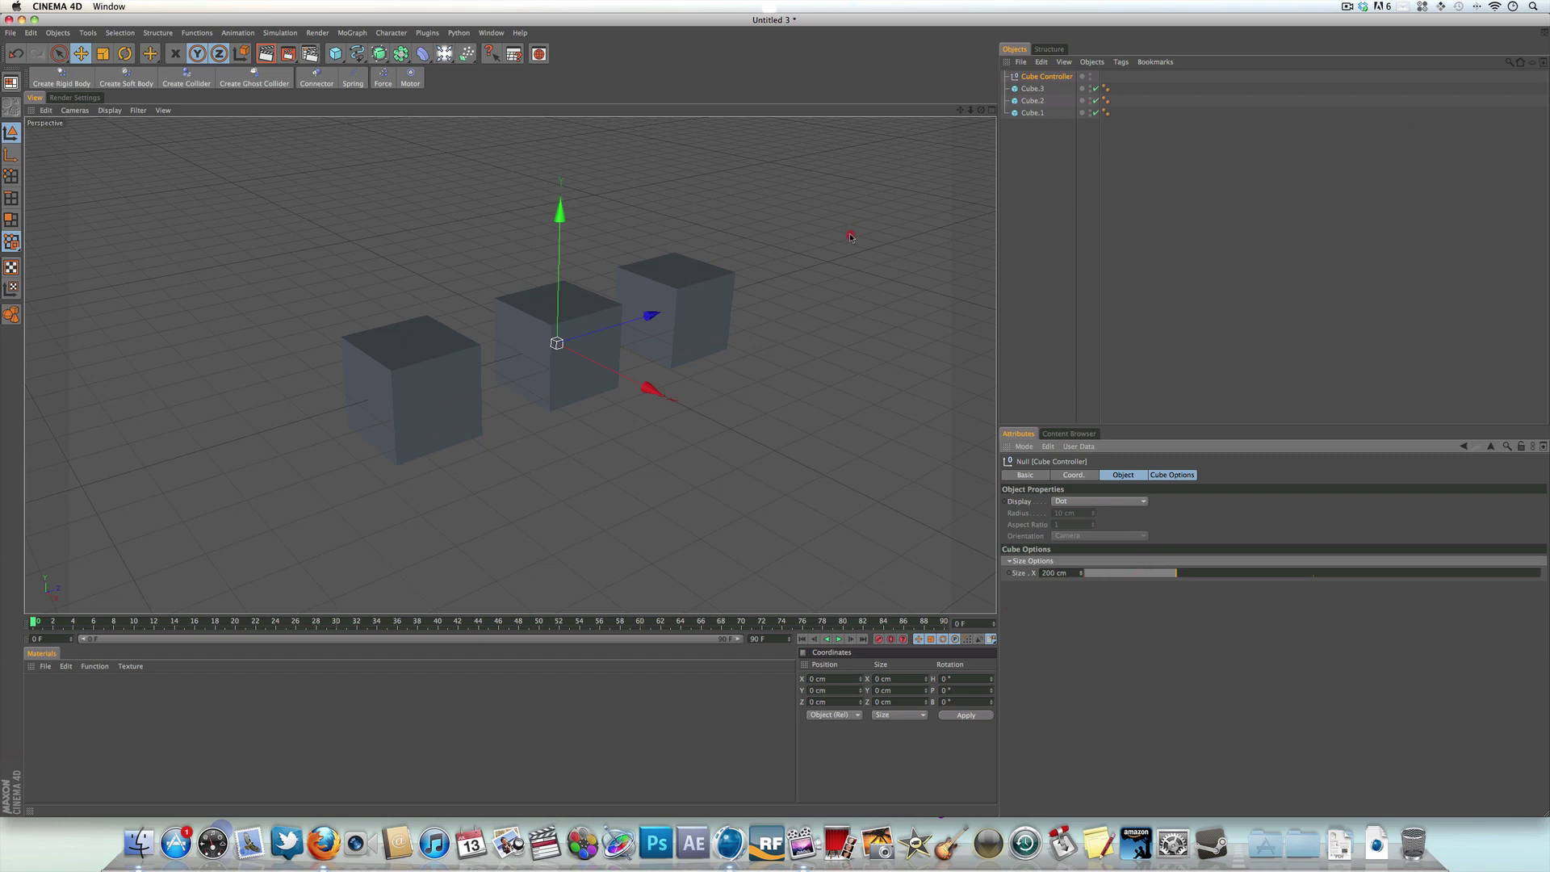
- Attach an XPresso tag to Cube Controller from its context menu
{"action": "right_click", "coordinate": [1036, 78]}
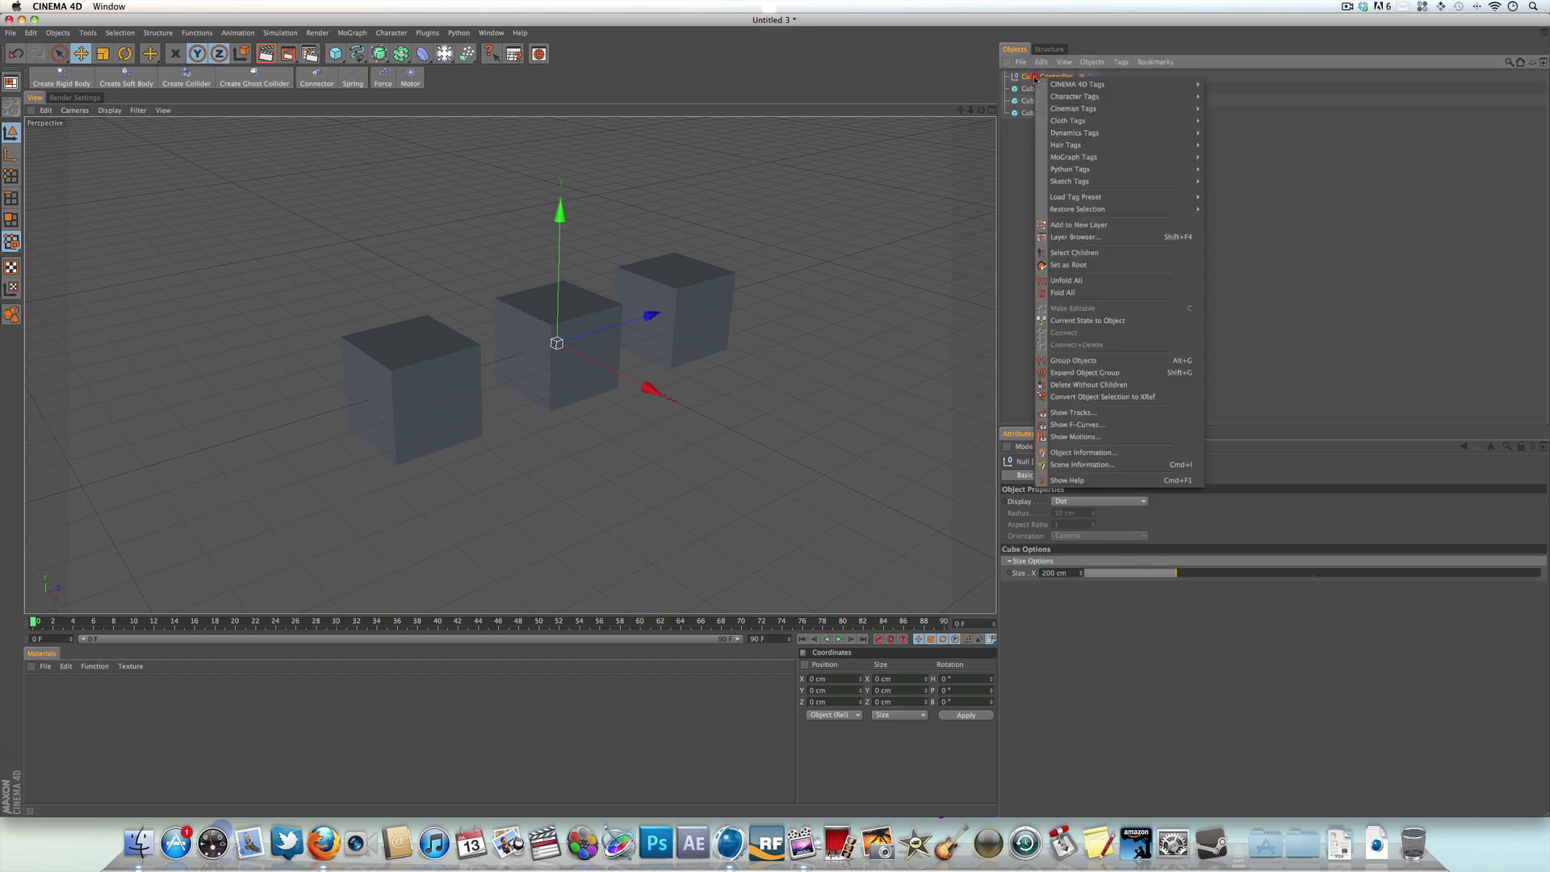
{"action": "mouse_move", "coordinate": [1043, 84]}
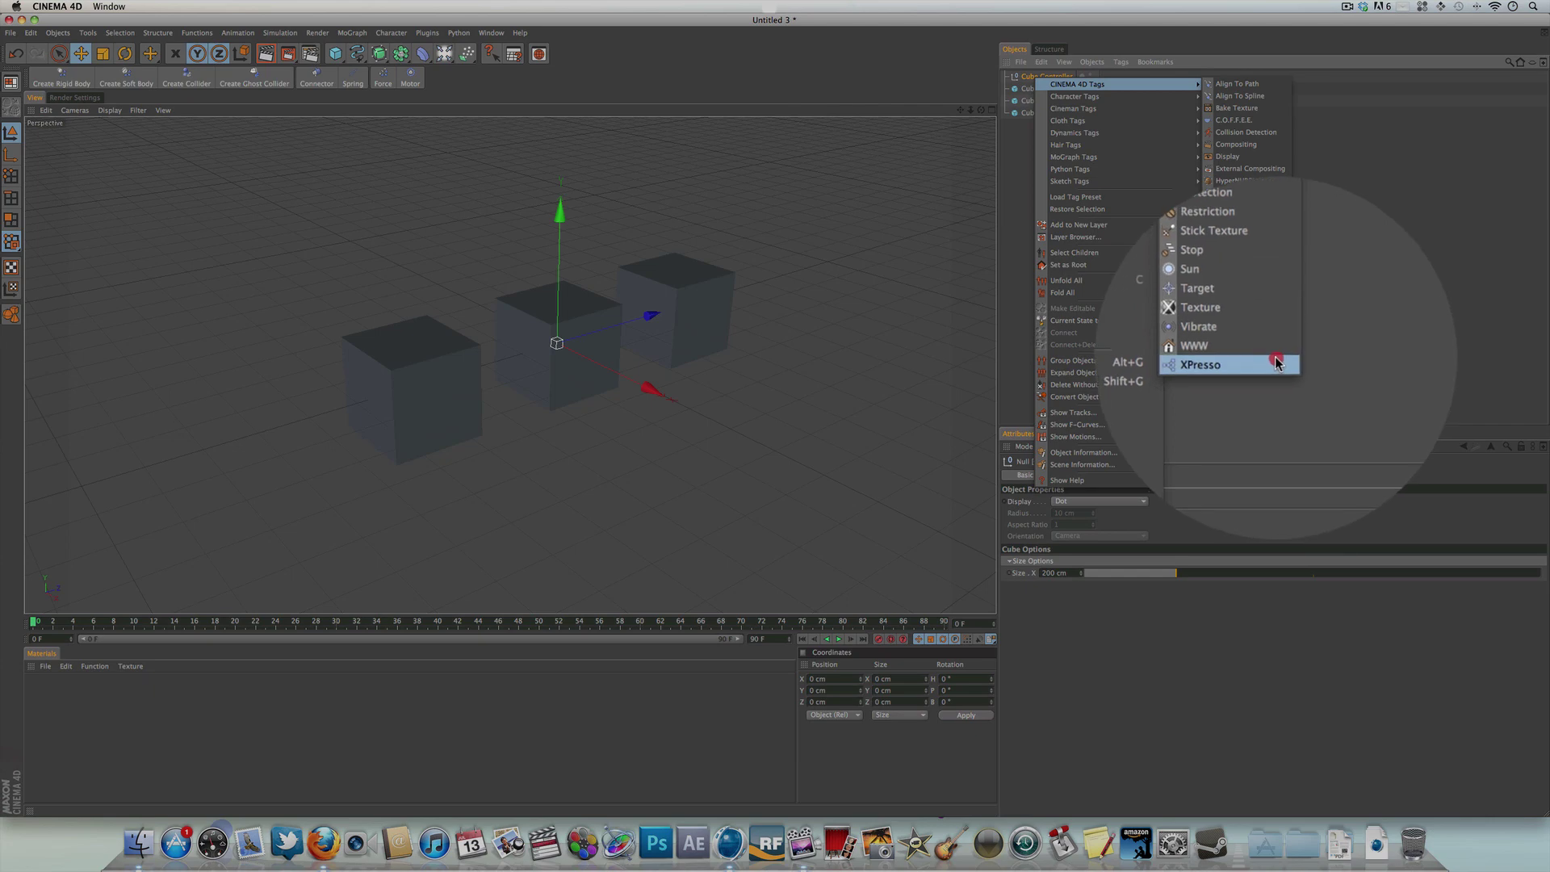
{"action": "left_click", "coordinate": [1276, 363]}
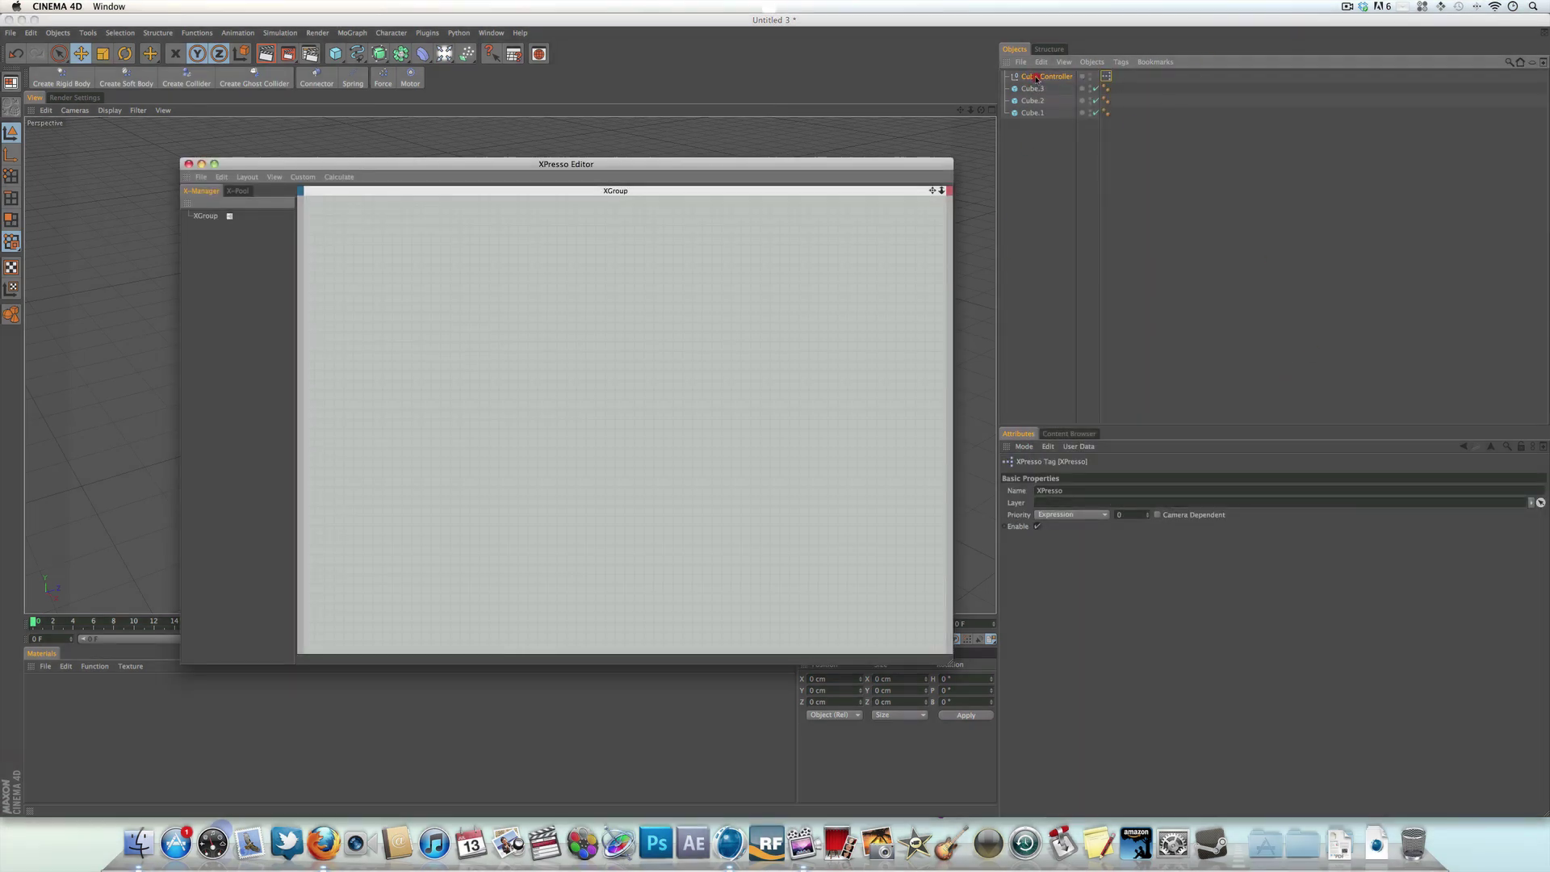
- Drag Cube Controller, Cube.1, Cube.2 and Cube.3 into the XPresso editor as nodes
{"action": "left_click_drag", "start_coordinate": [630, 163], "coordinate": [654, 127]}
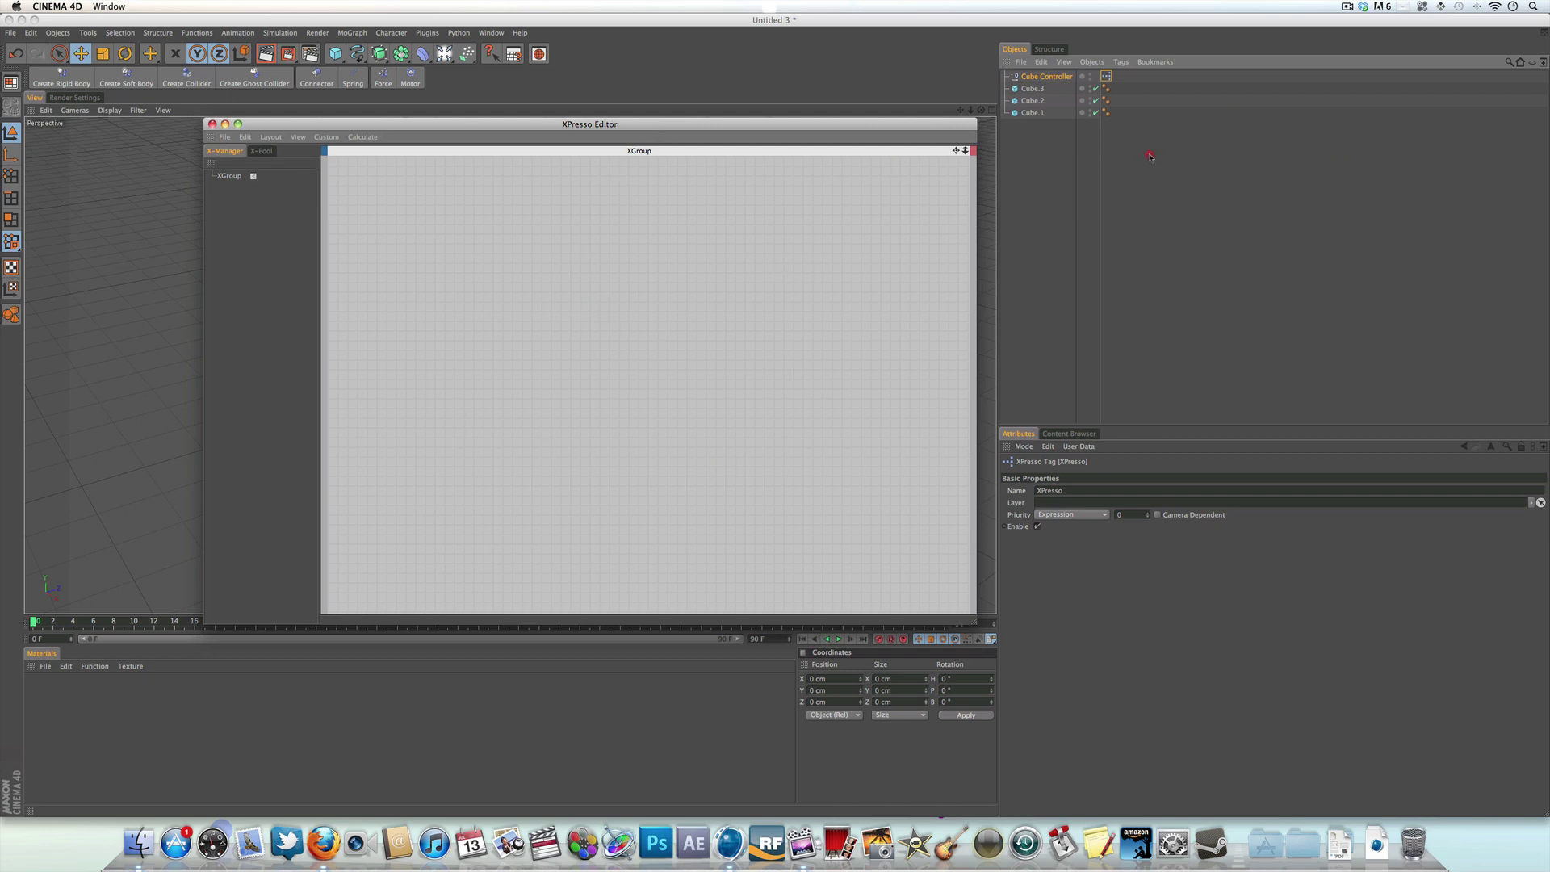
{"action": "left_click_drag", "start_coordinate": [1042, 77], "coordinate": [513, 411]}
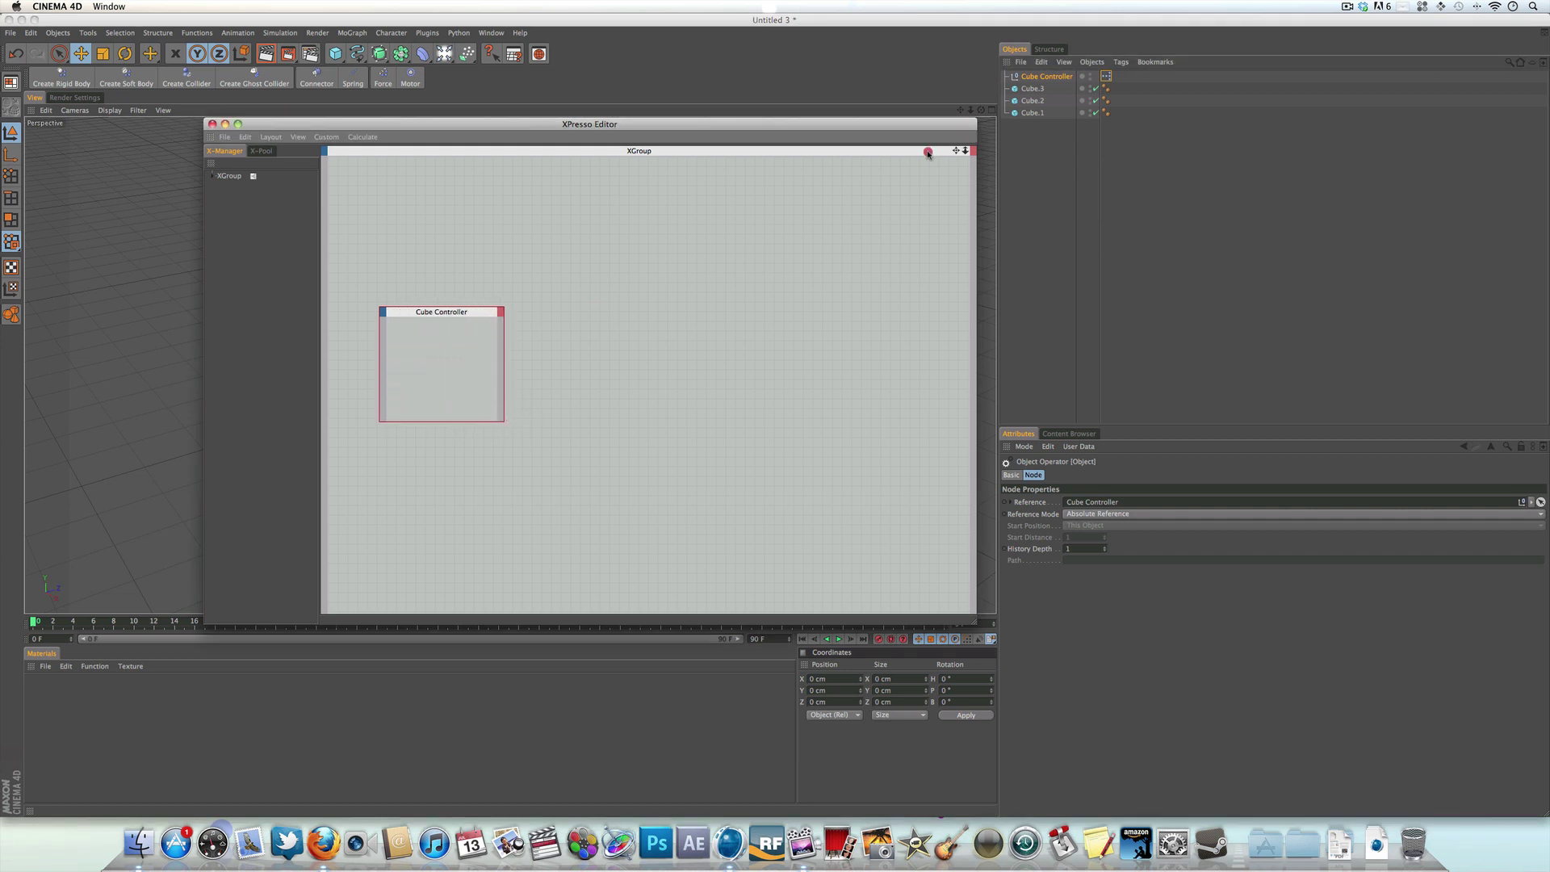
{"action": "left_click_drag", "start_coordinate": [1036, 114], "coordinate": [803, 320]}
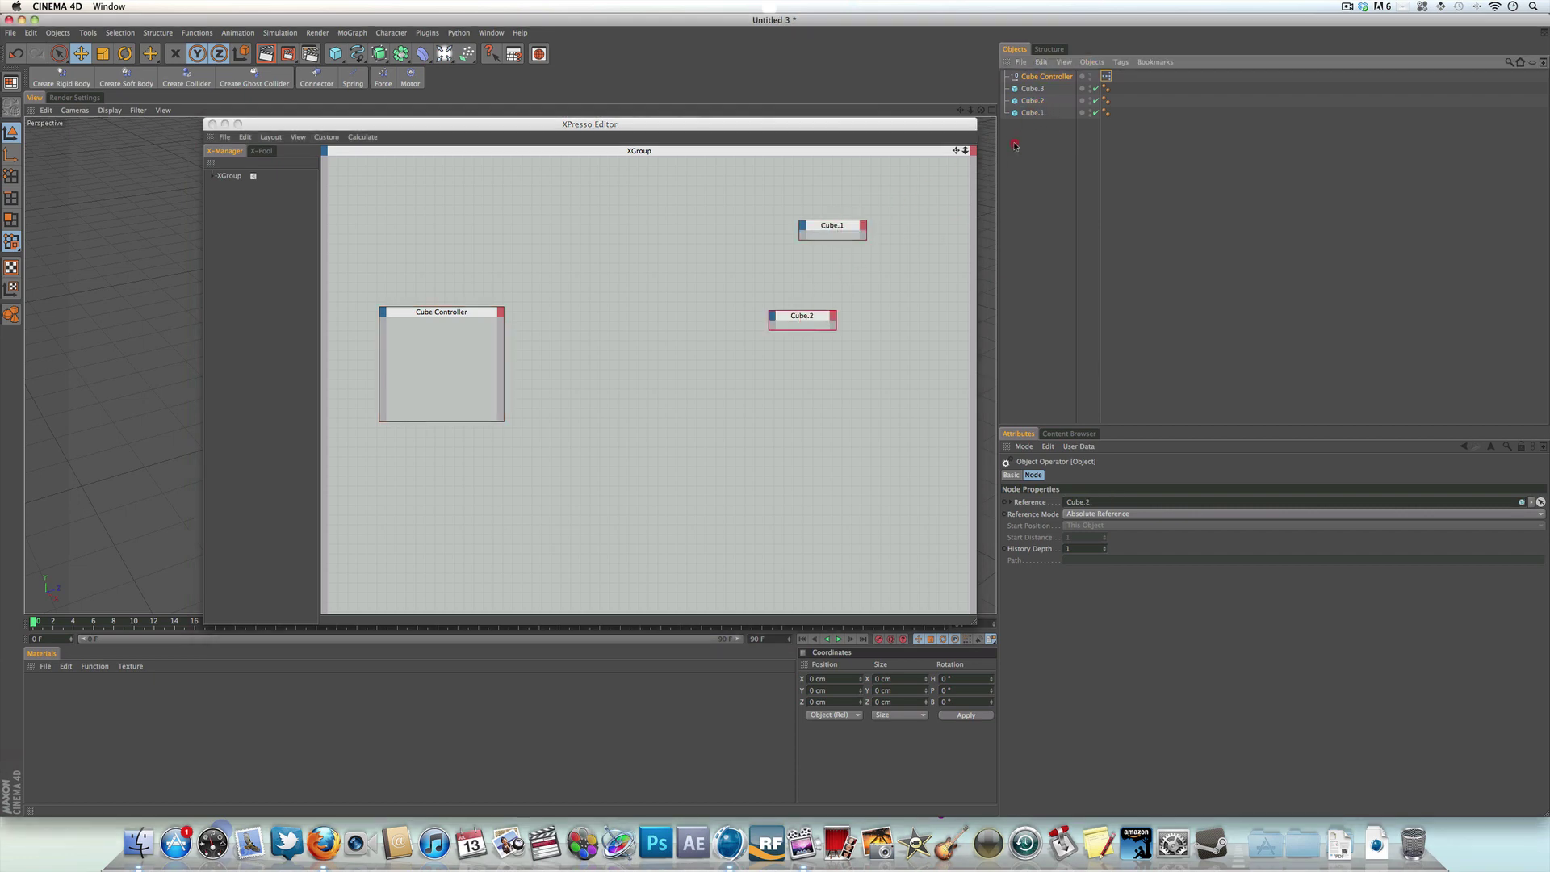
{"action": "left_click_drag", "start_coordinate": [1026, 90], "coordinate": [852, 436]}
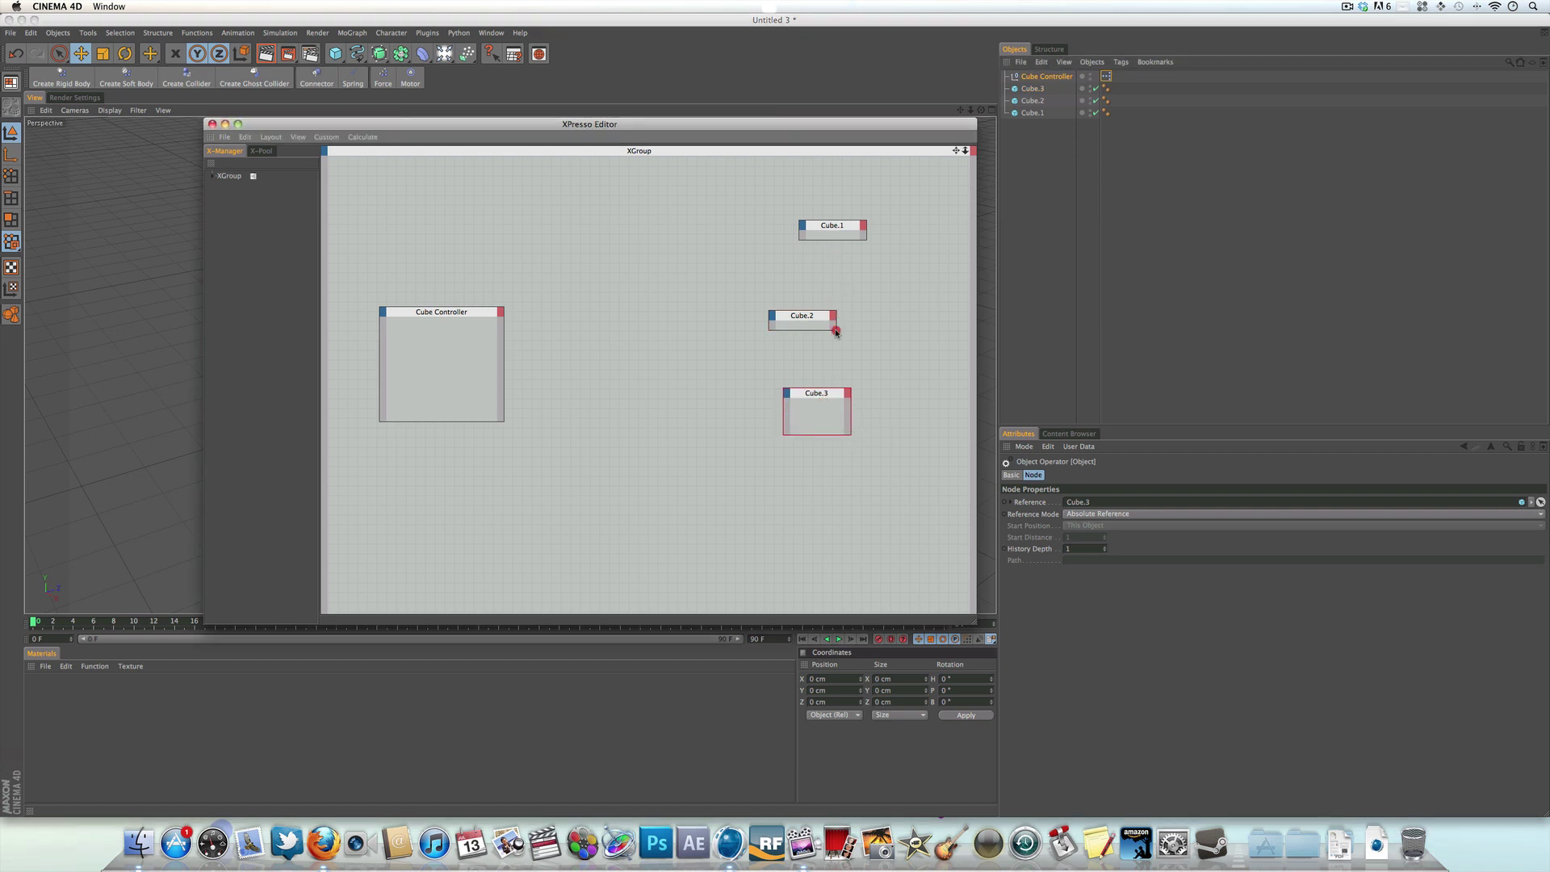
- Resize the cube nodes to match and move the Cube Controller node up and right
{"action": "left_click_drag", "start_coordinate": [836, 330], "coordinate": [864, 356]}
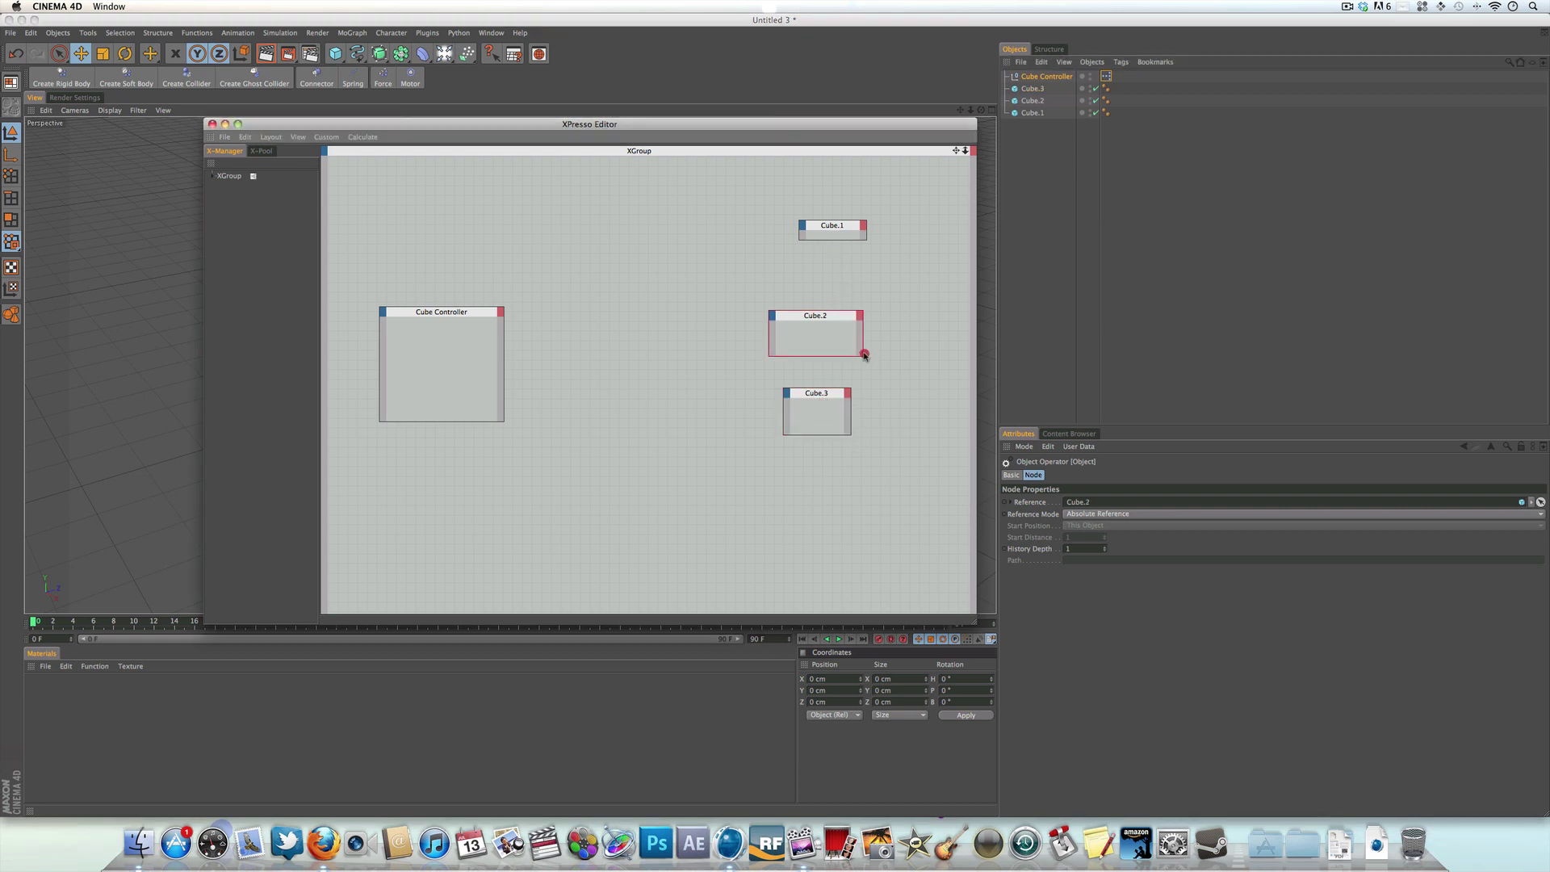
{"action": "left_click", "coordinate": [867, 238]}
{"action": "left_click_drag", "start_coordinate": [866, 238], "coordinate": [822, 273]}
{"action": "left_click", "coordinate": [870, 235]}
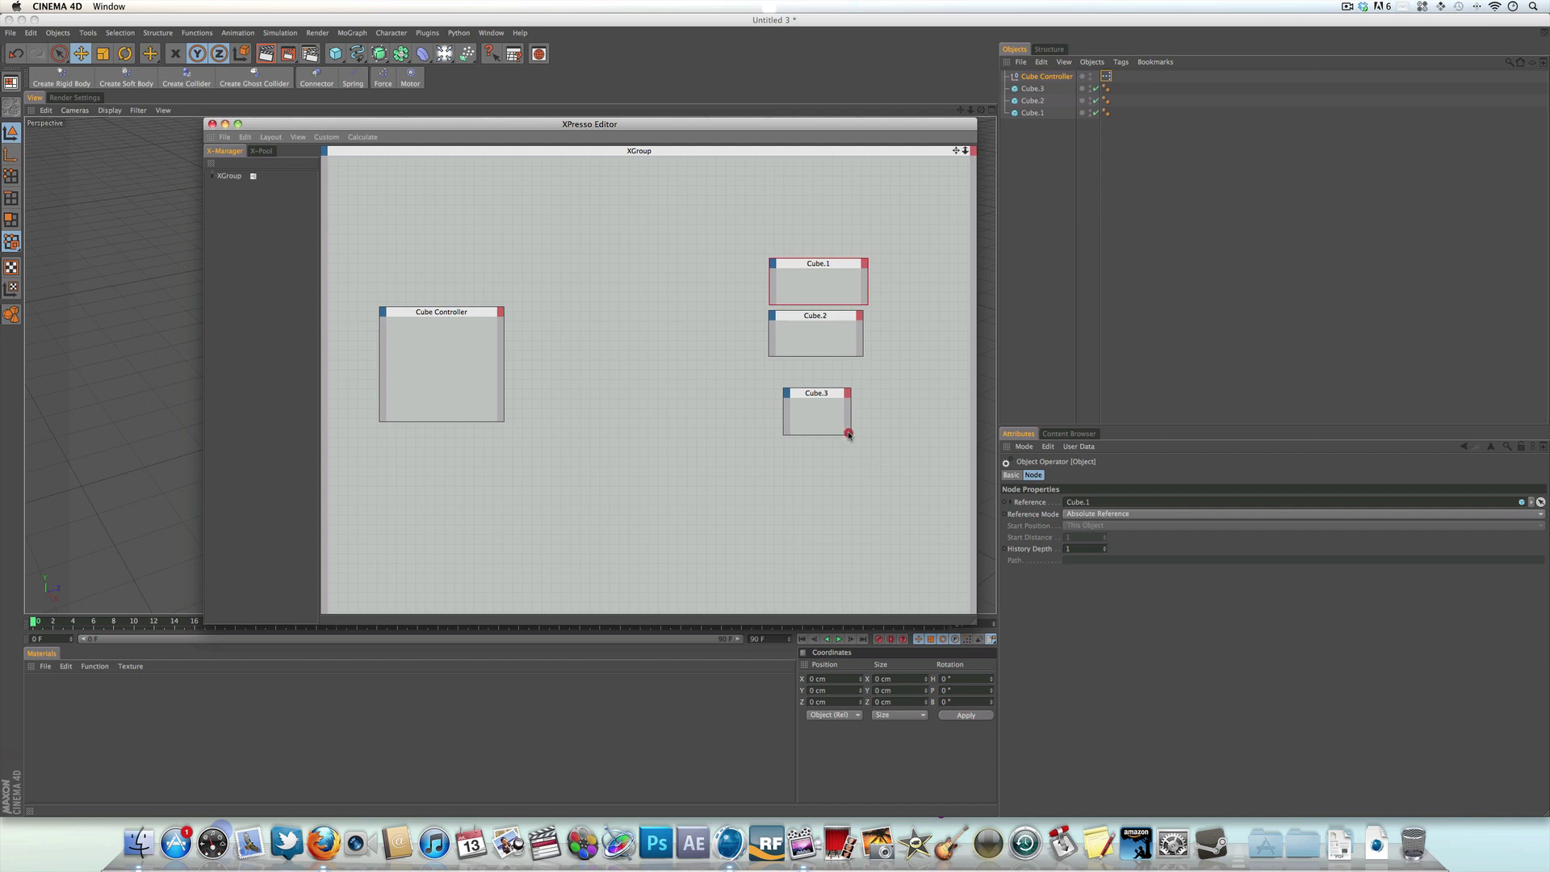
{"action": "left_click_drag", "start_coordinate": [851, 434], "coordinate": [816, 373]}
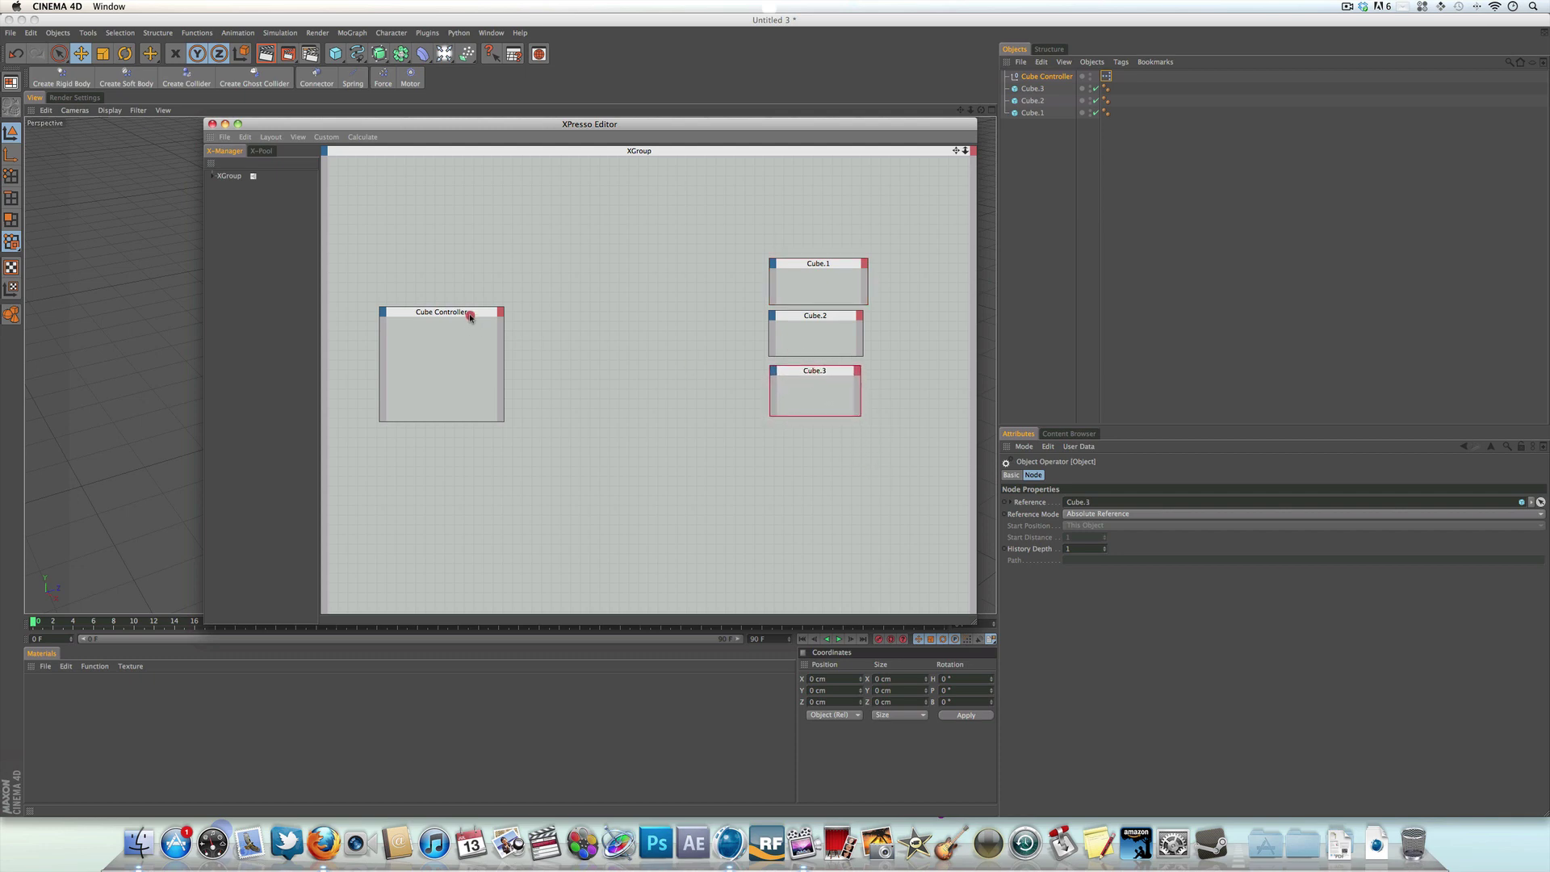
{"action": "left_click_drag", "start_coordinate": [470, 312], "coordinate": [560, 274]}
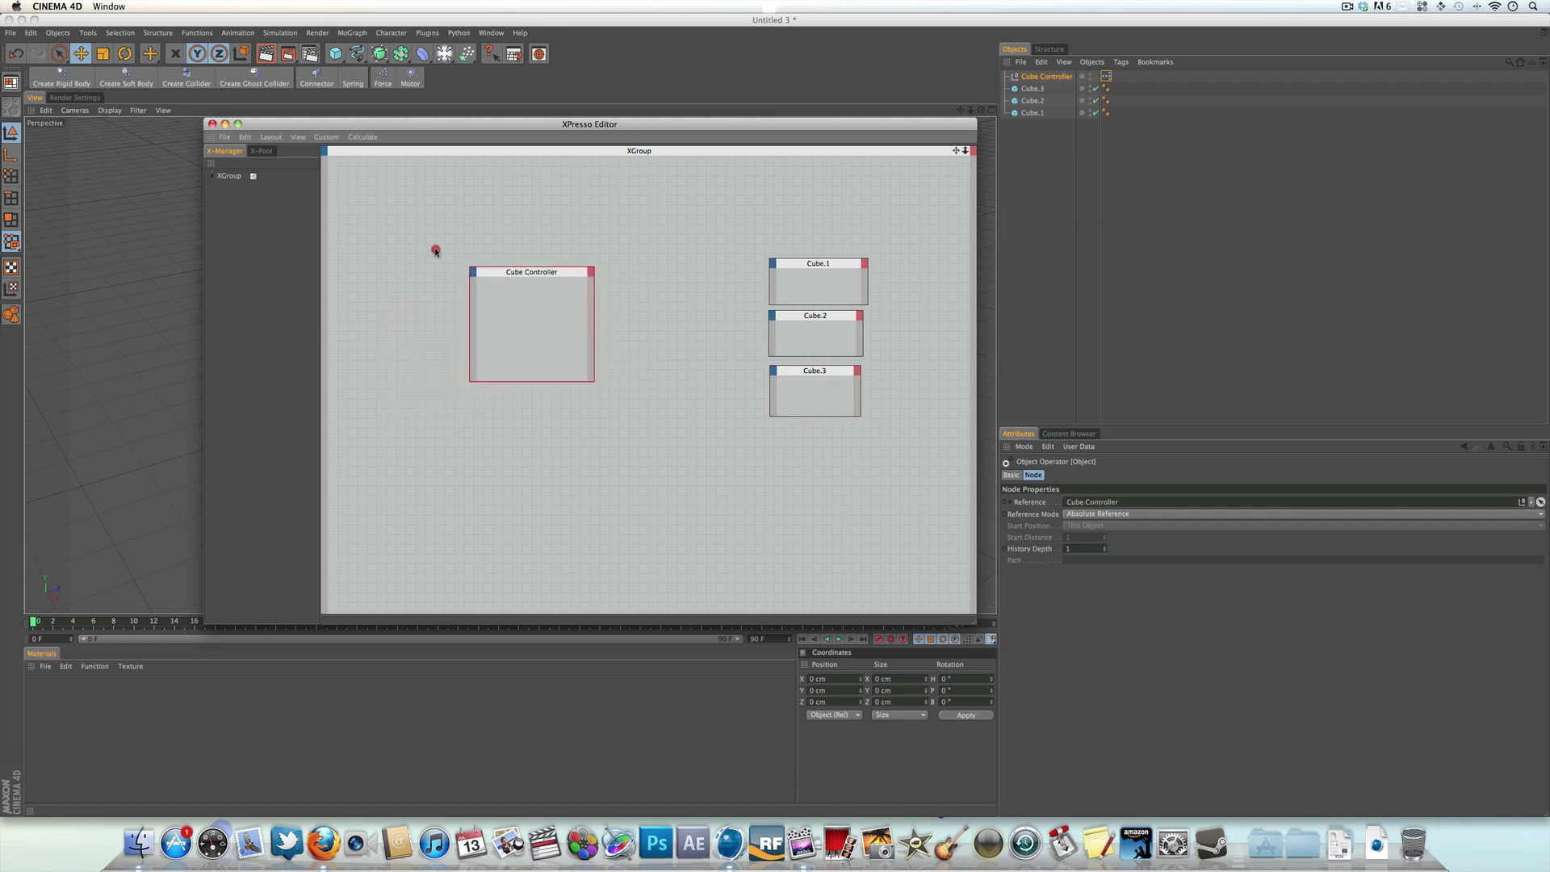
- Add the Cube Options > Size Options > Size . X output port to the Cube Controller node
{"action": "left_click", "coordinate": [592, 274]}
{"action": "mouse_move", "coordinate": [632, 309]}
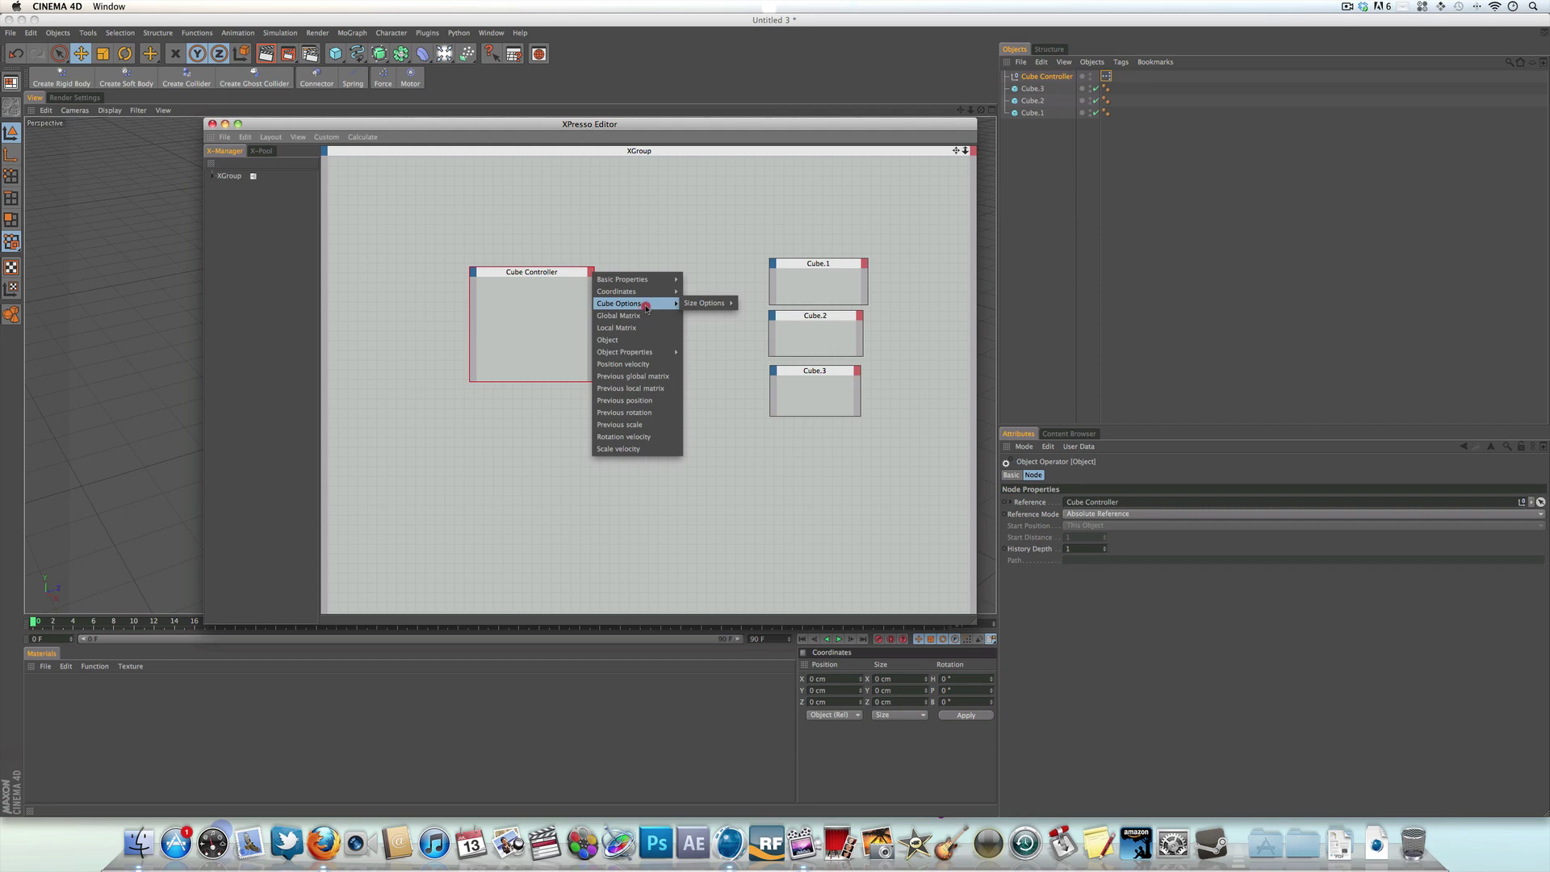
{"action": "mouse_move", "coordinate": [683, 305]}
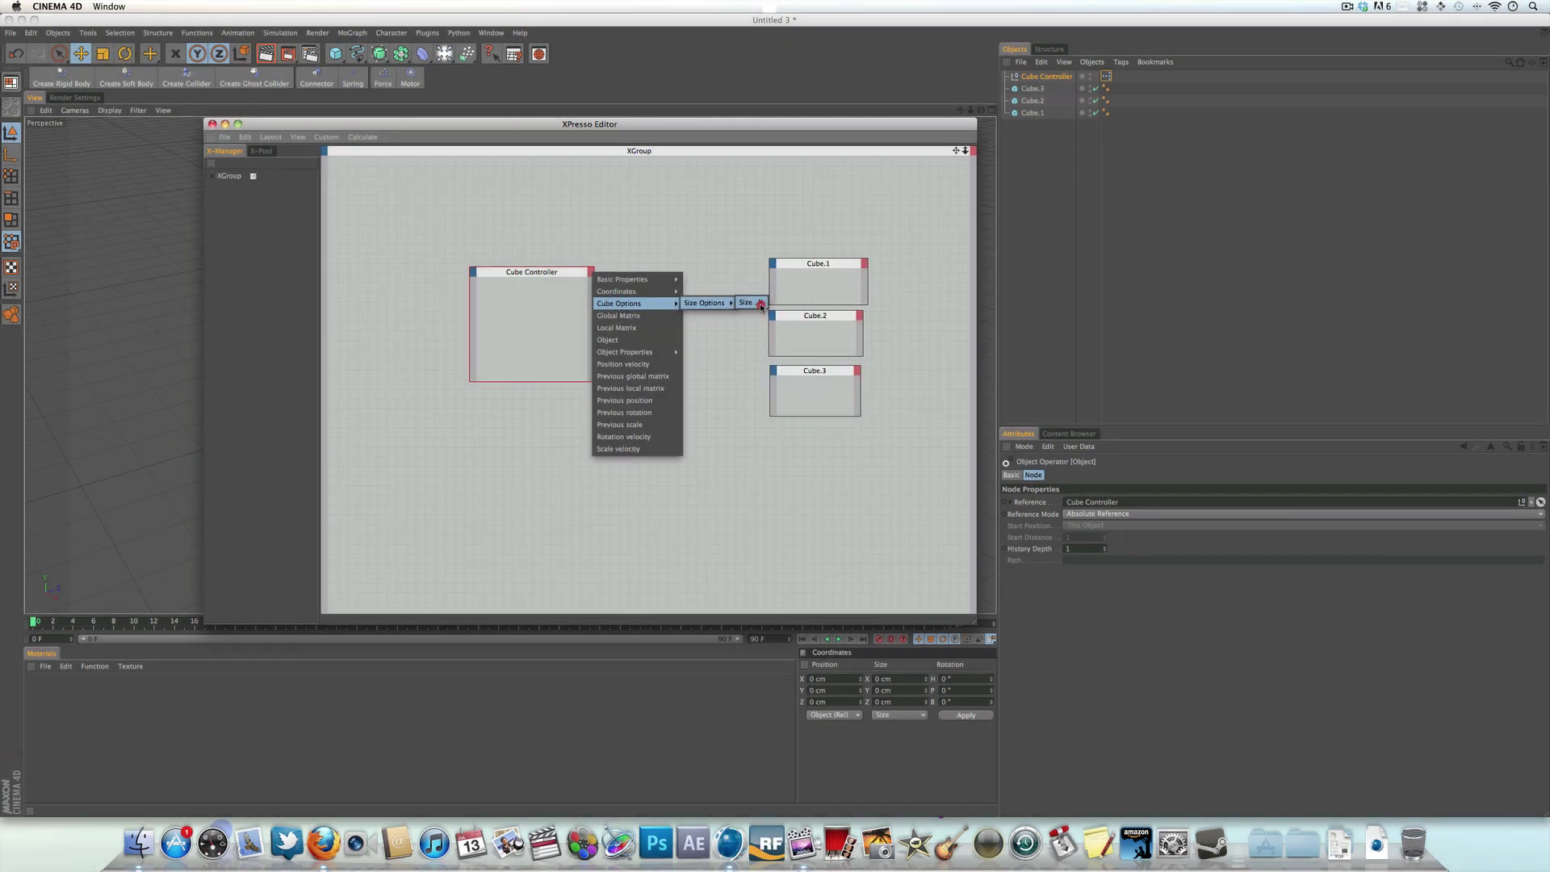
{"action": "left_click", "coordinate": [759, 304]}
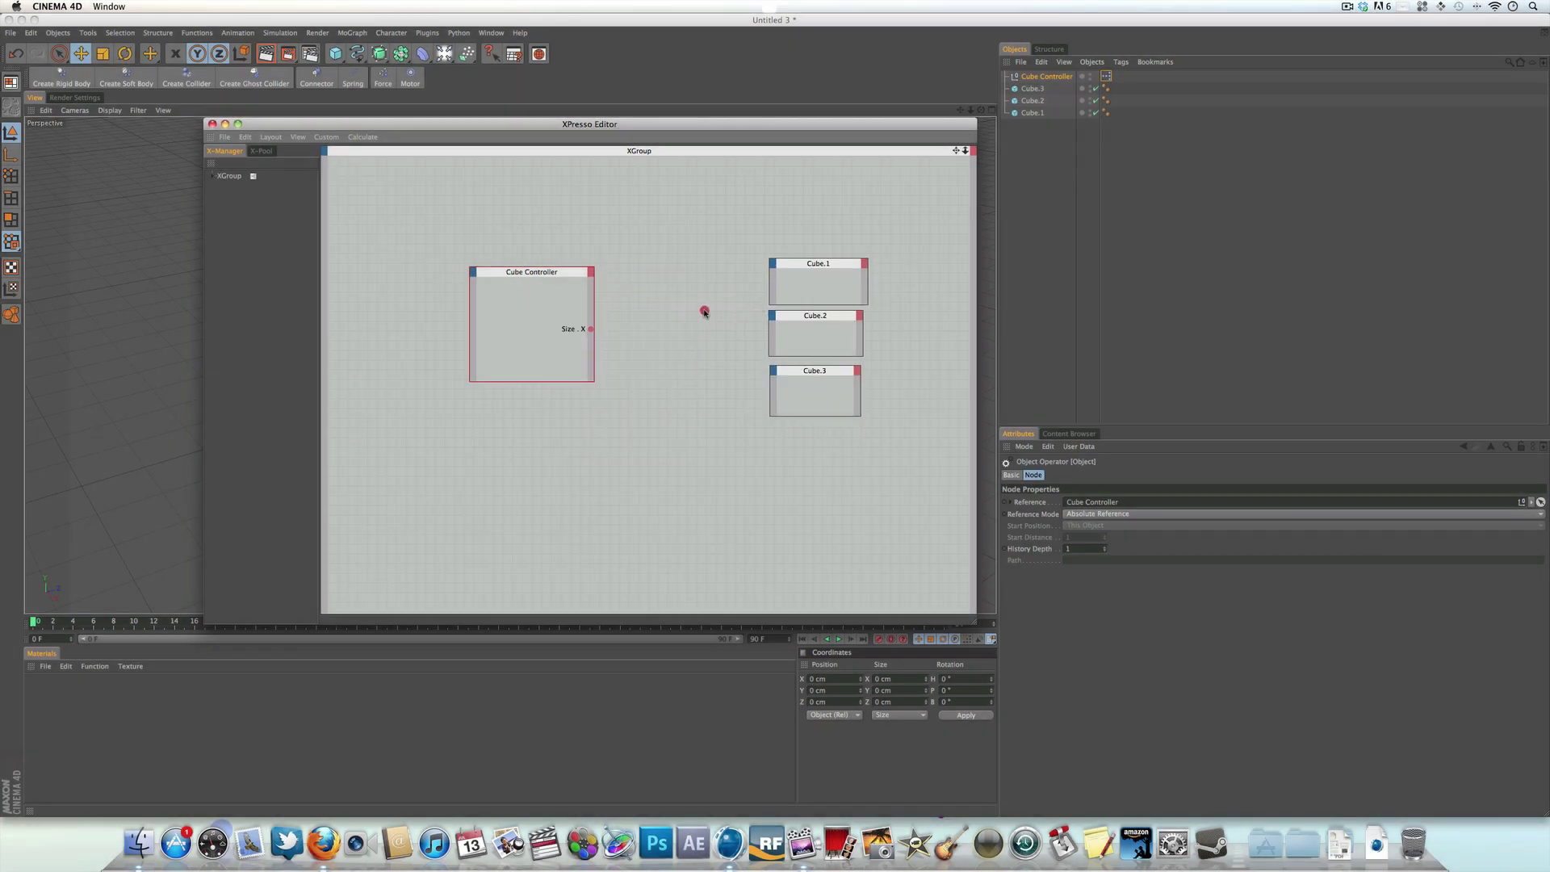
- Add an Object Properties Size . X input port to the Cube.1, Cube.2 and Cube.3 nodes
{"action": "left_click", "coordinate": [771, 265]}
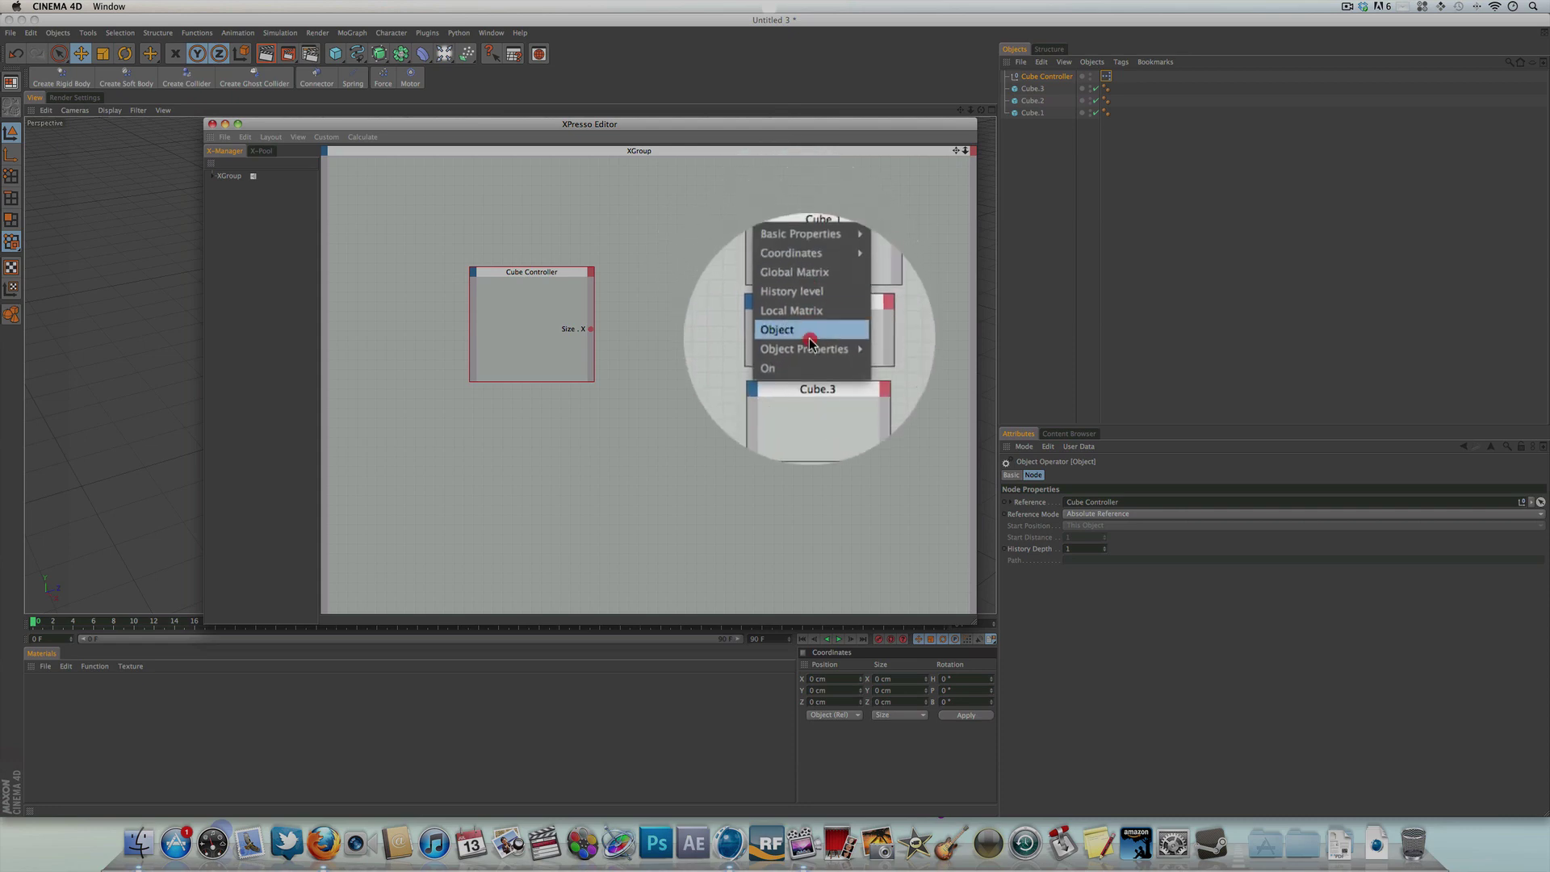
{"action": "mouse_move", "coordinate": [814, 345]}
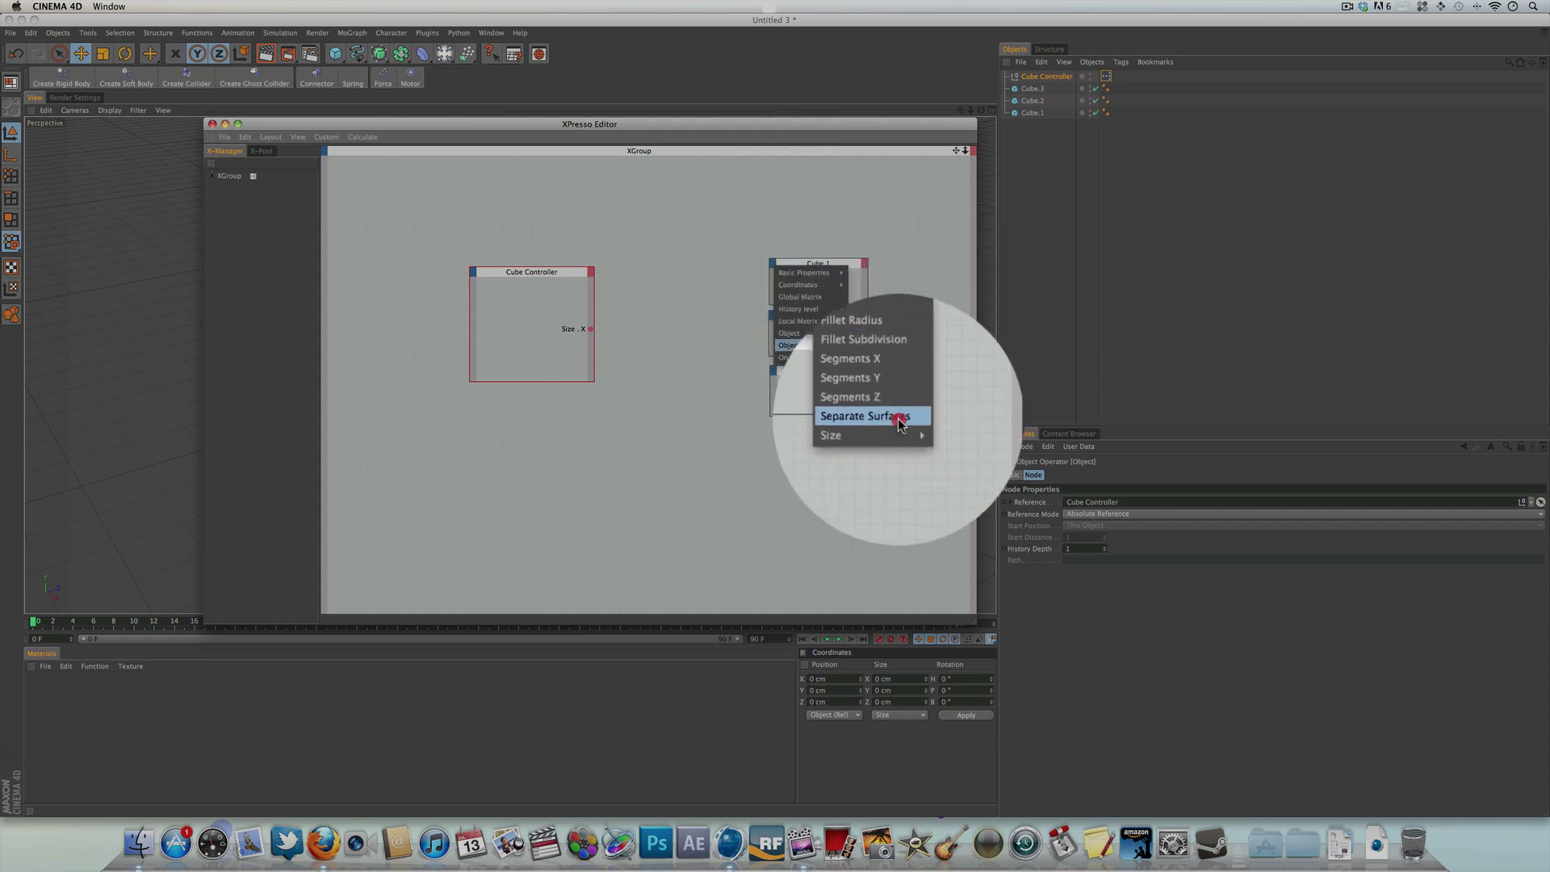
{"action": "mouse_move", "coordinate": [840, 436]}
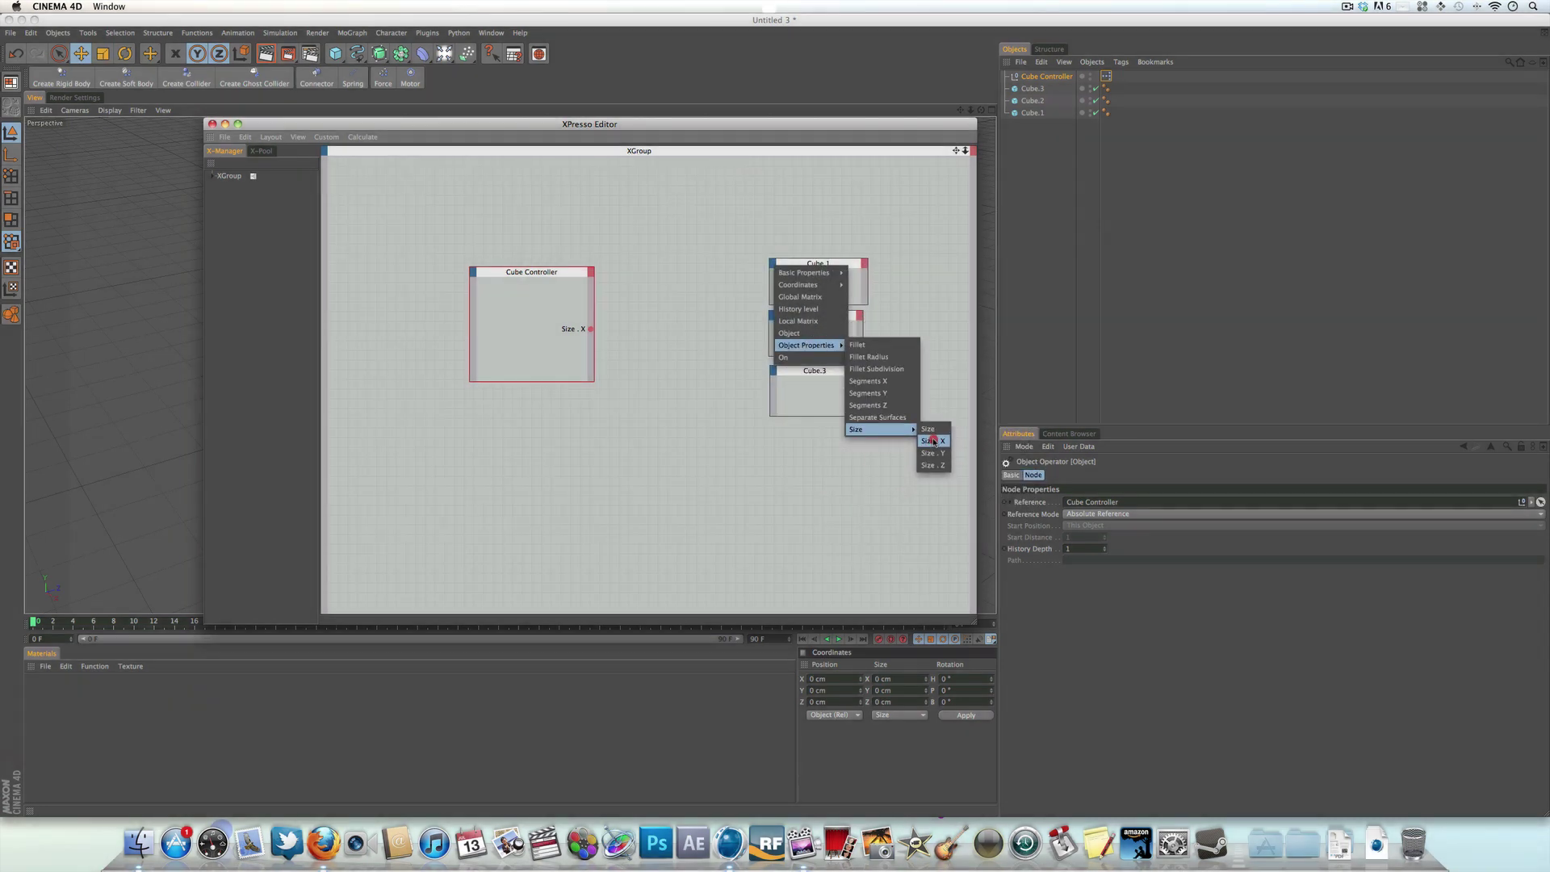
{"action": "left_click", "coordinate": [932, 441]}
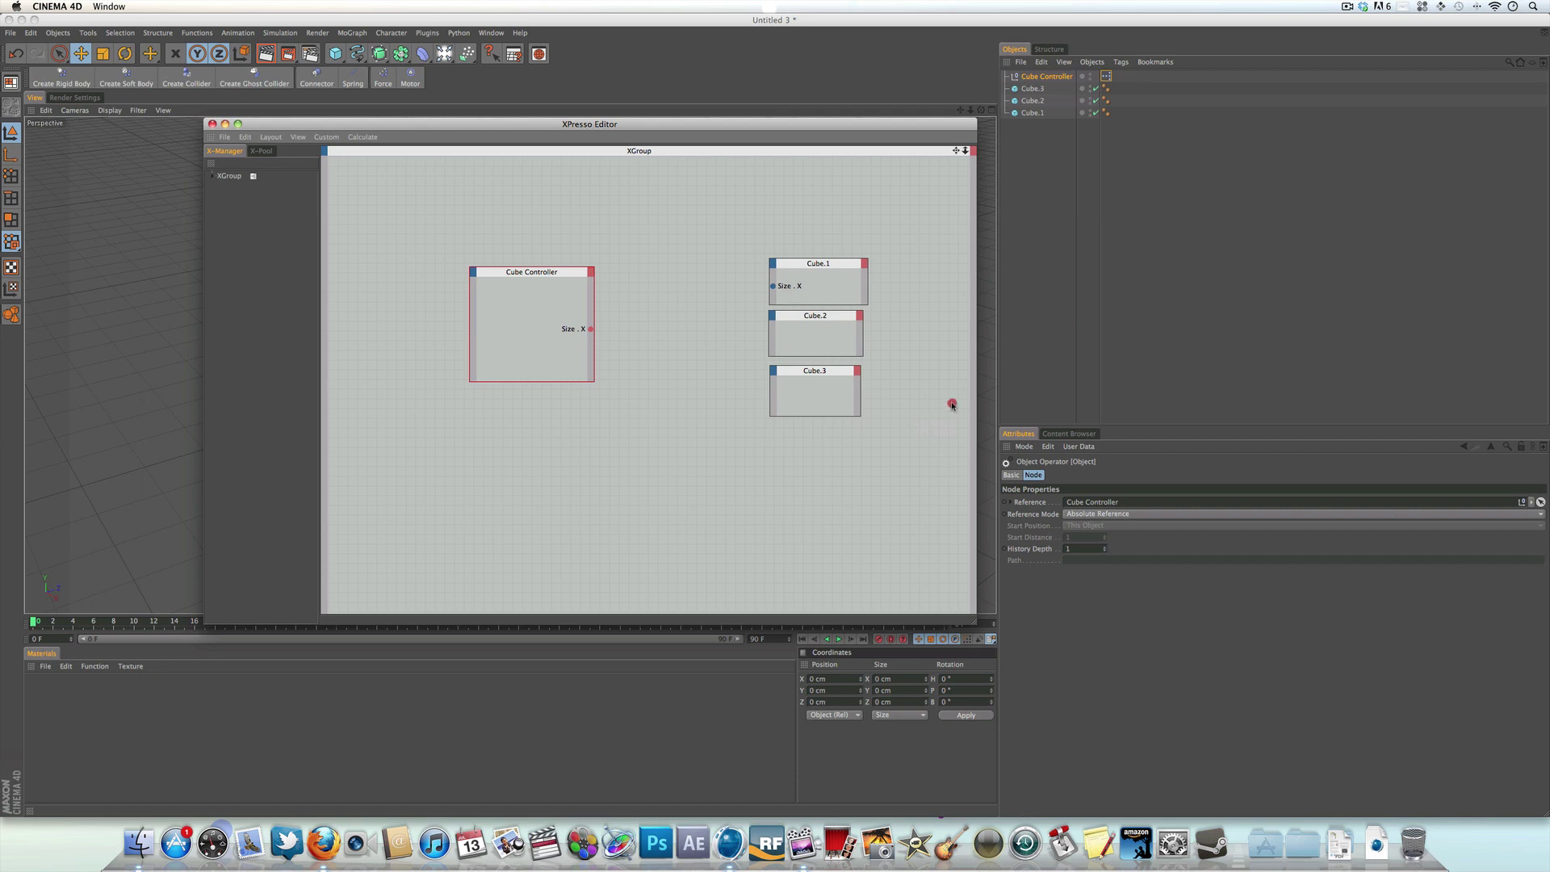
{"action": "left_click", "coordinate": [772, 316]}
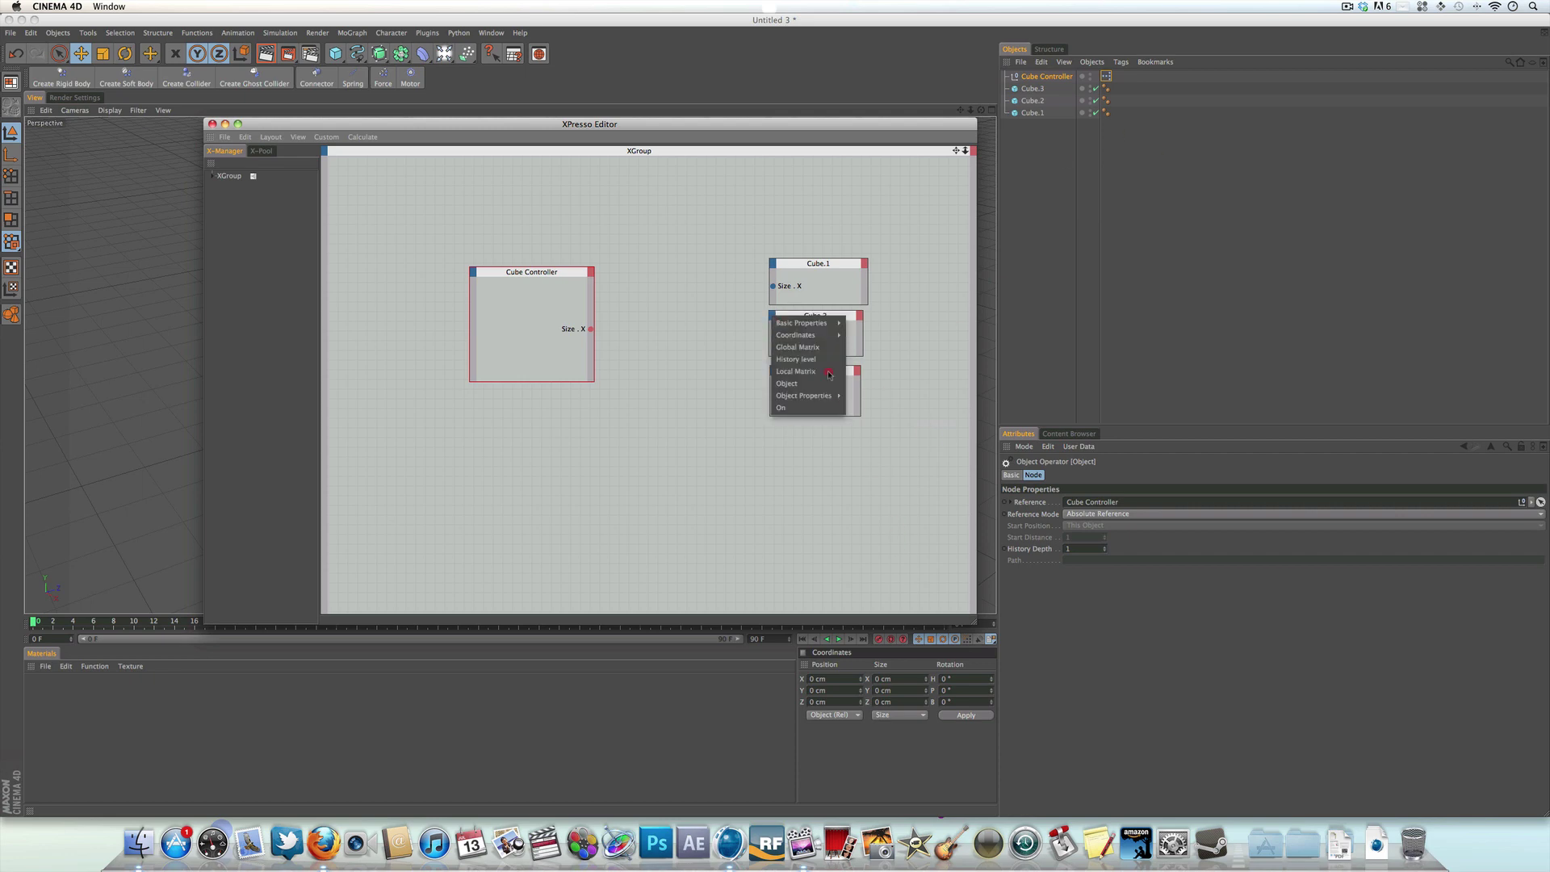
{"action": "mouse_move", "coordinate": [832, 396]}
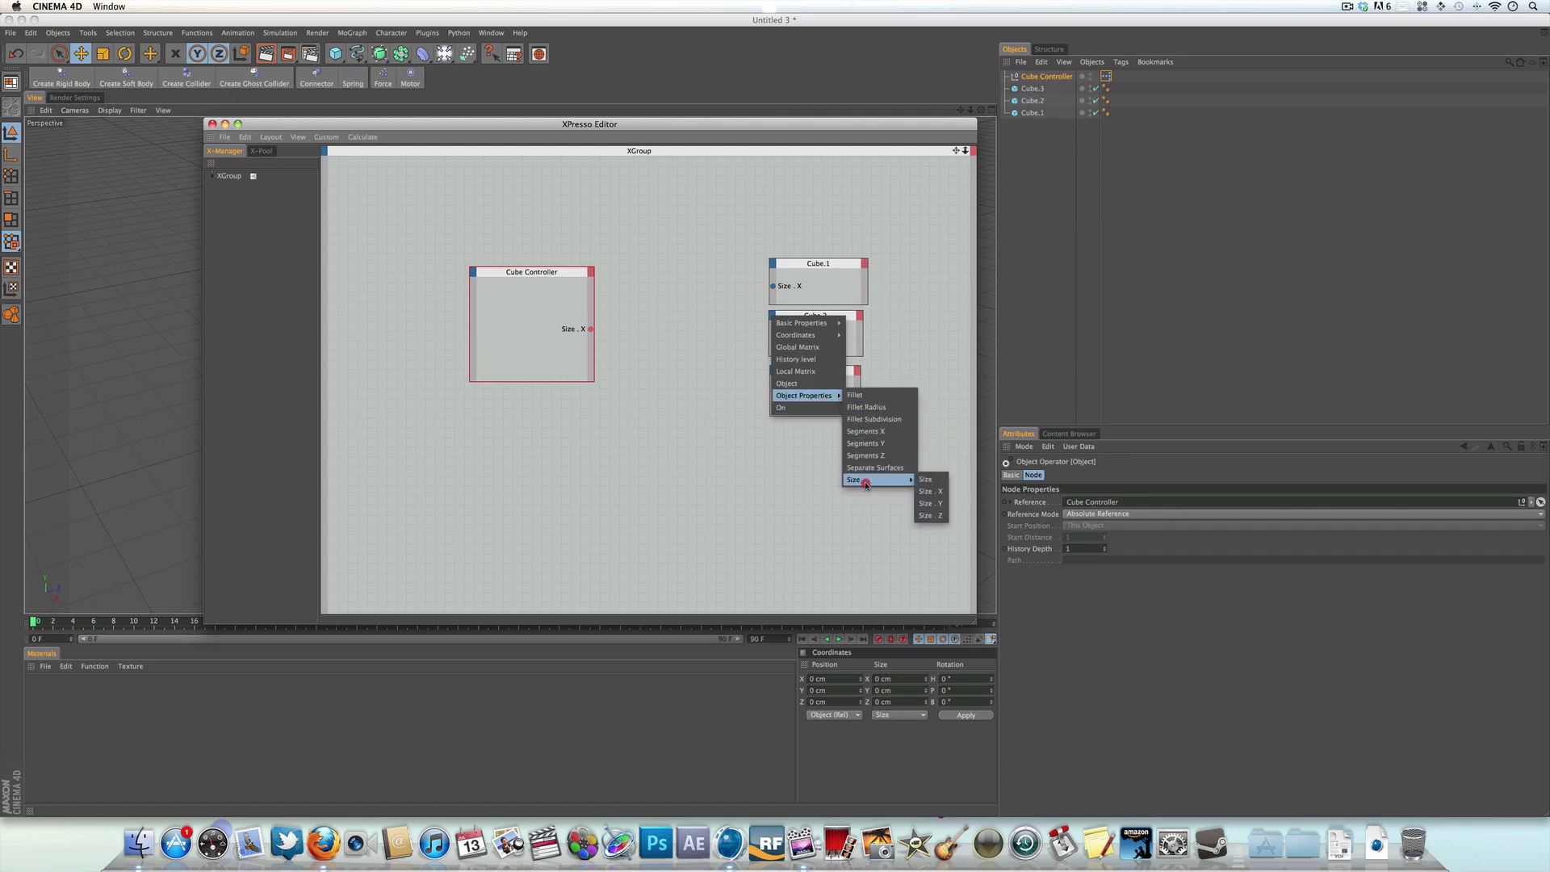
{"action": "left_click", "coordinate": [921, 471]}
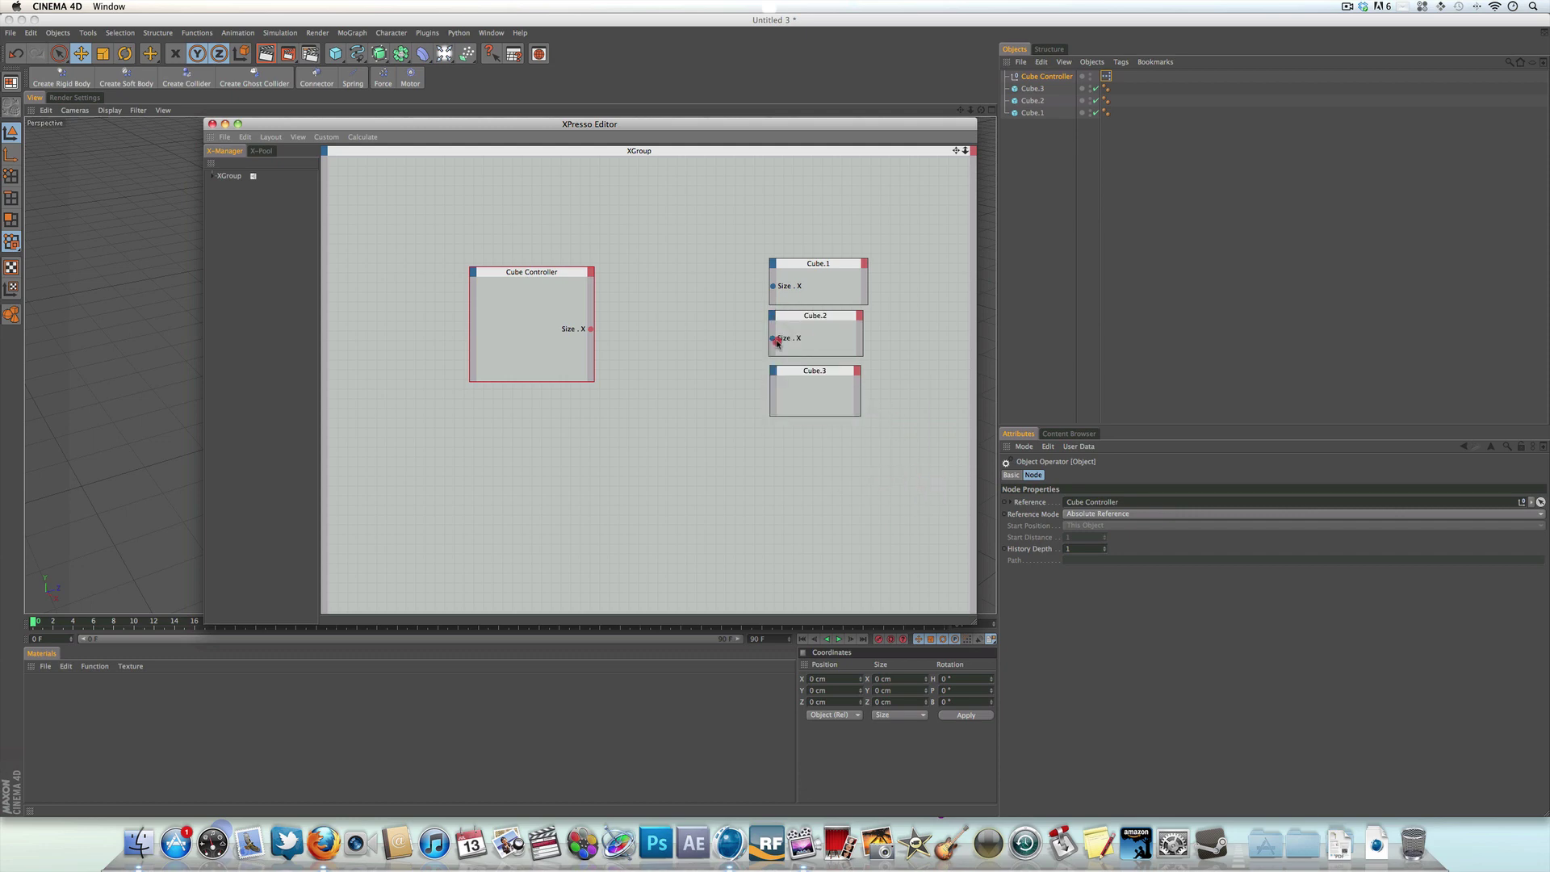
{"action": "left_click", "coordinate": [775, 373]}
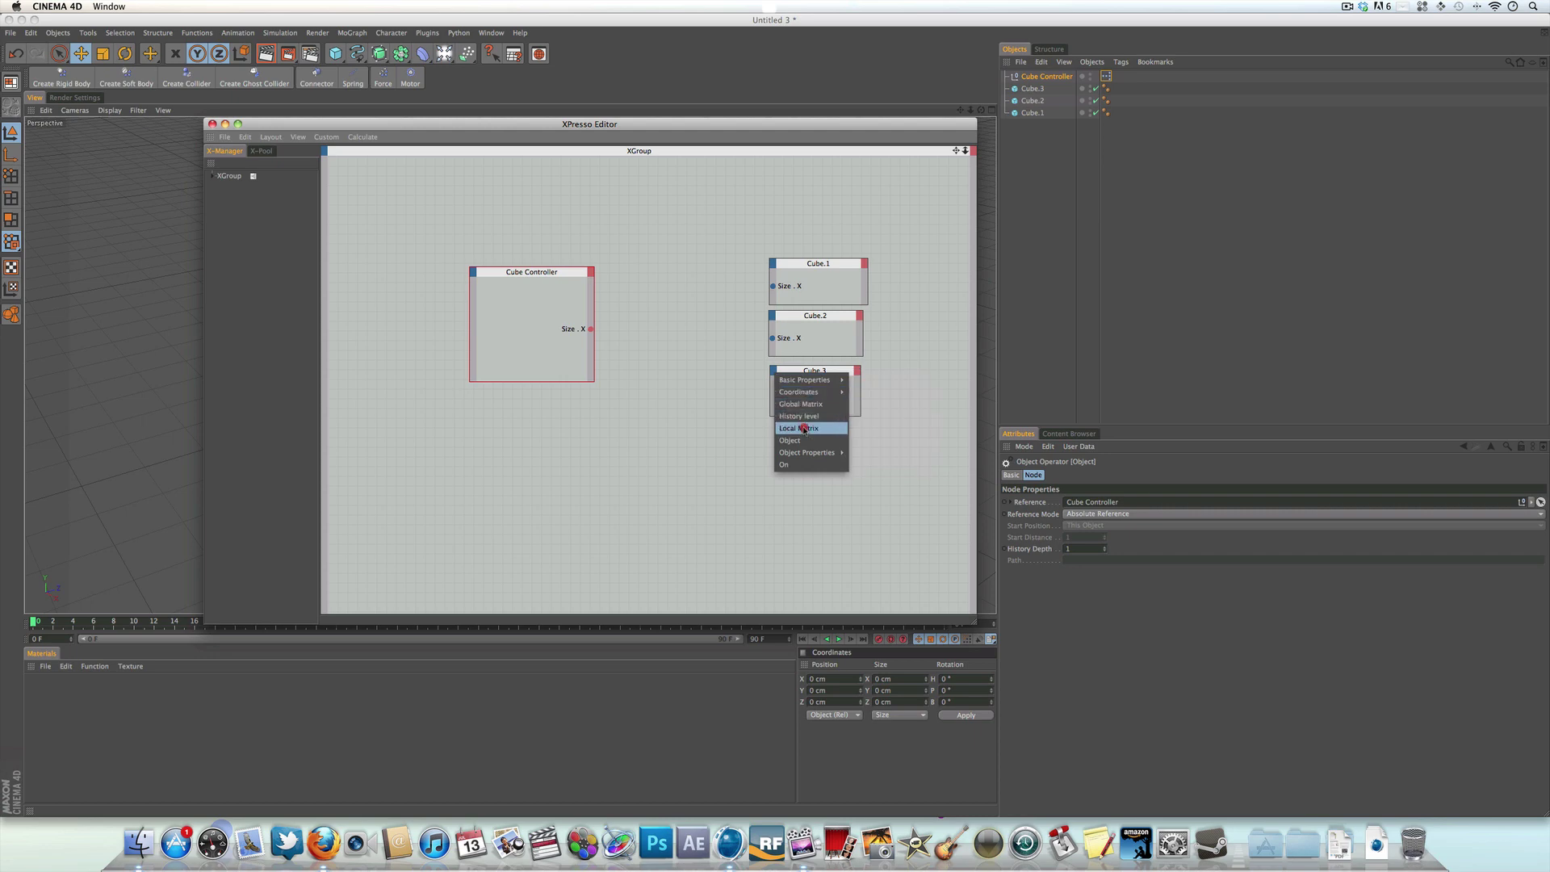
{"action": "mouse_move", "coordinate": [827, 450]}
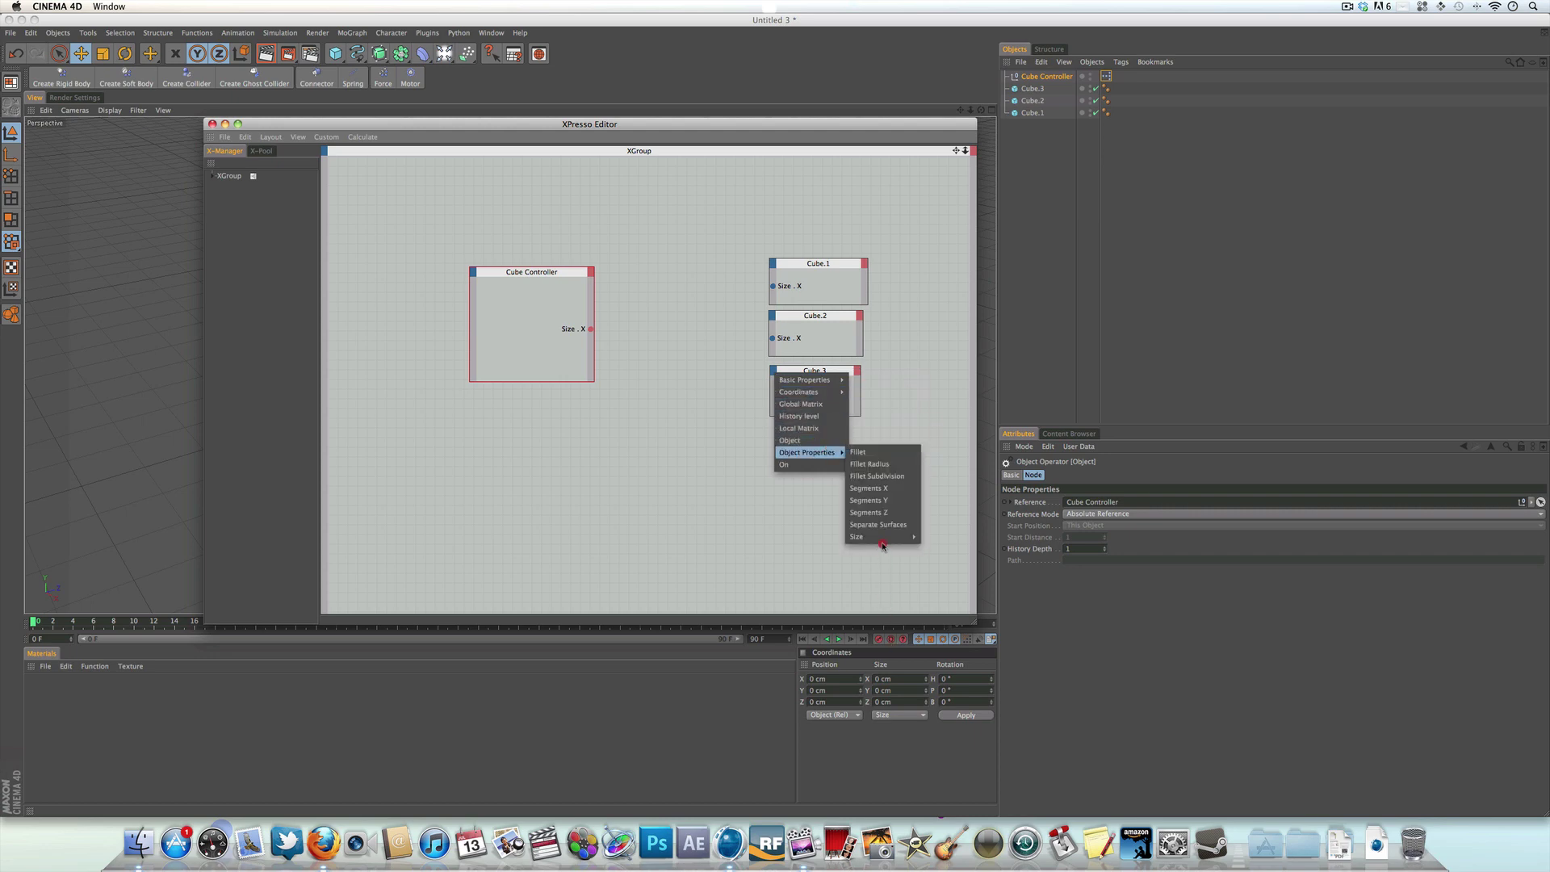
{"action": "mouse_move", "coordinate": [882, 537]}
{"action": "left_click", "coordinate": [930, 548]}
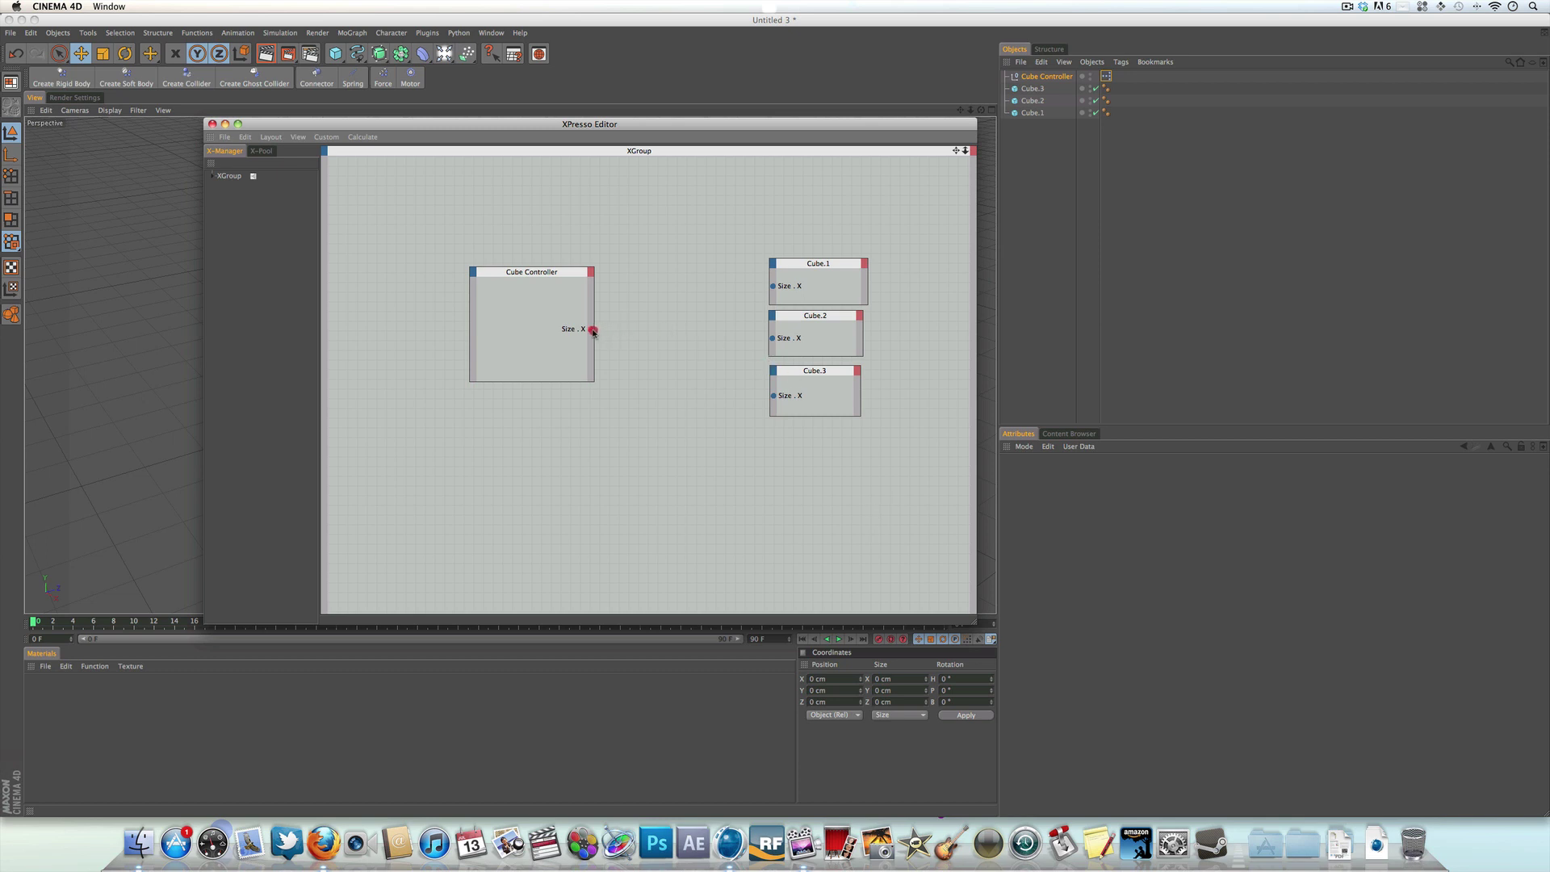
- Wire Cube Controller's Size . X output into the Size . X inputs of Cube.1, Cube.2 and Cube.3, then close the XPresso editor
{"action": "left_click_drag", "start_coordinate": [591, 330], "coordinate": [773, 287]}
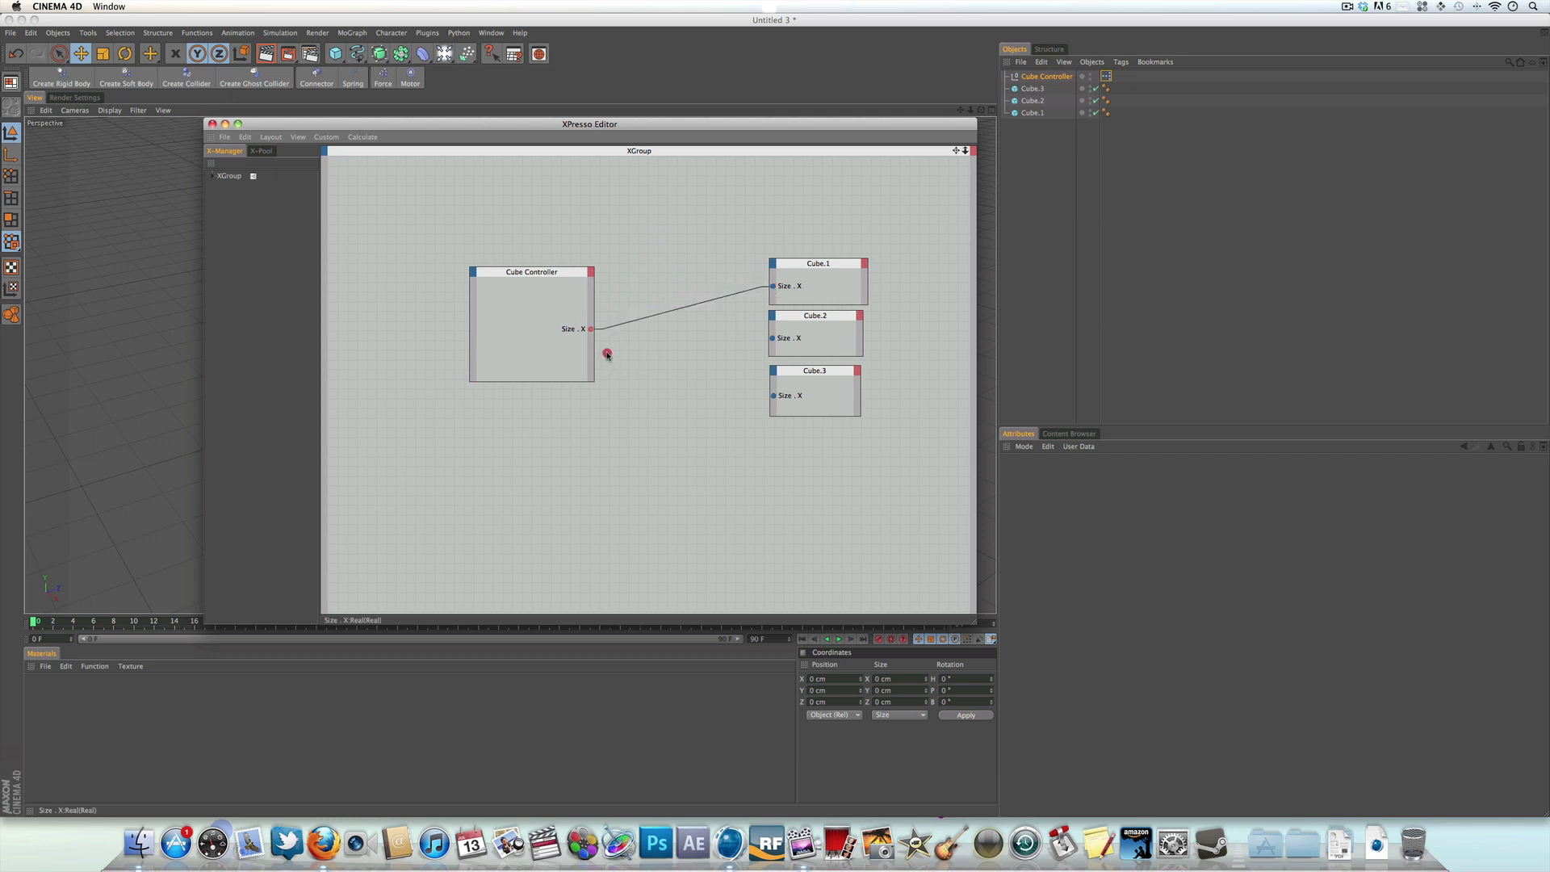
{"action": "left_click_drag", "start_coordinate": [591, 328], "coordinate": [773, 337]}
{"action": "left_click_drag", "start_coordinate": [591, 328], "coordinate": [772, 396]}
{"action": "left_click", "coordinate": [211, 126]}
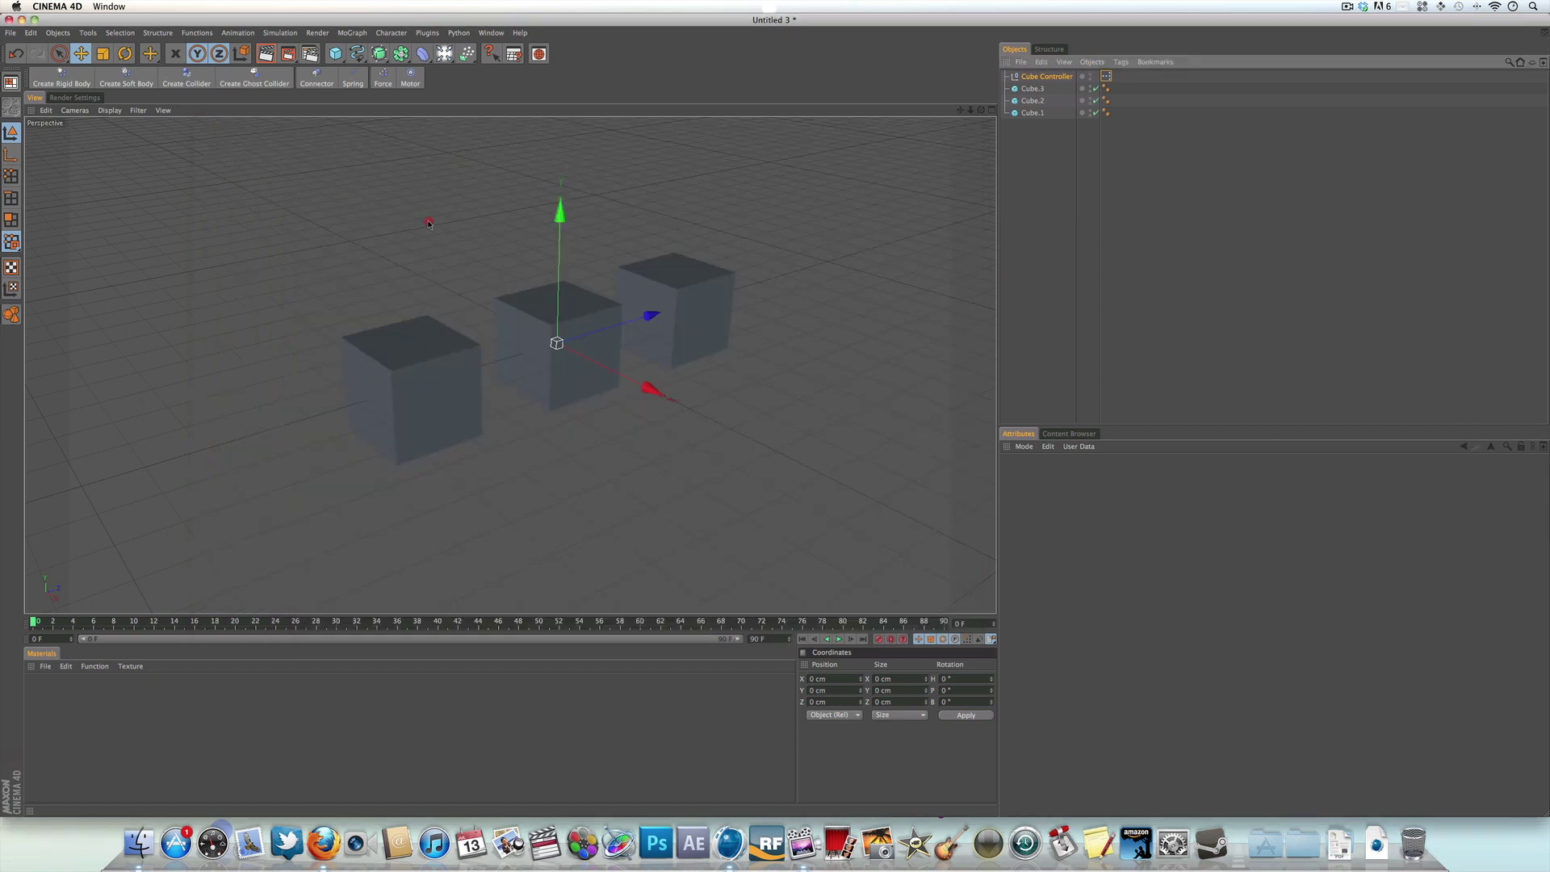
- Drag Cube Controller's Size . X slider to stretch all three cubes, leave it at 200 cm, then open the user data options
{"action": "left_click", "coordinate": [1035, 77]}
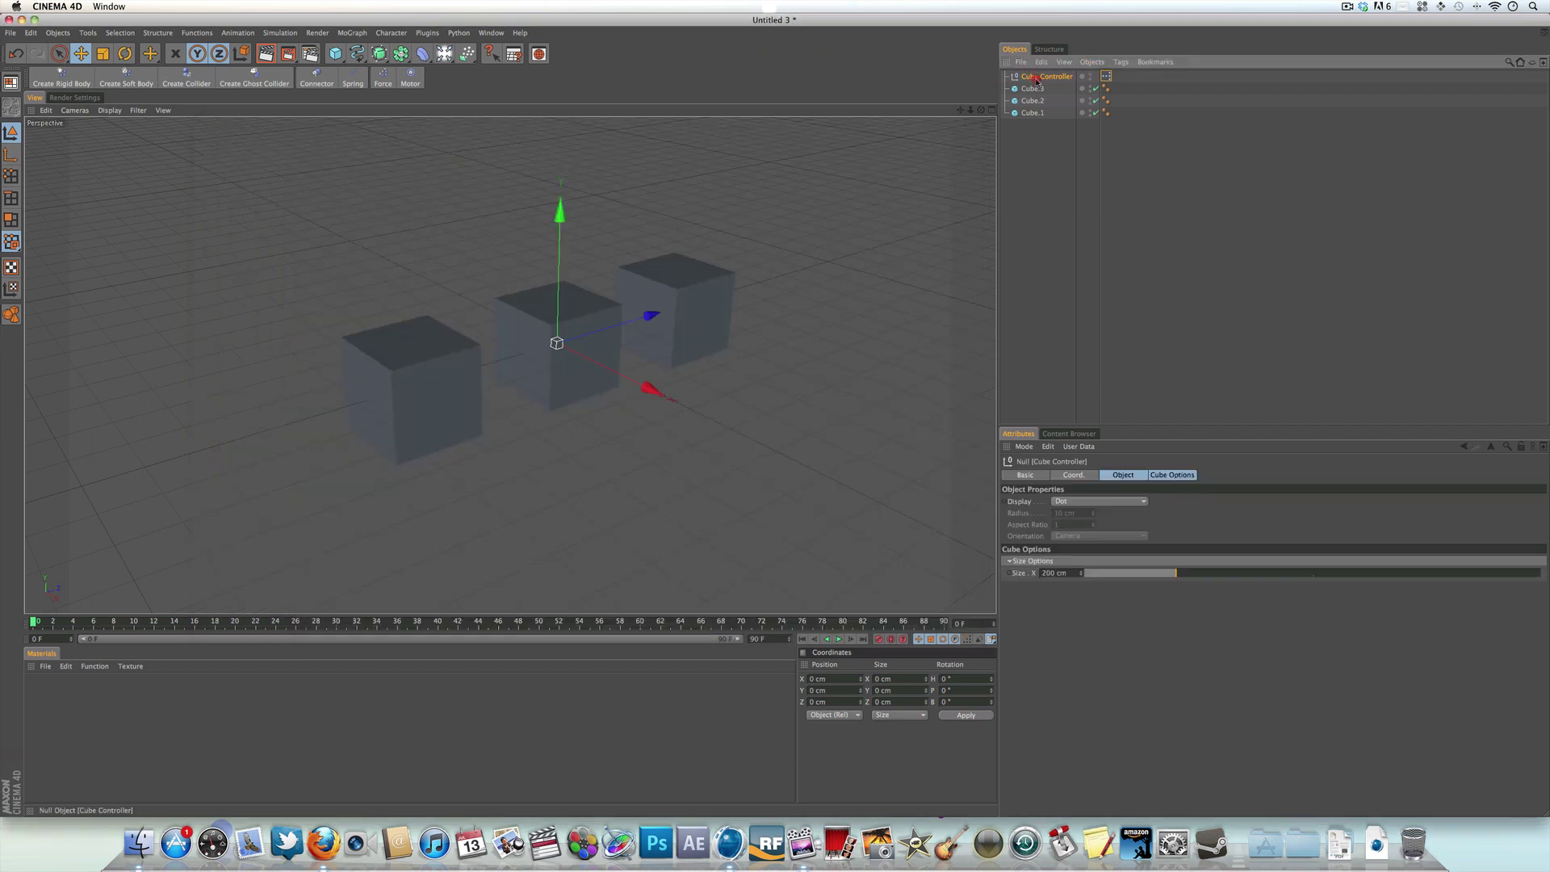
{"action": "left_click_drag", "start_coordinate": [1180, 574], "coordinate": [1180, 636]}
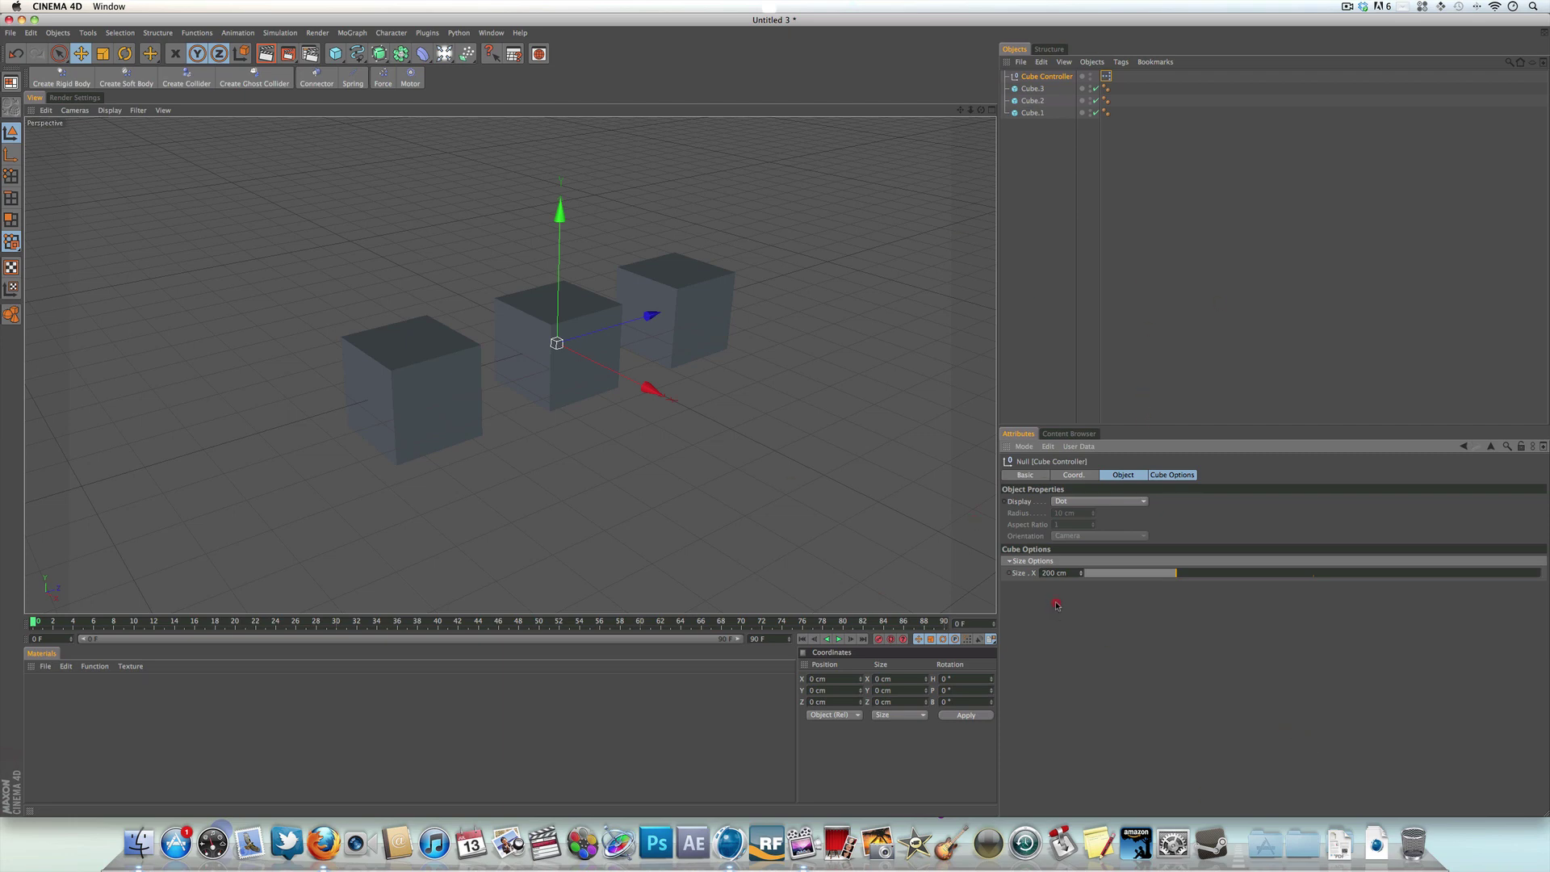
{"action": "left_click", "coordinate": [1030, 576]}
{"action": "left_click", "coordinate": [1062, 446]}
- Add a new user data entry named 'Size . Y' under the Size Options group
{"action": "left_click", "coordinate": [1083, 476]}
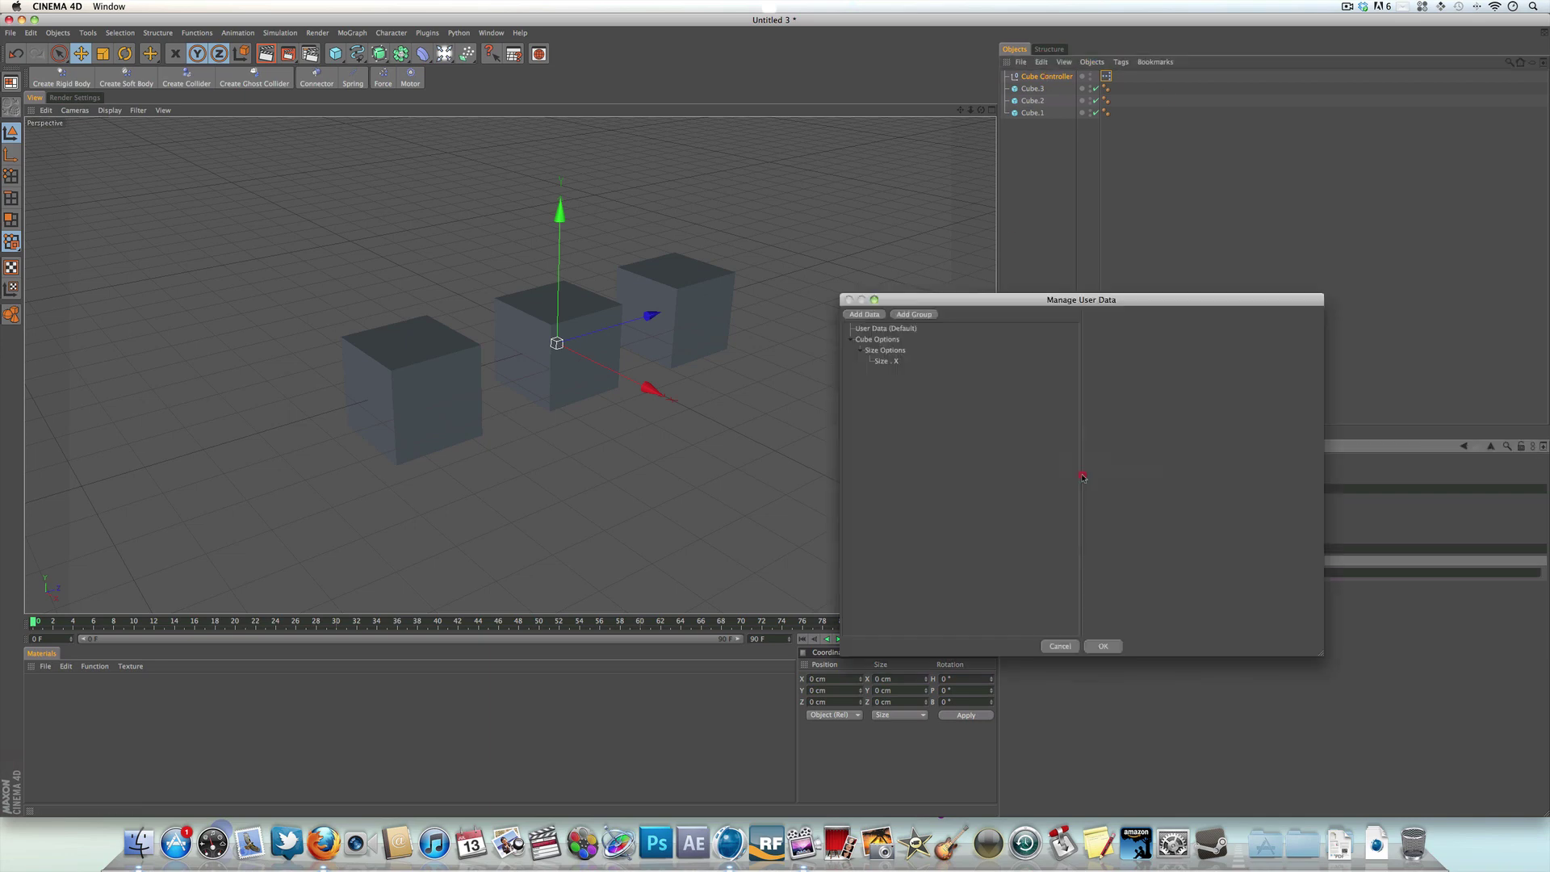
{"action": "left_click", "coordinate": [895, 351]}
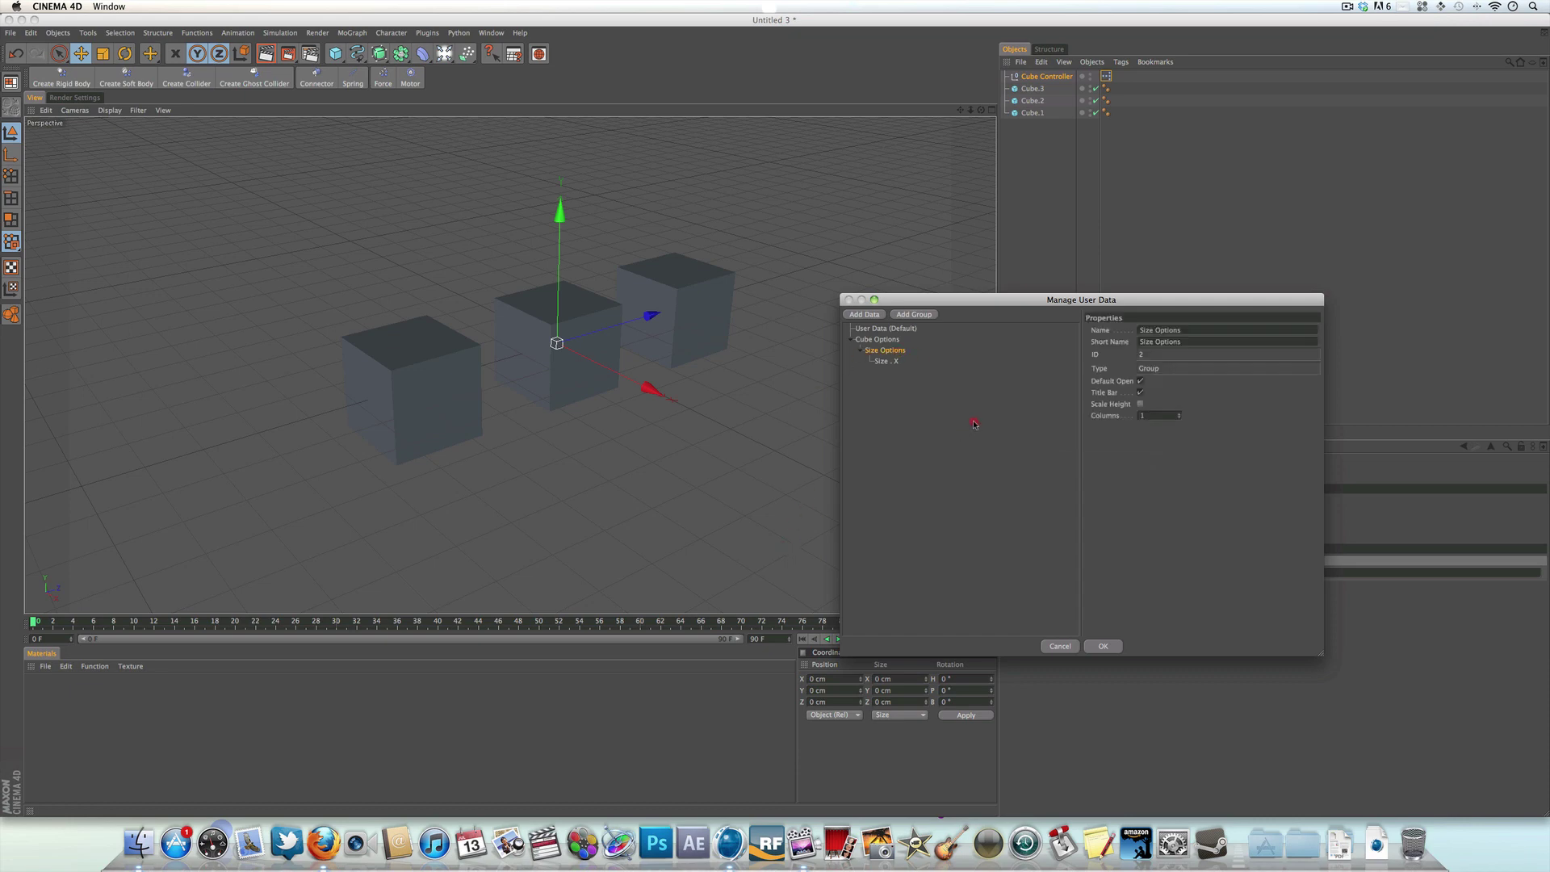
{"action": "left_click", "coordinate": [864, 315]}
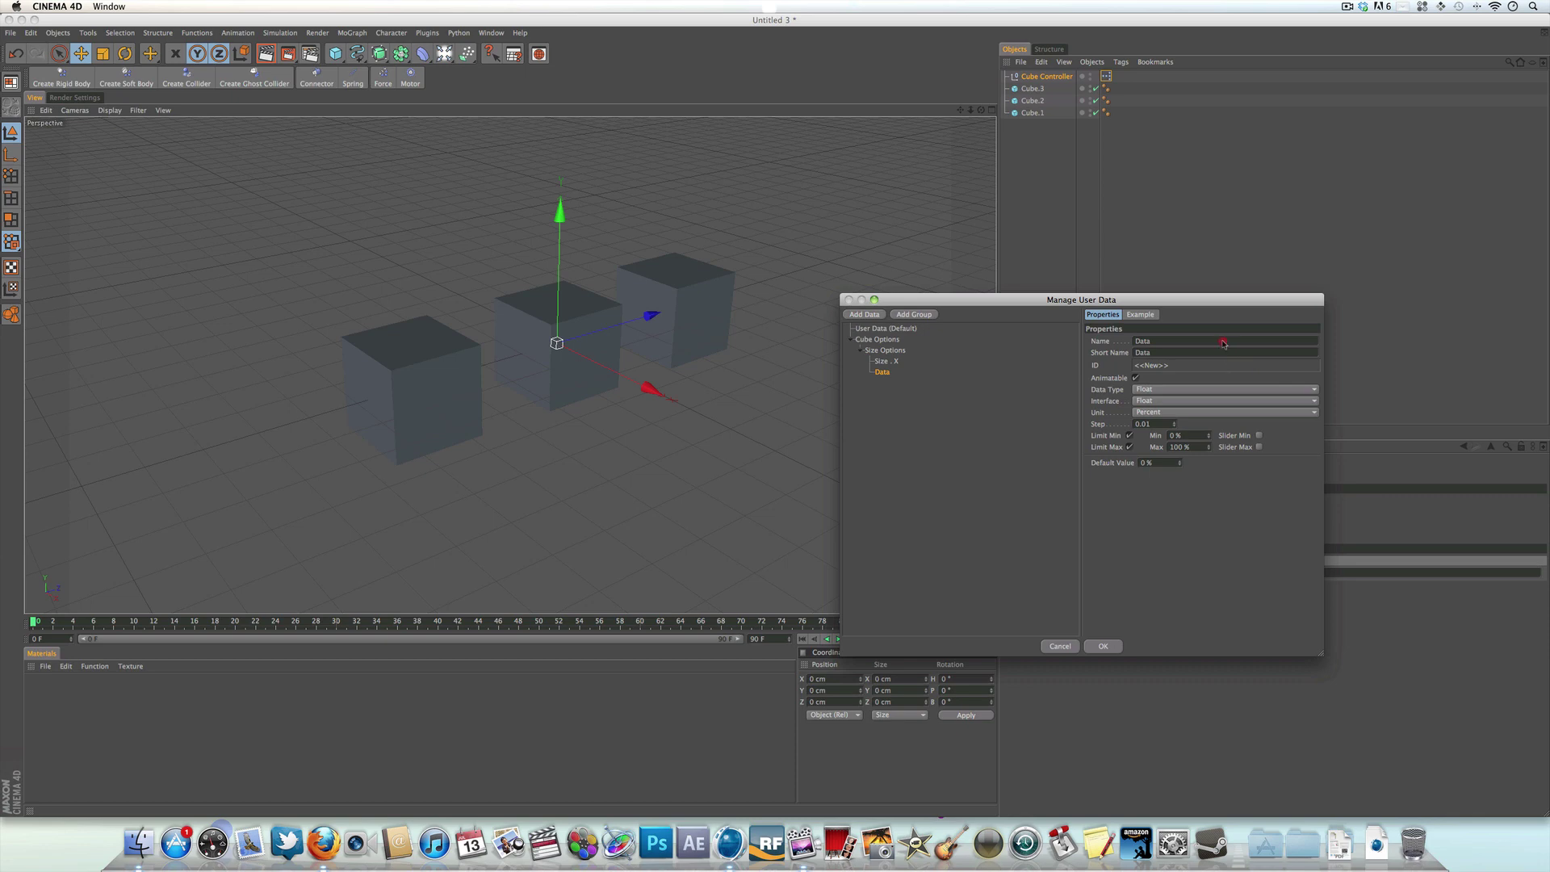
{"action": "double_click", "coordinate": [1226, 341]}
{"action": "type", "text": "S"}
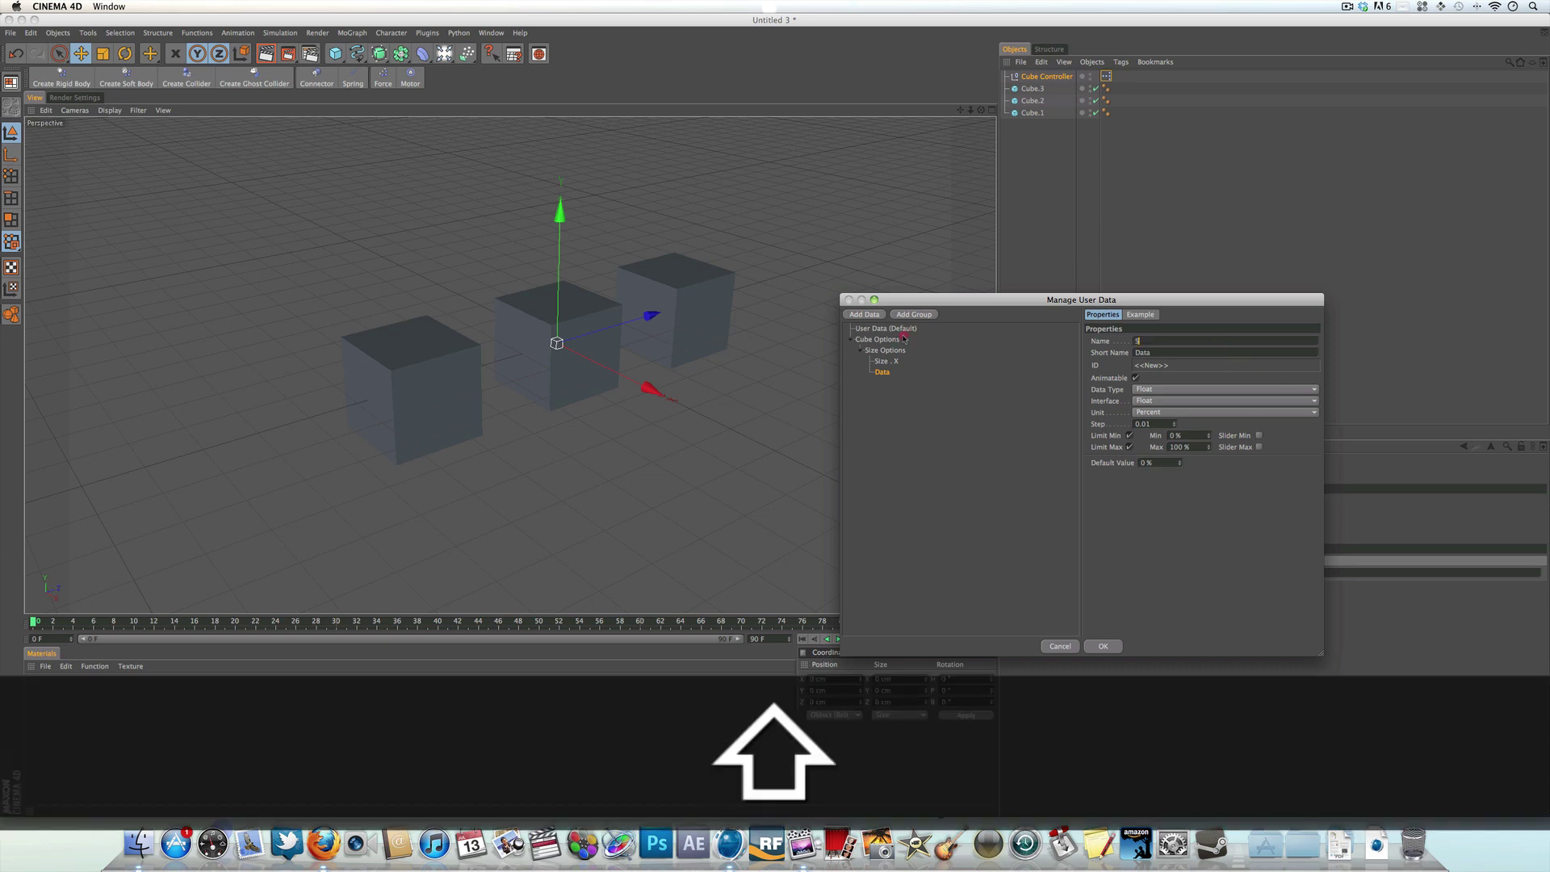
{"action": "type", "text": "ize . Y"}
{"action": "key", "text": "shift+BackSpace"}
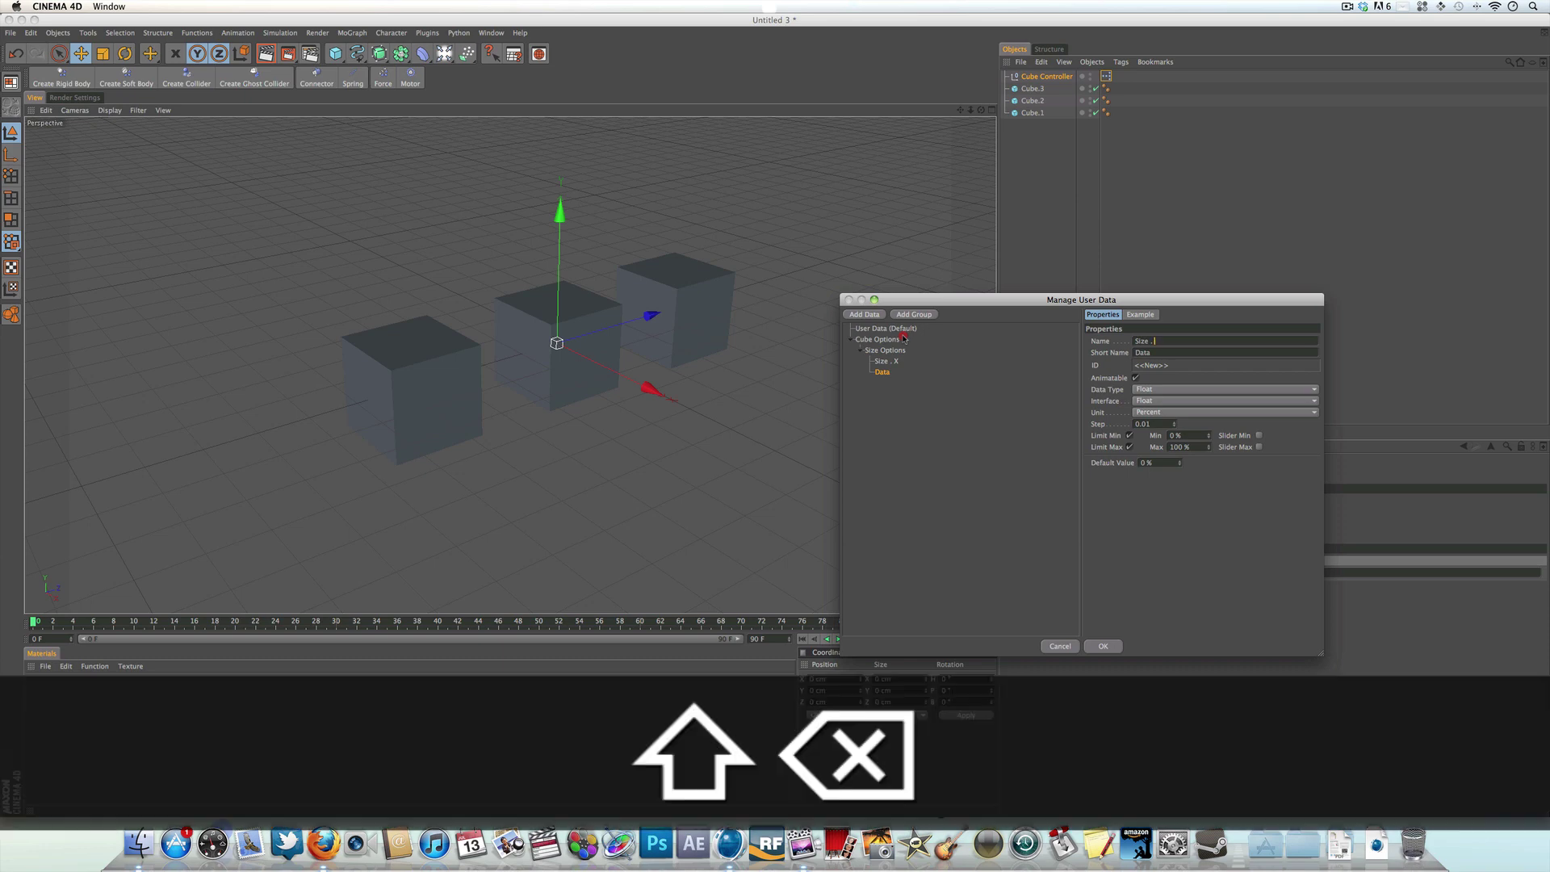
{"action": "type", "text": "Y"}
{"action": "key", "text": "Return"}
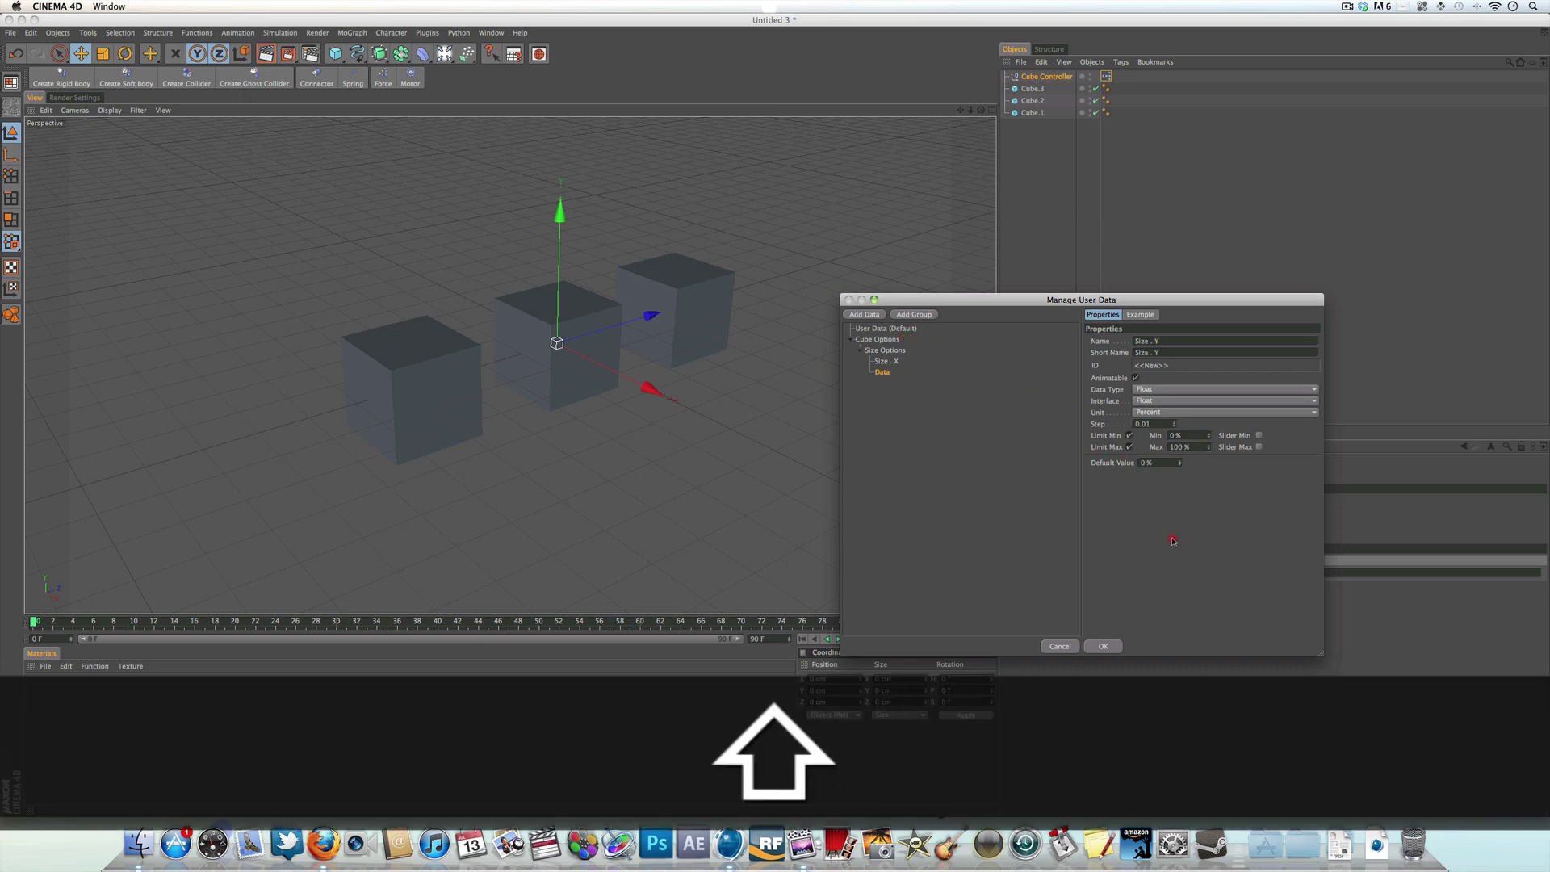
- Make Size . Y a float slider measured in meters
{"action": "left_click", "coordinate": [1184, 402]}
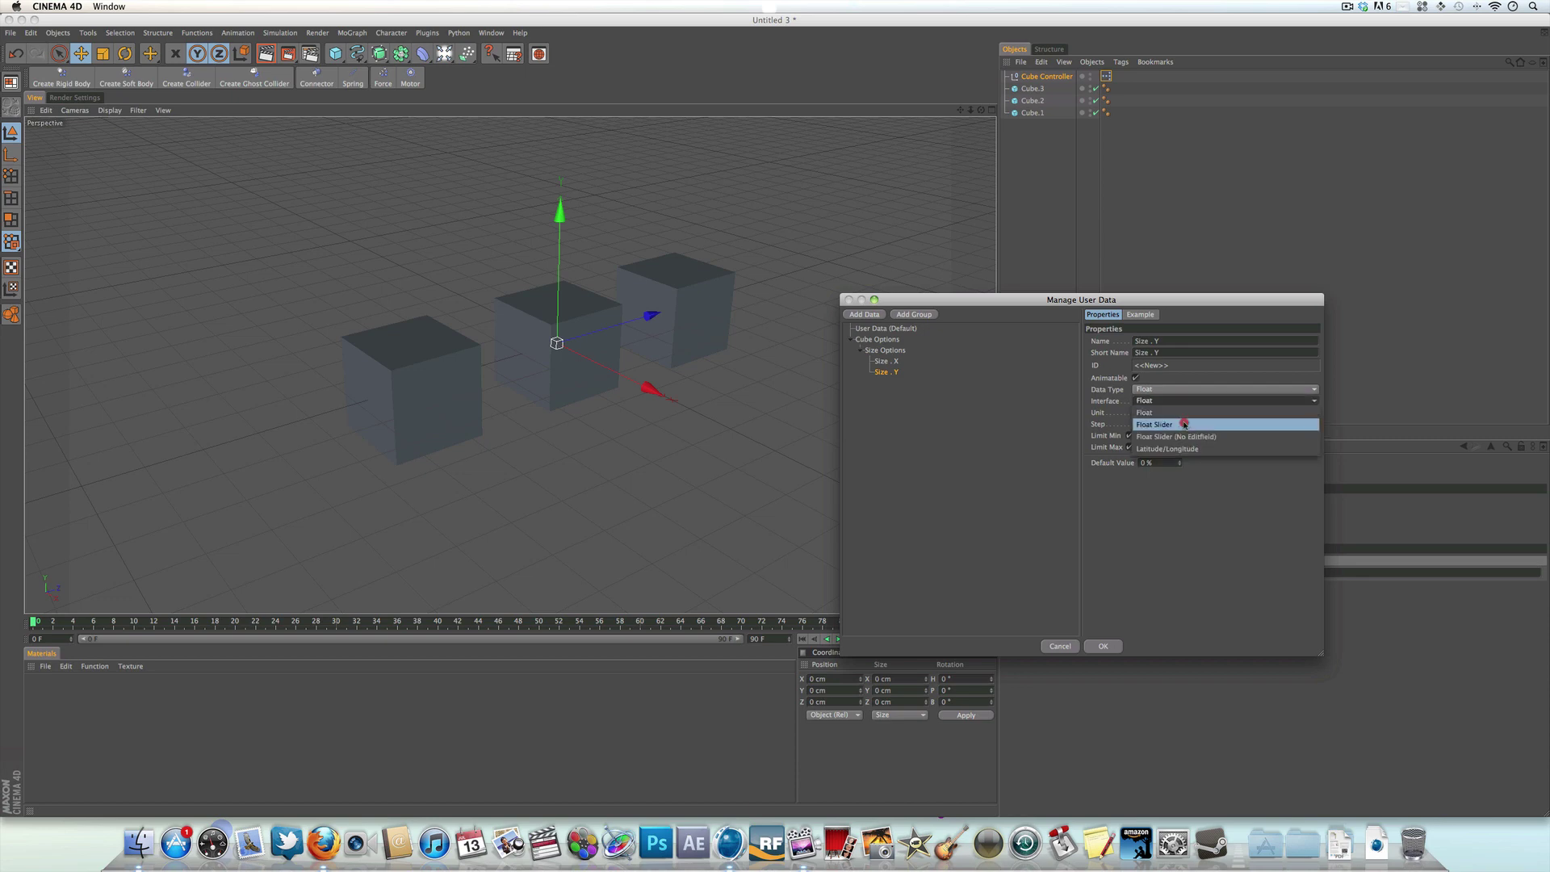
{"action": "left_click", "coordinate": [1184, 424]}
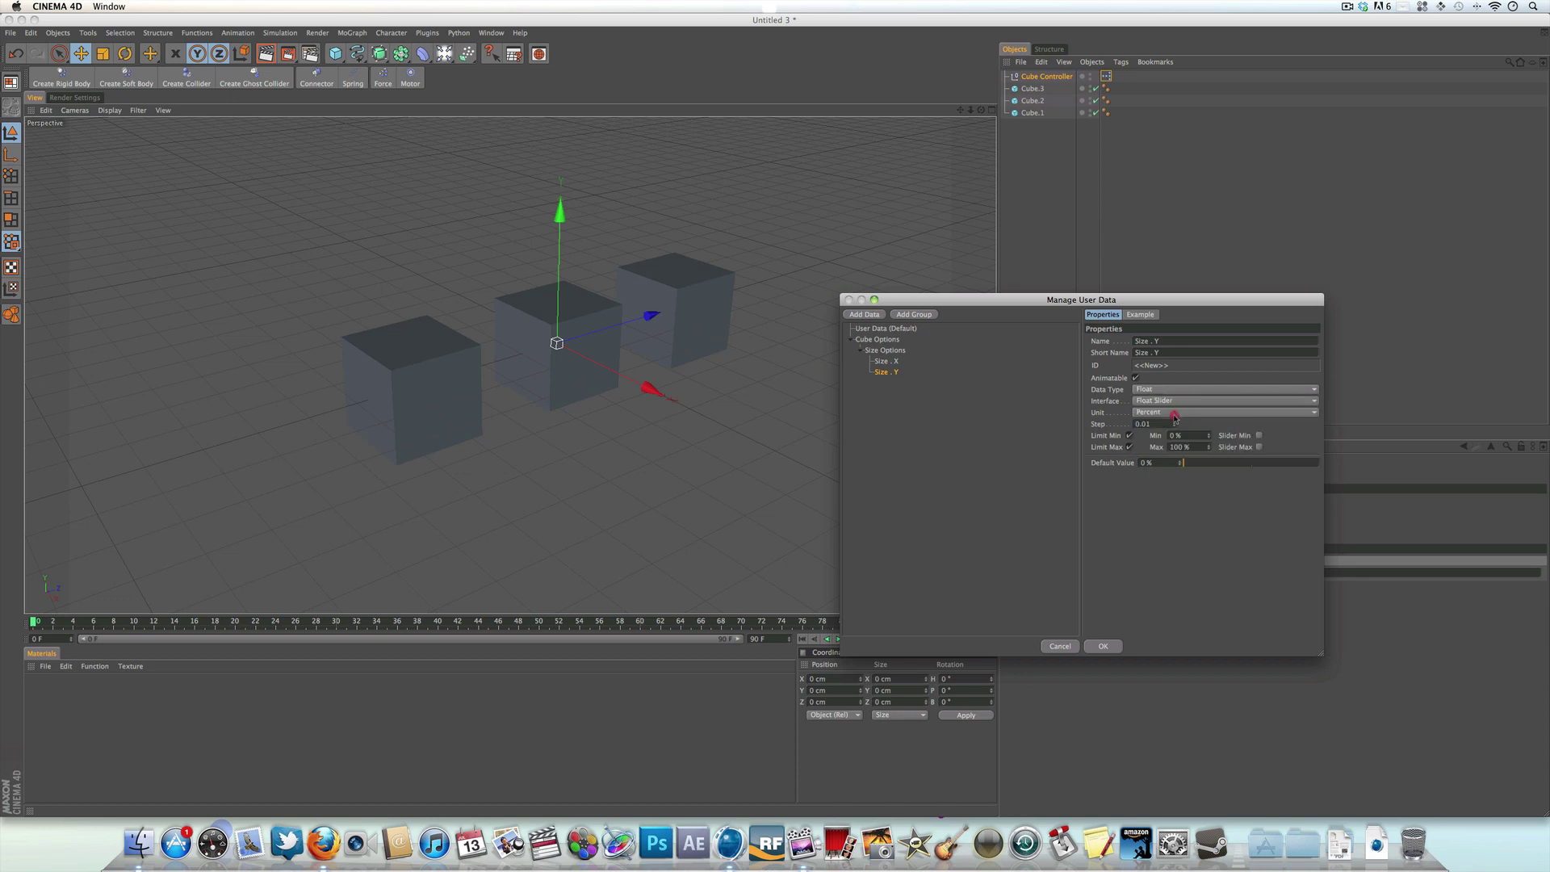
{"action": "left_click", "coordinate": [1175, 413]}
{"action": "left_click", "coordinate": [1139, 454]}
{"action": "left_click_drag", "start_coordinate": [1079, 450], "coordinate": [964, 454]}
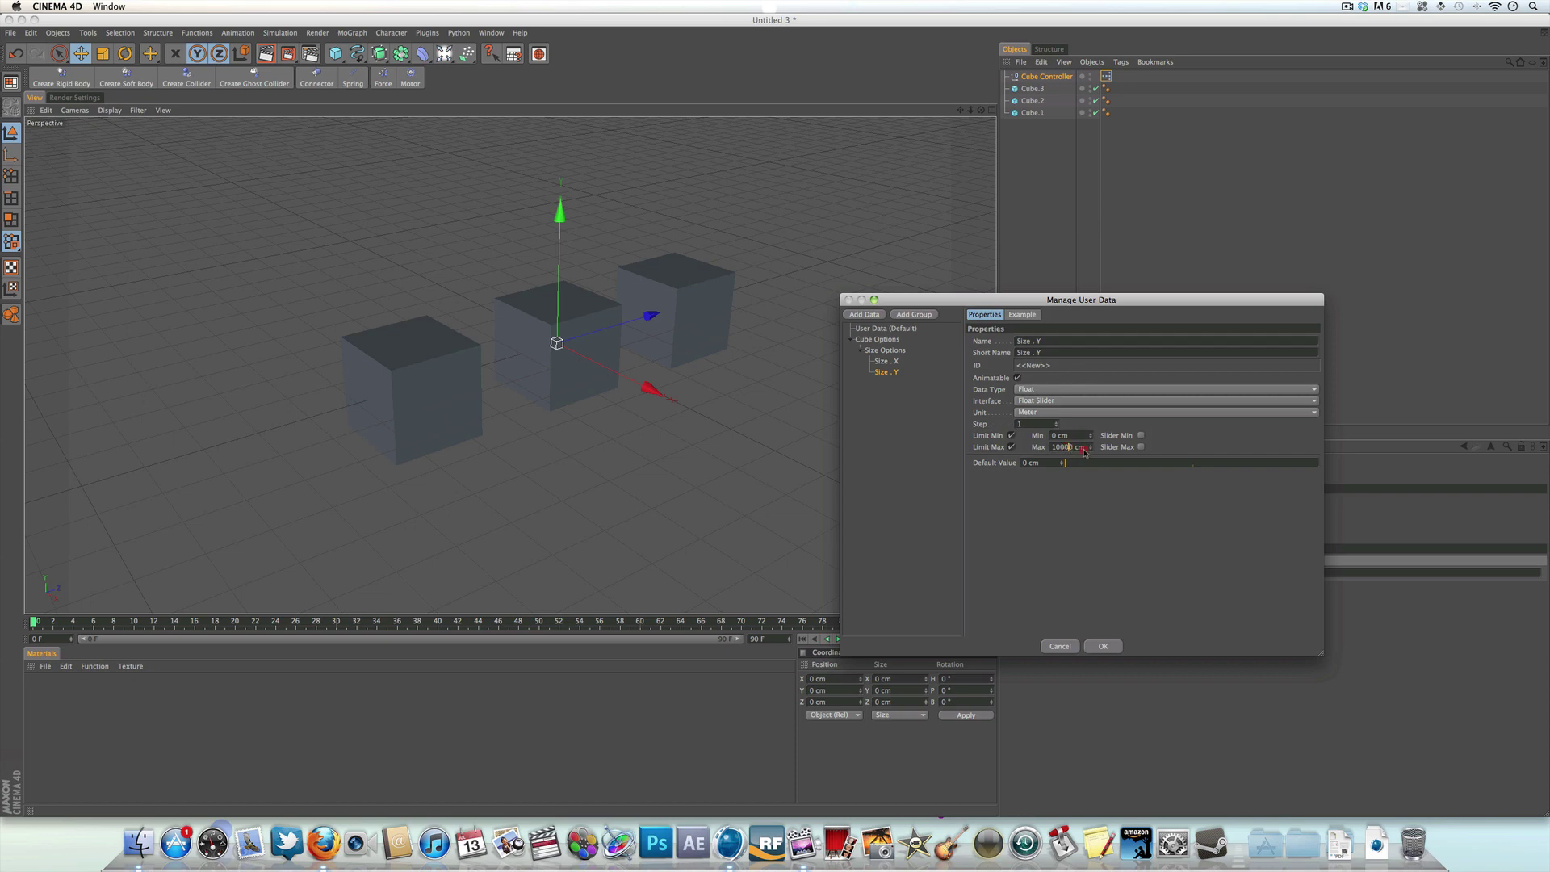
- Enable a slider maximum for Size . Y, set its default value to 200 cm, and confirm
{"action": "left_click", "coordinate": [1141, 446]}
{"action": "left_click", "coordinate": [1191, 448]}
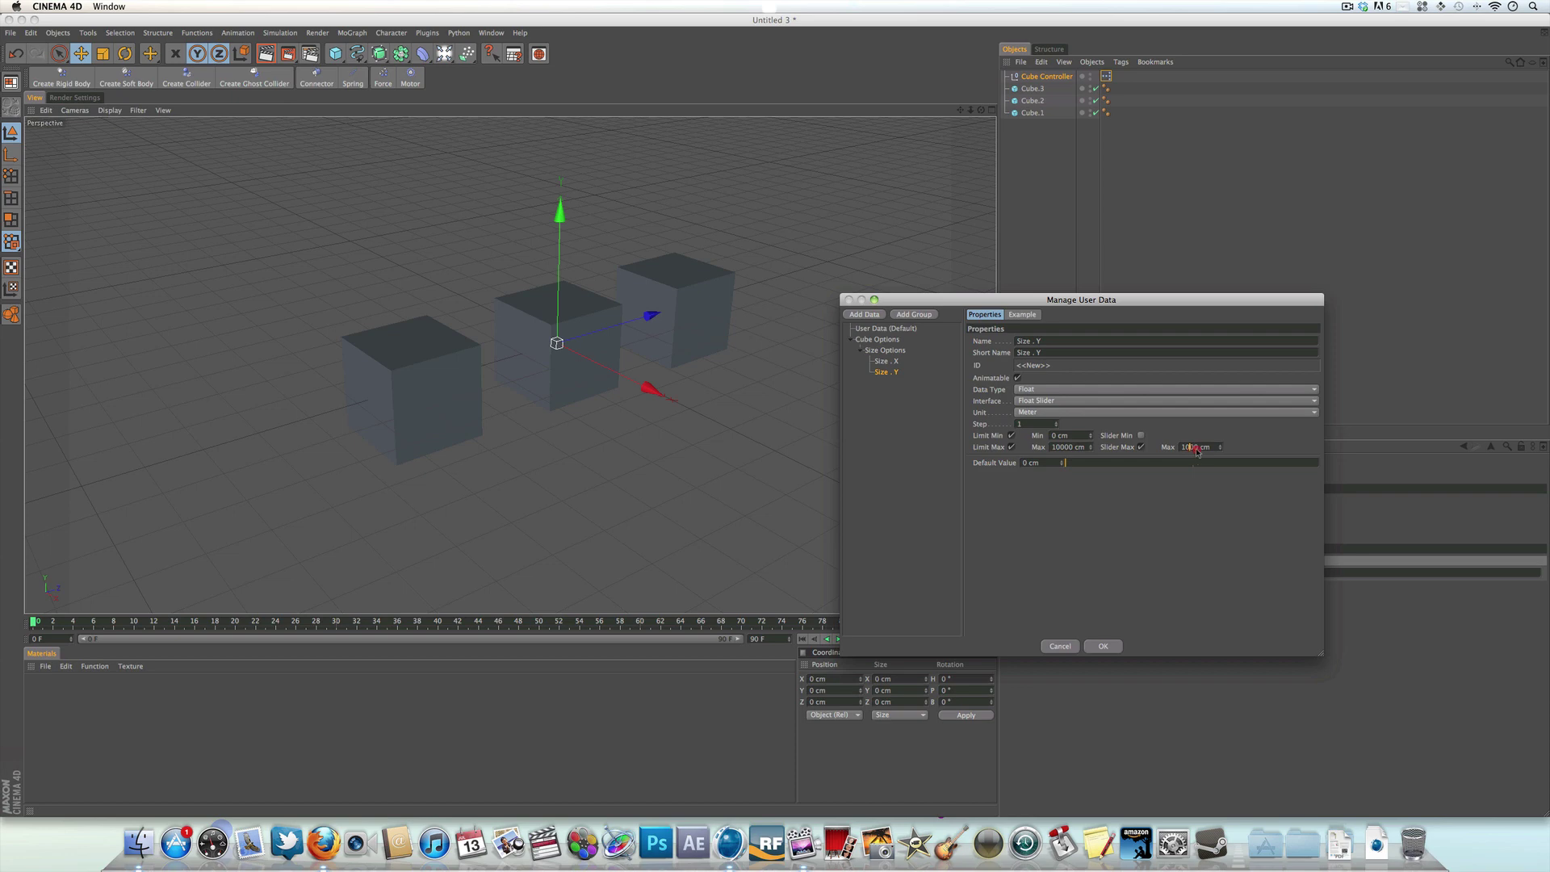
{"action": "left_click", "coordinate": [1049, 467]}
{"action": "type", "text": "200"}
{"action": "key", "text": "Return"}
{"action": "left_click", "coordinate": [1113, 647]}
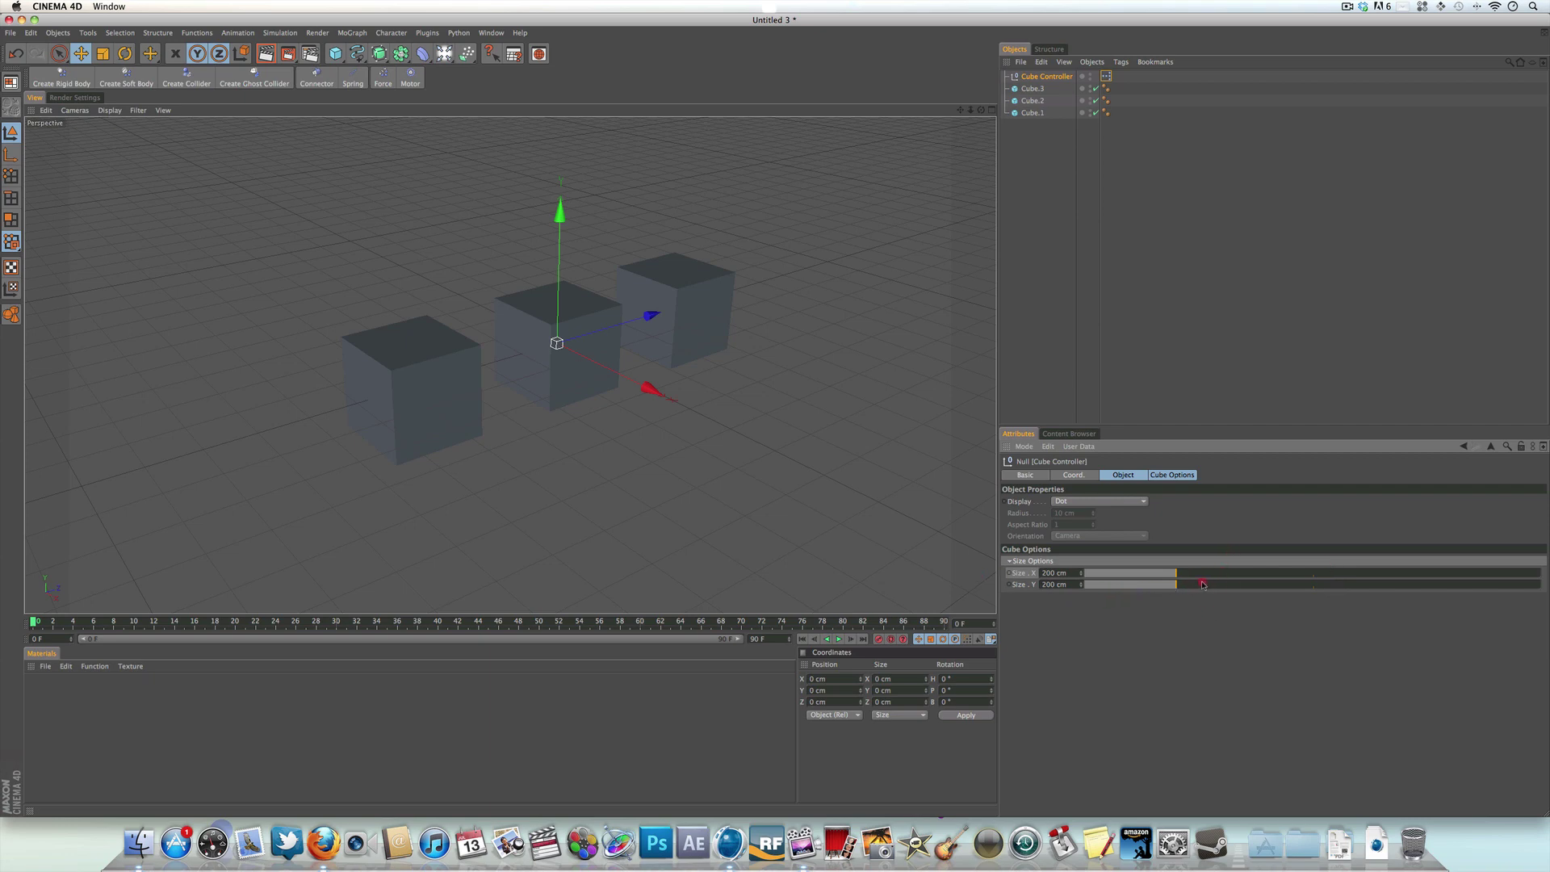
- Test the new Size Y slider on Cube Controller, then deselect the controller
{"action": "left_click", "coordinate": [1174, 584]}
{"action": "left_click_drag", "start_coordinate": [1181, 616], "coordinate": [1175, 612]}
{"action": "left_click", "coordinate": [1053, 170]}
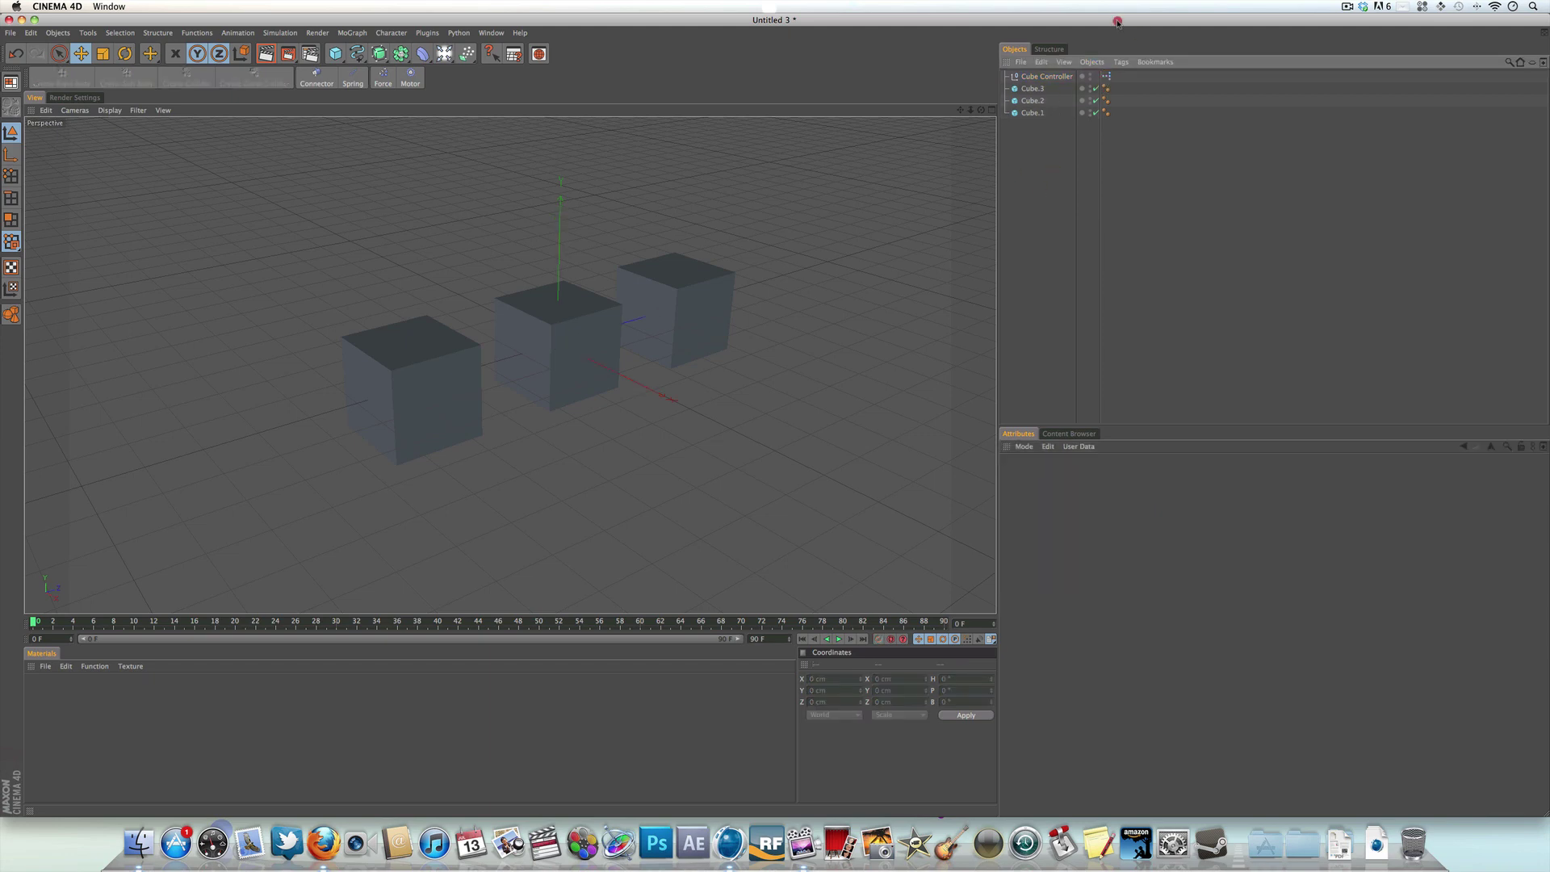
- In Cube Controller's XPresso graph, expose Cube Options > Size Options > Size . Y as a controller output
{"action": "double_click", "coordinate": [1109, 77]}
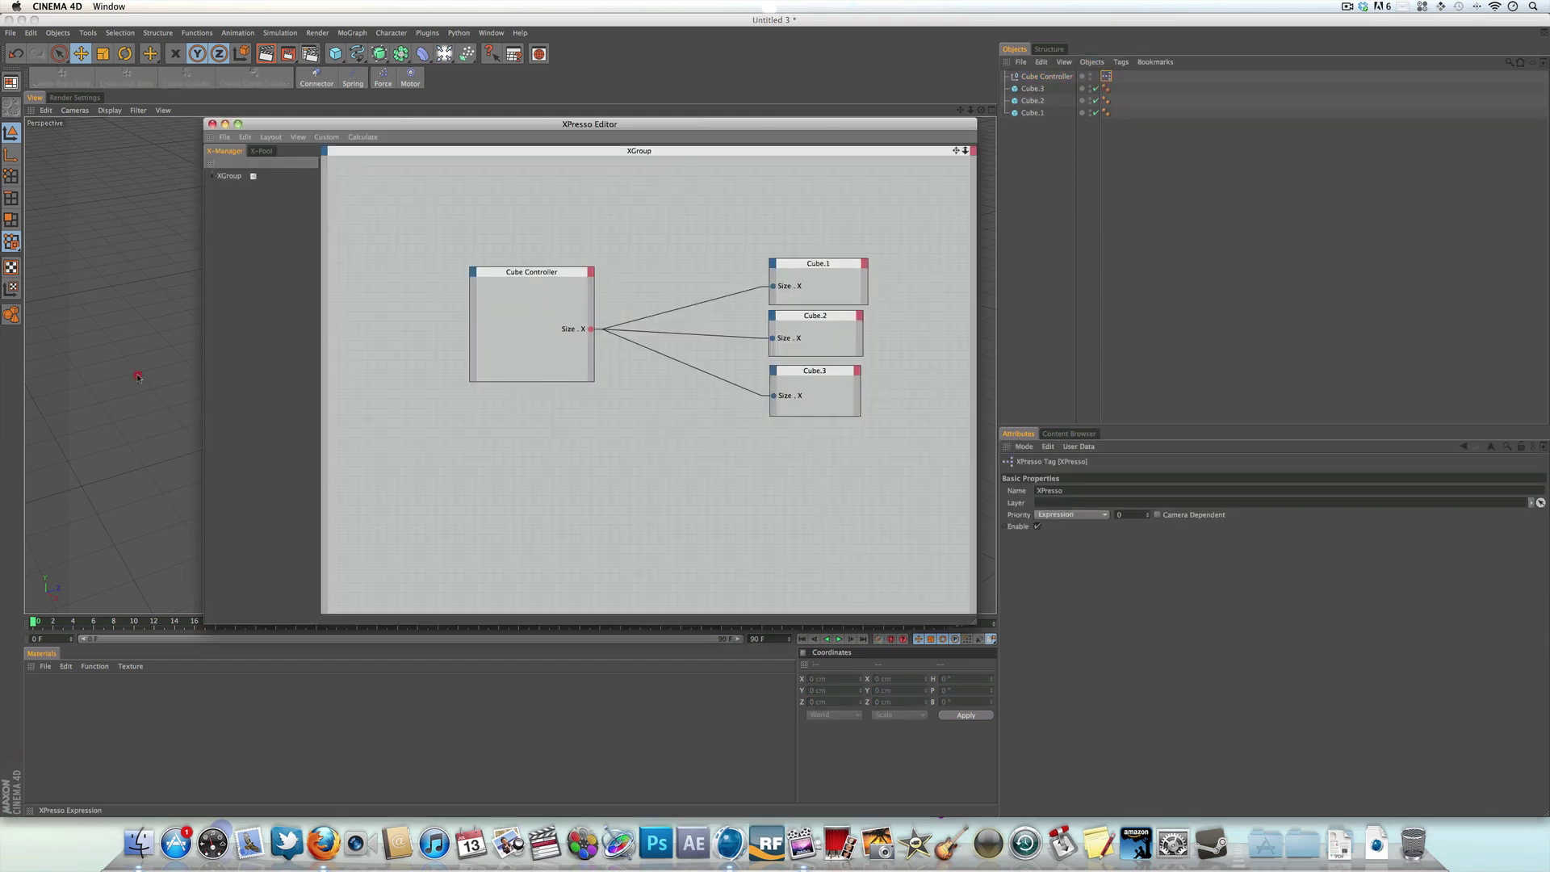
{"action": "left_click", "coordinate": [536, 246]}
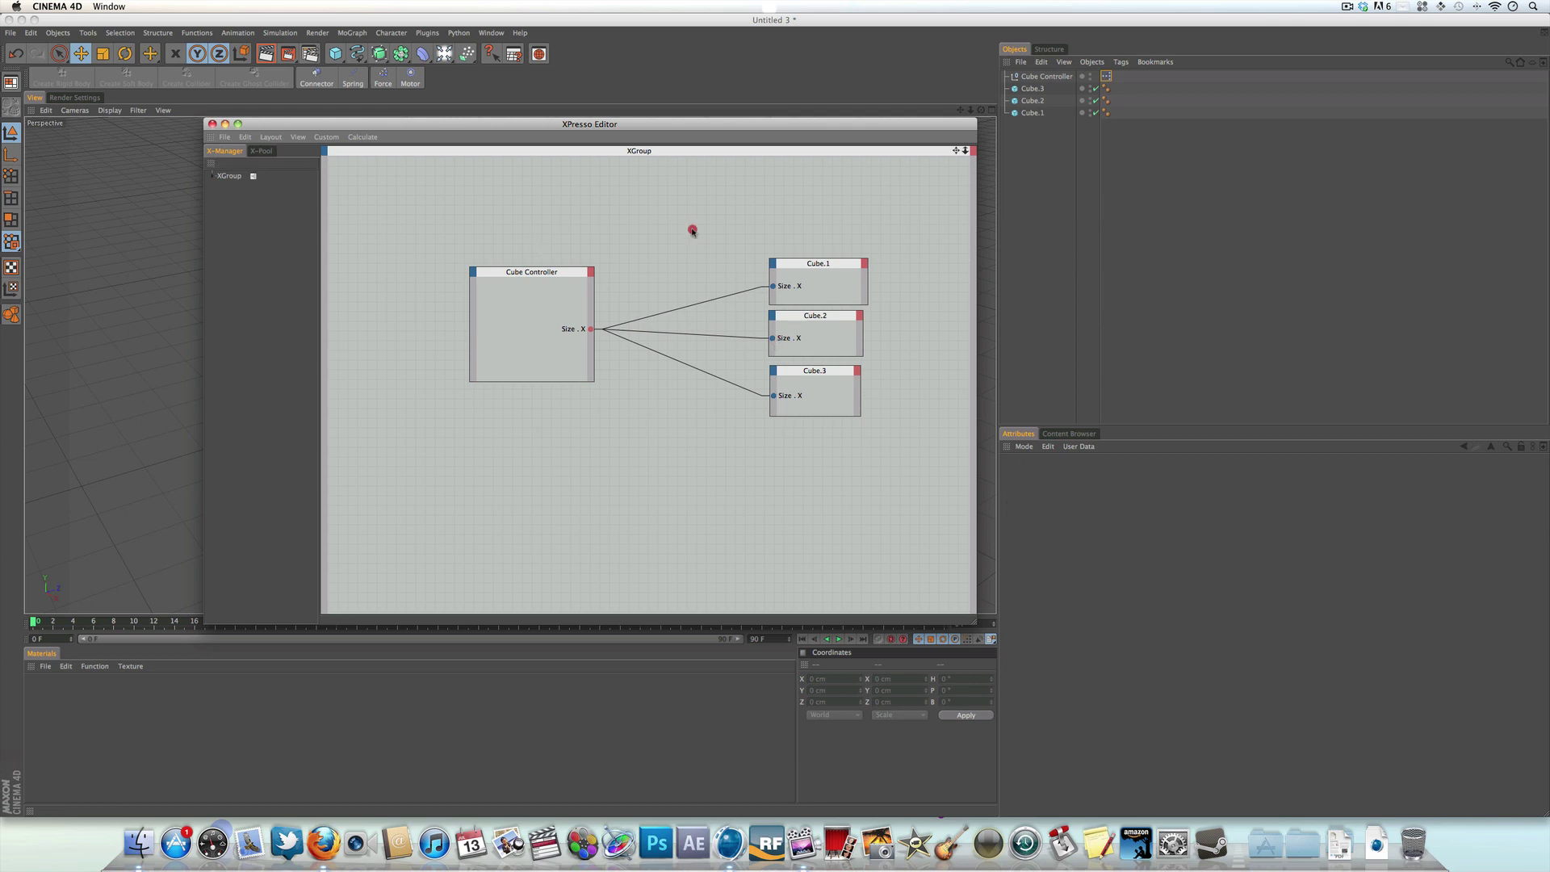
{"action": "left_click", "coordinate": [592, 276]}
{"action": "mouse_move", "coordinate": [626, 304]}
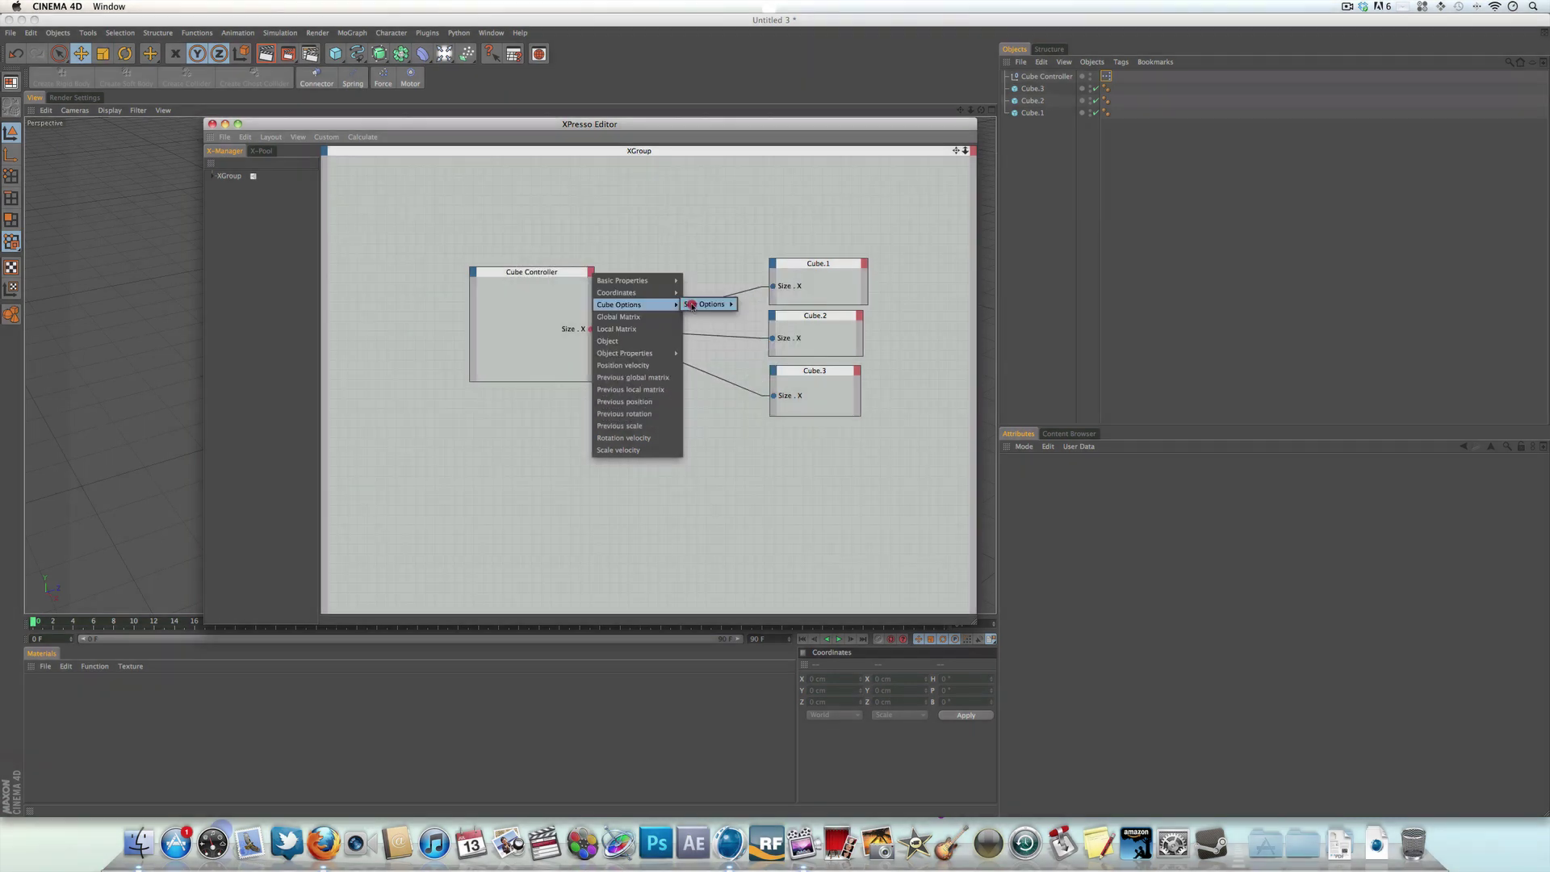
{"action": "mouse_move", "coordinate": [699, 312]}
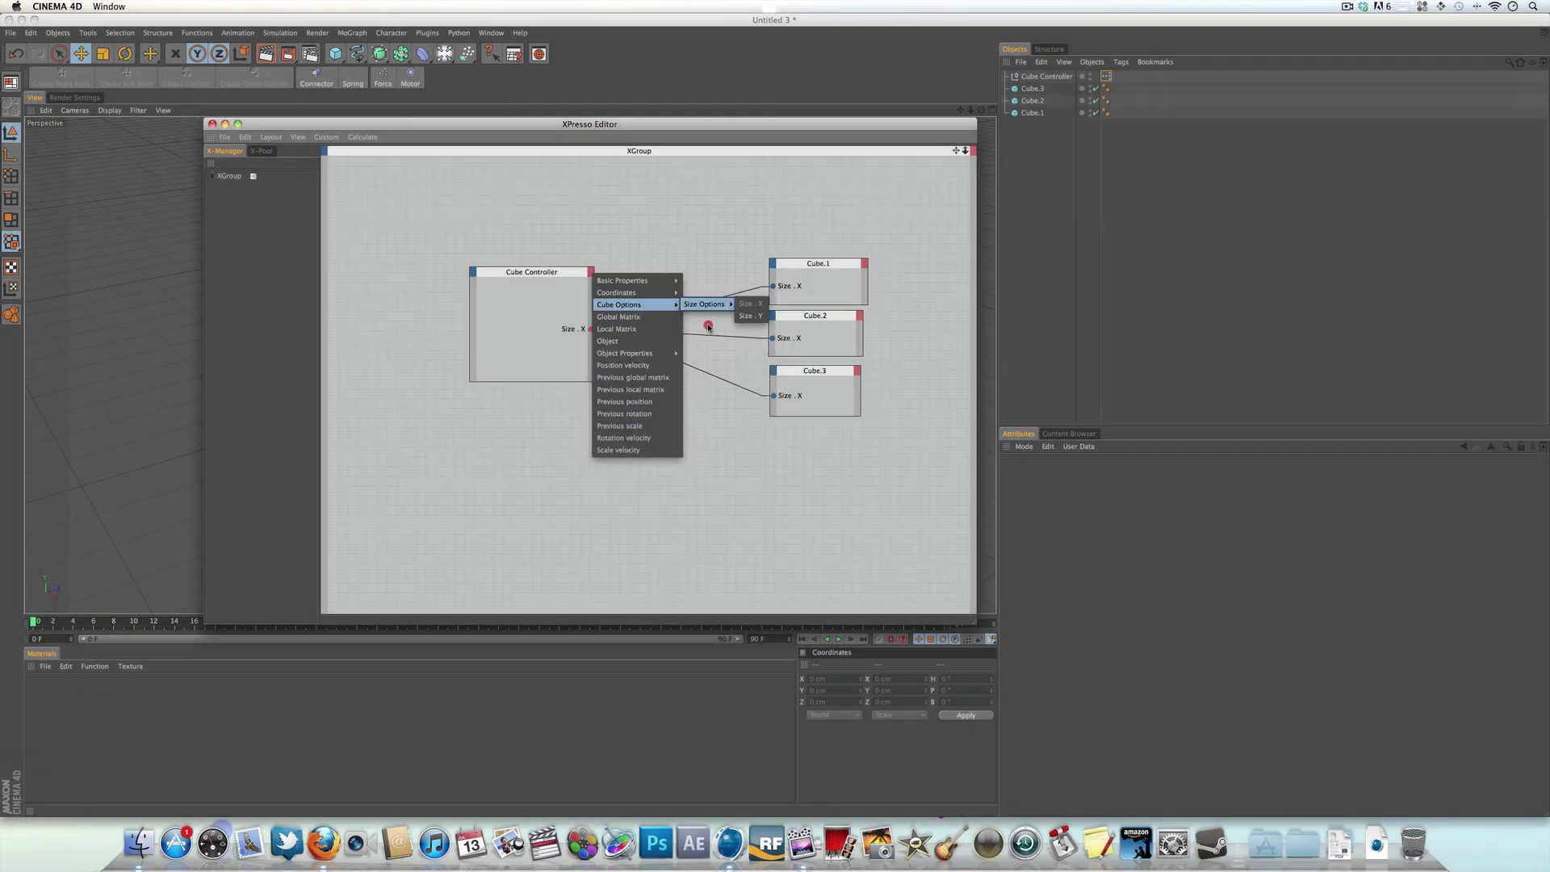
{"action": "left_click", "coordinate": [733, 305]}
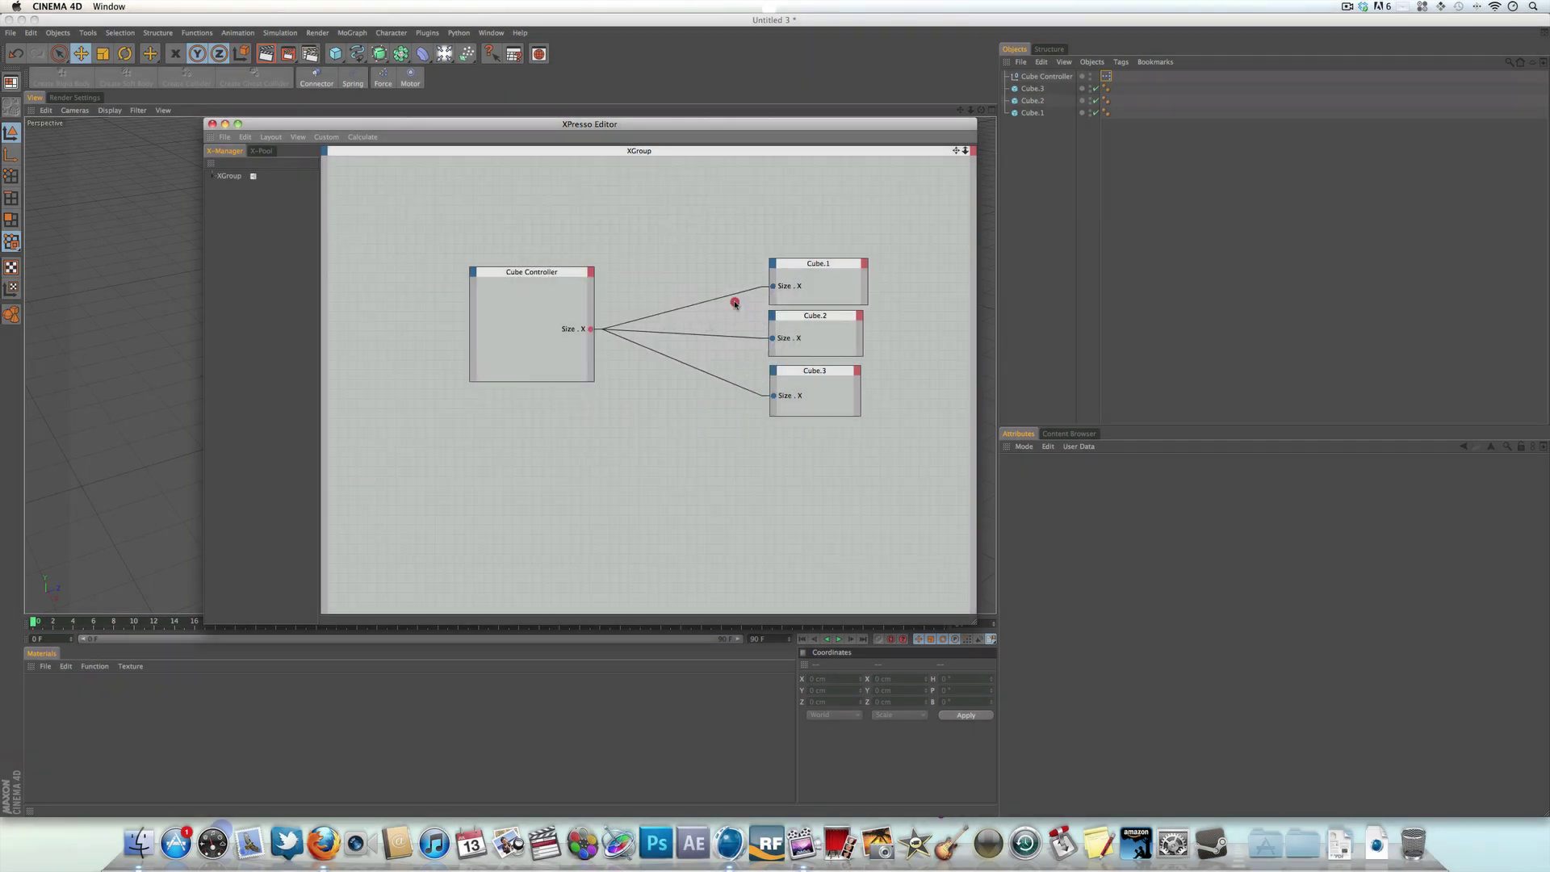
{"action": "left_click", "coordinate": [591, 272]}
{"action": "mouse_move", "coordinate": [635, 307]}
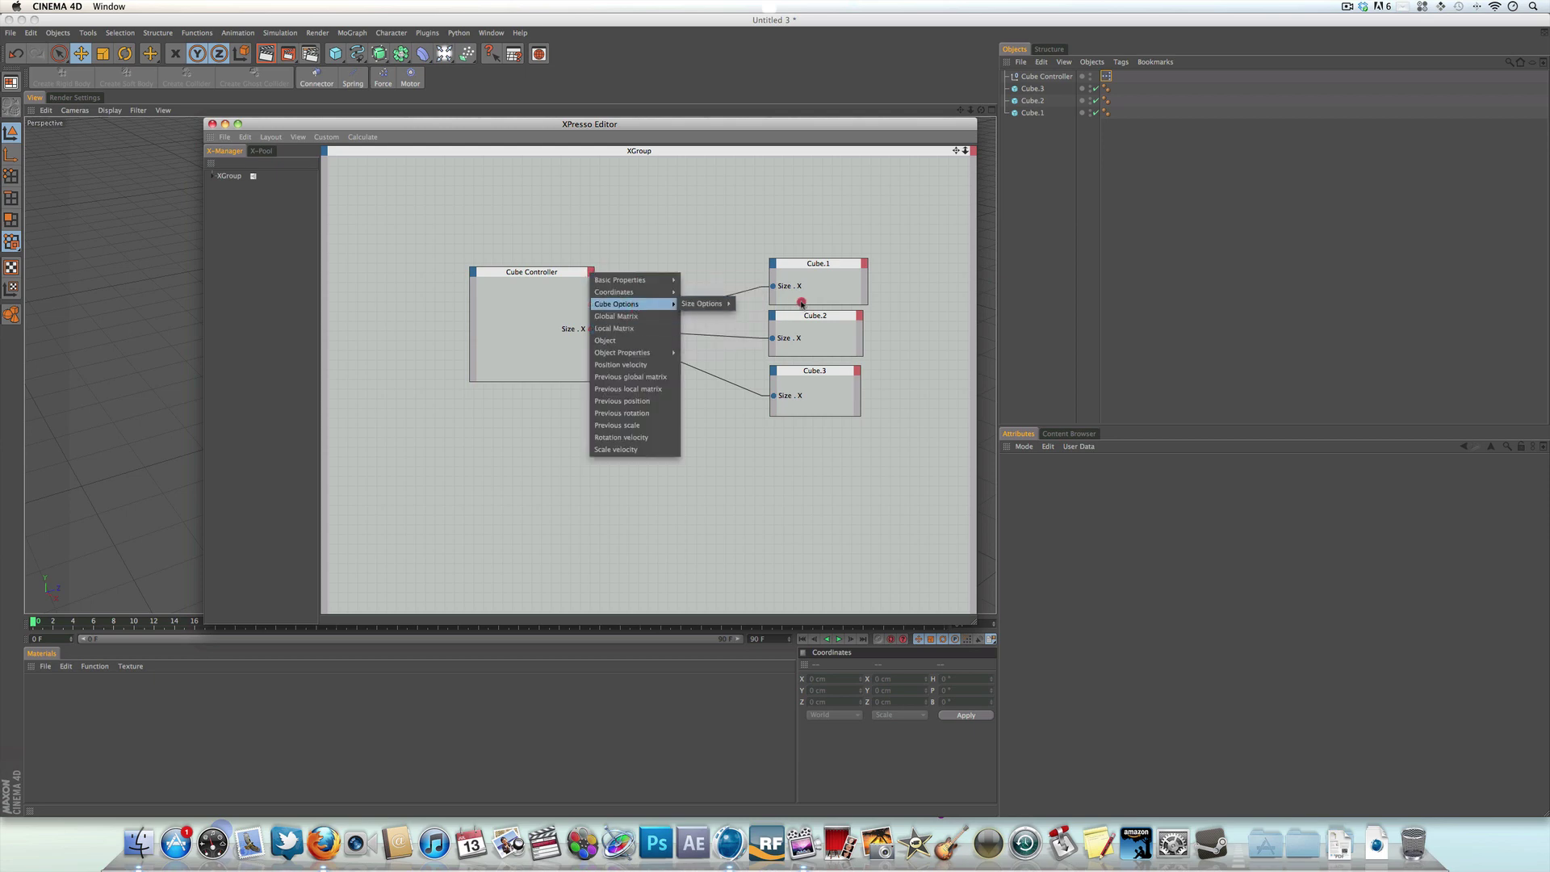
{"action": "mouse_move", "coordinate": [700, 304]}
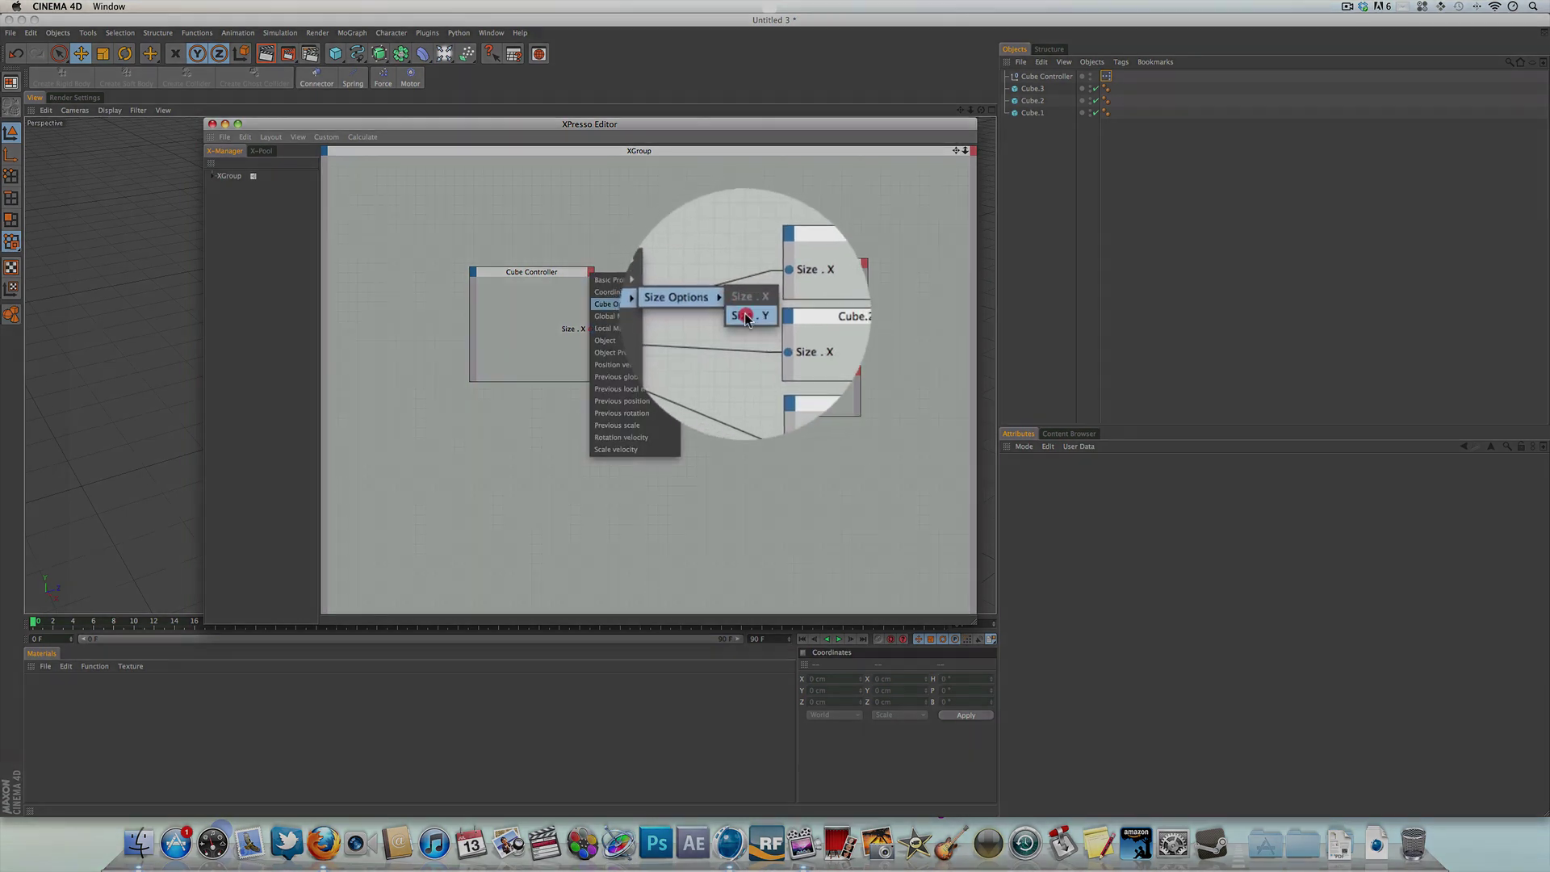
{"action": "left_click", "coordinate": [745, 318]}
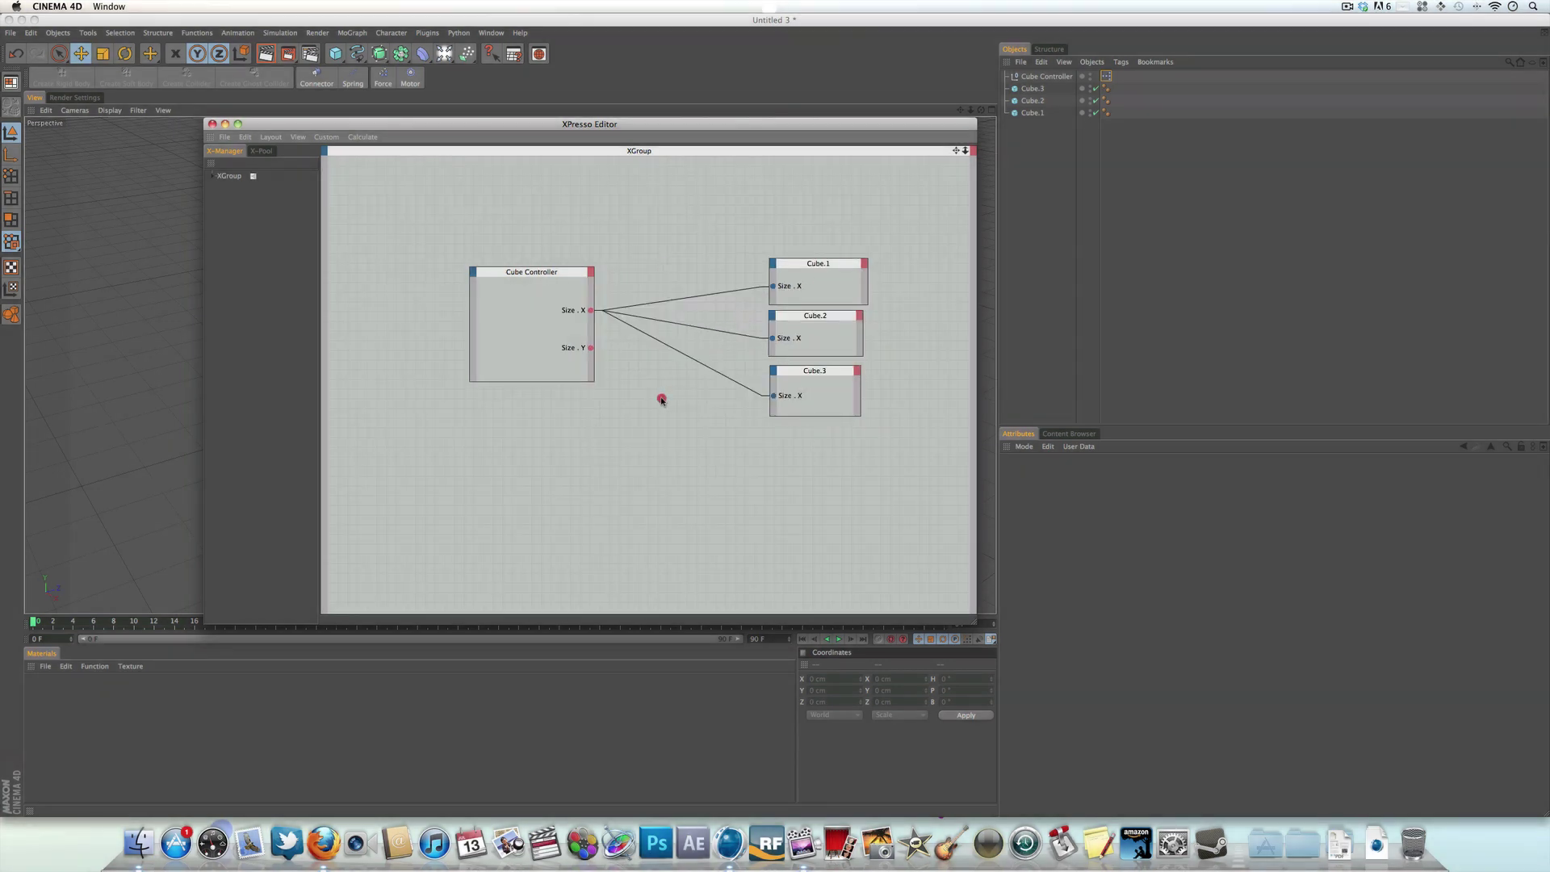
- Add an Object Properties > Size > Size . Y input port to the Cube.1 node
{"action": "left_click", "coordinate": [773, 268]}
{"action": "mouse_move", "coordinate": [824, 346]}
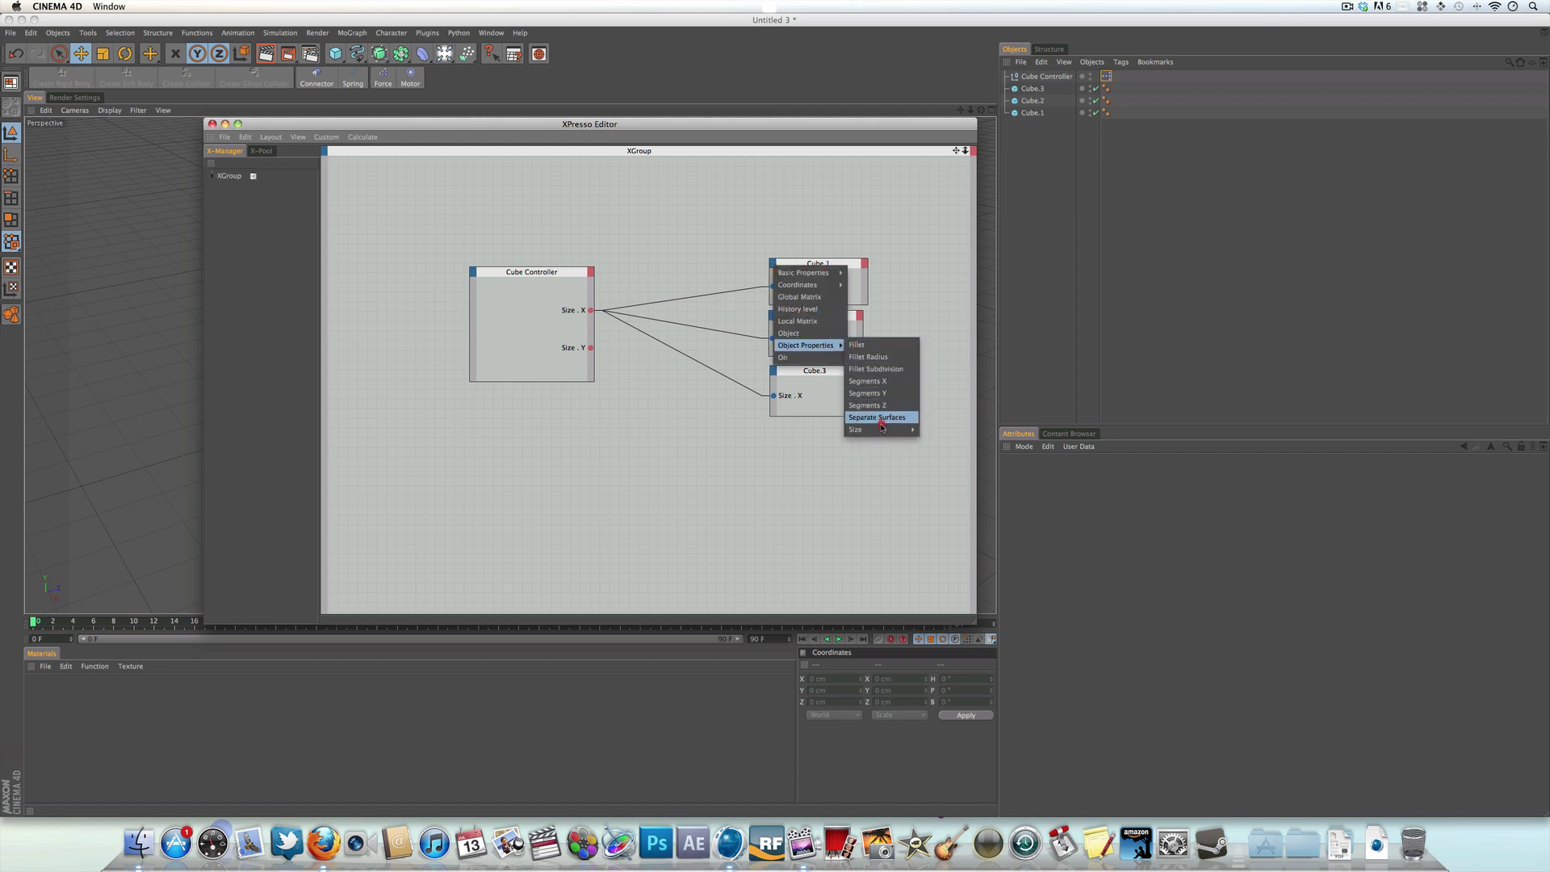
{"action": "mouse_move", "coordinate": [884, 430]}
{"action": "left_click", "coordinate": [969, 475]}
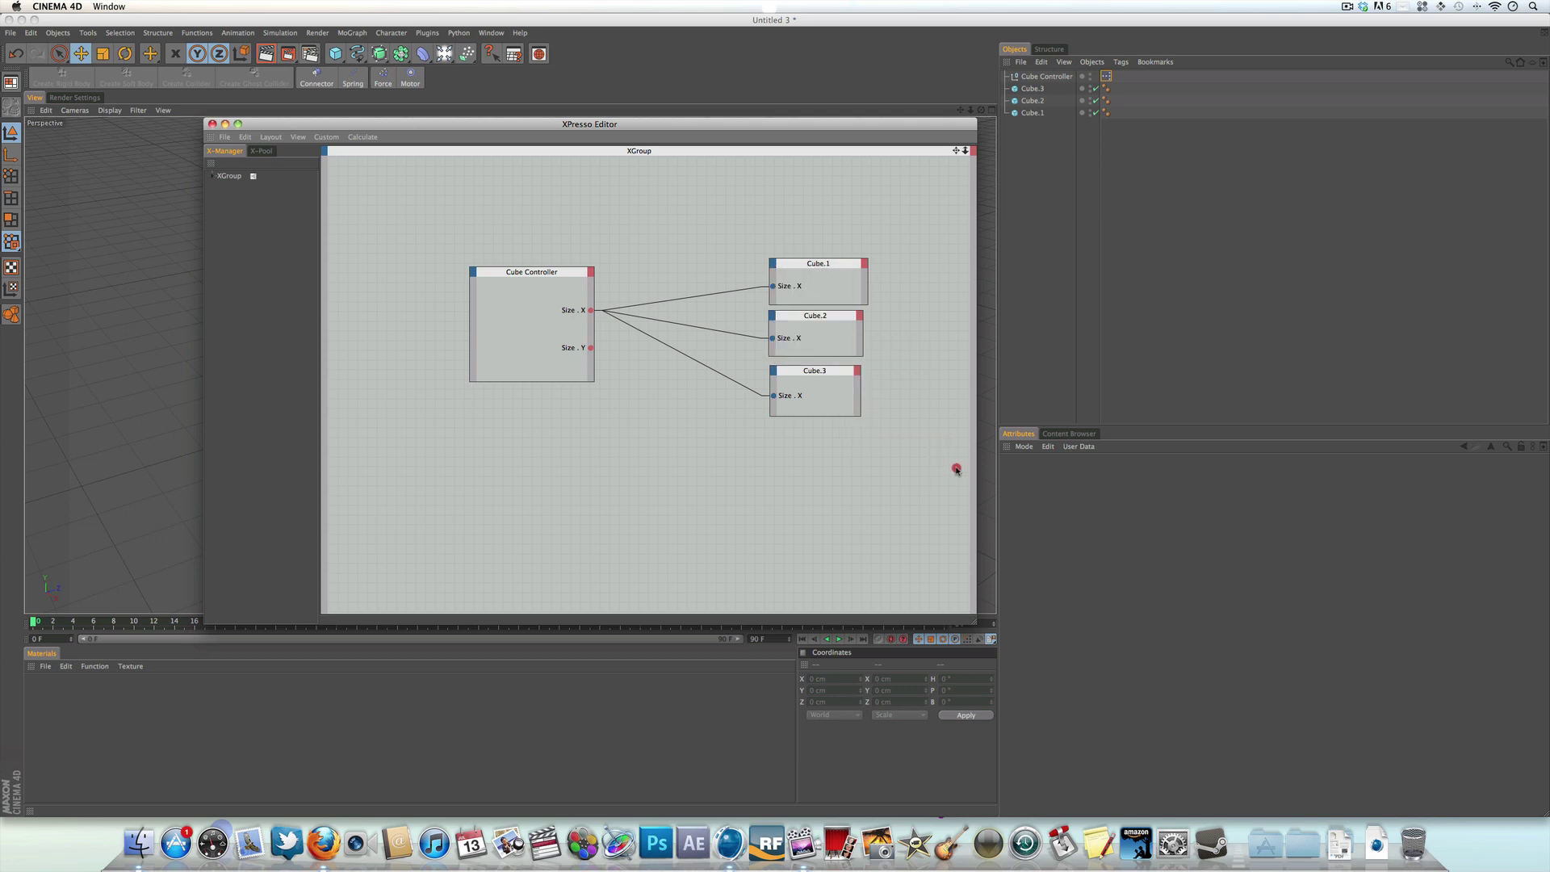
{"action": "left_click", "coordinate": [771, 260]}
{"action": "mouse_move", "coordinate": [791, 340]}
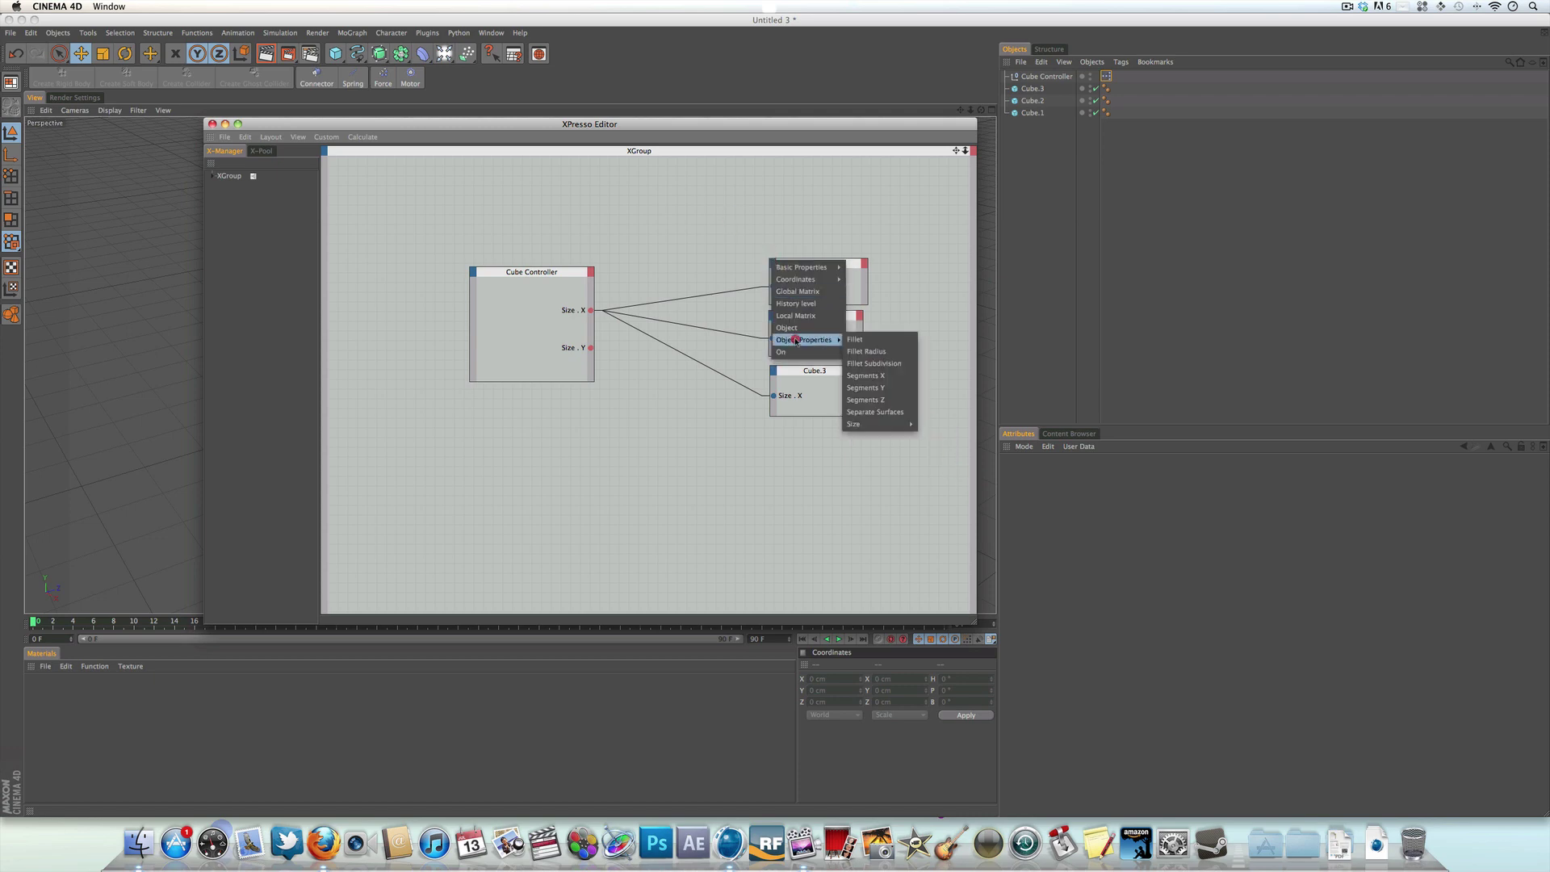
{"action": "mouse_move", "coordinate": [905, 427]}
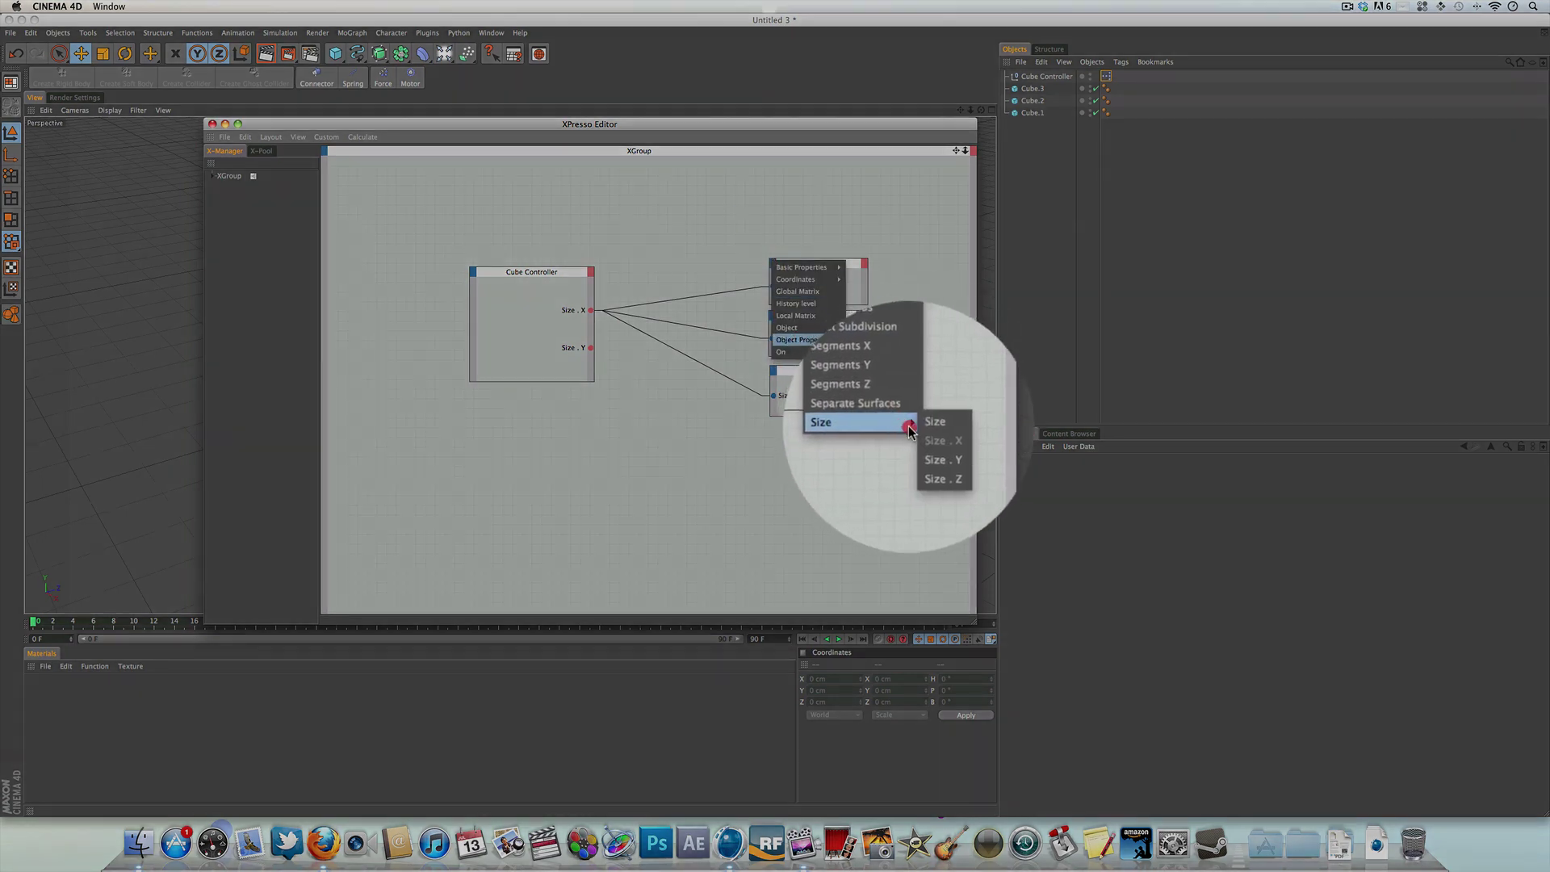
{"action": "left_click", "coordinate": [932, 449]}
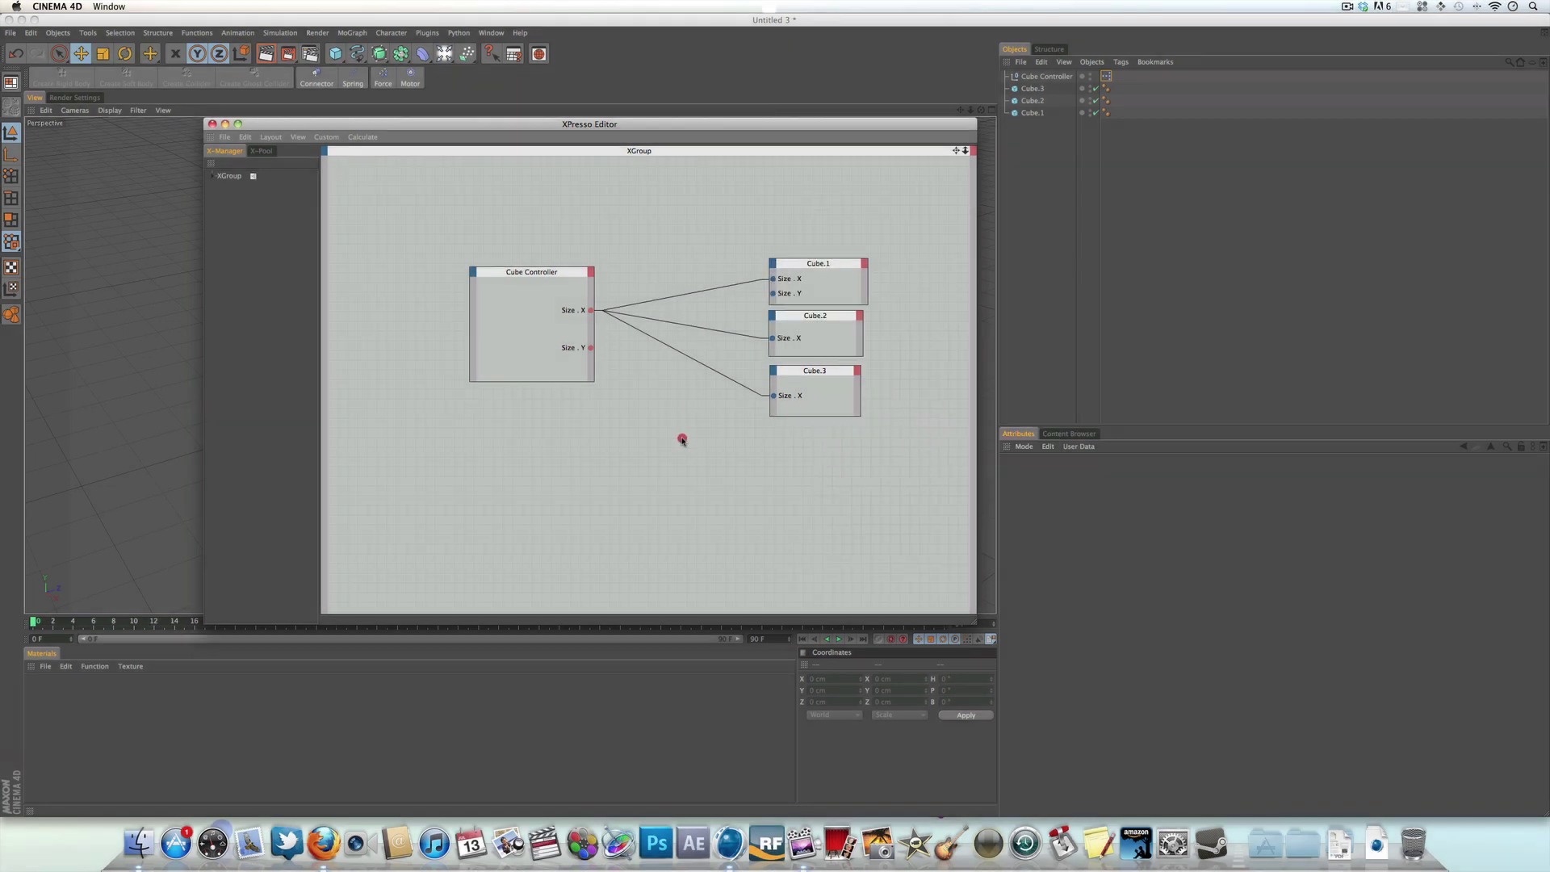
- Add the same Size . Y input port to the Cube.2 and Cube.3 nodes
{"action": "left_click", "coordinate": [772, 314]}
{"action": "mouse_move", "coordinate": [807, 396]}
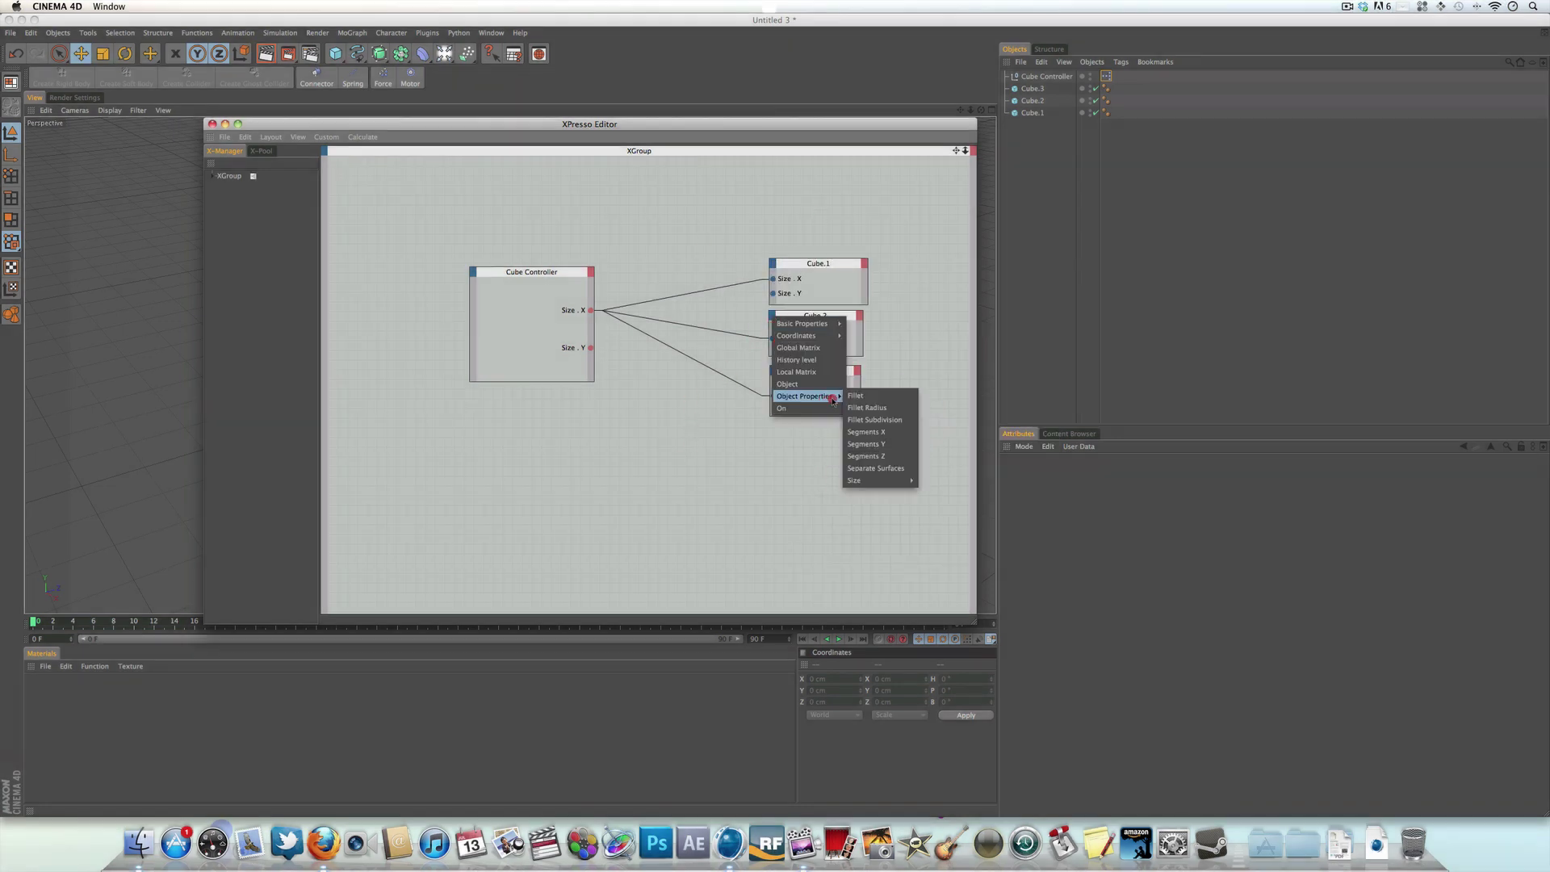
{"action": "mouse_move", "coordinate": [879, 485]}
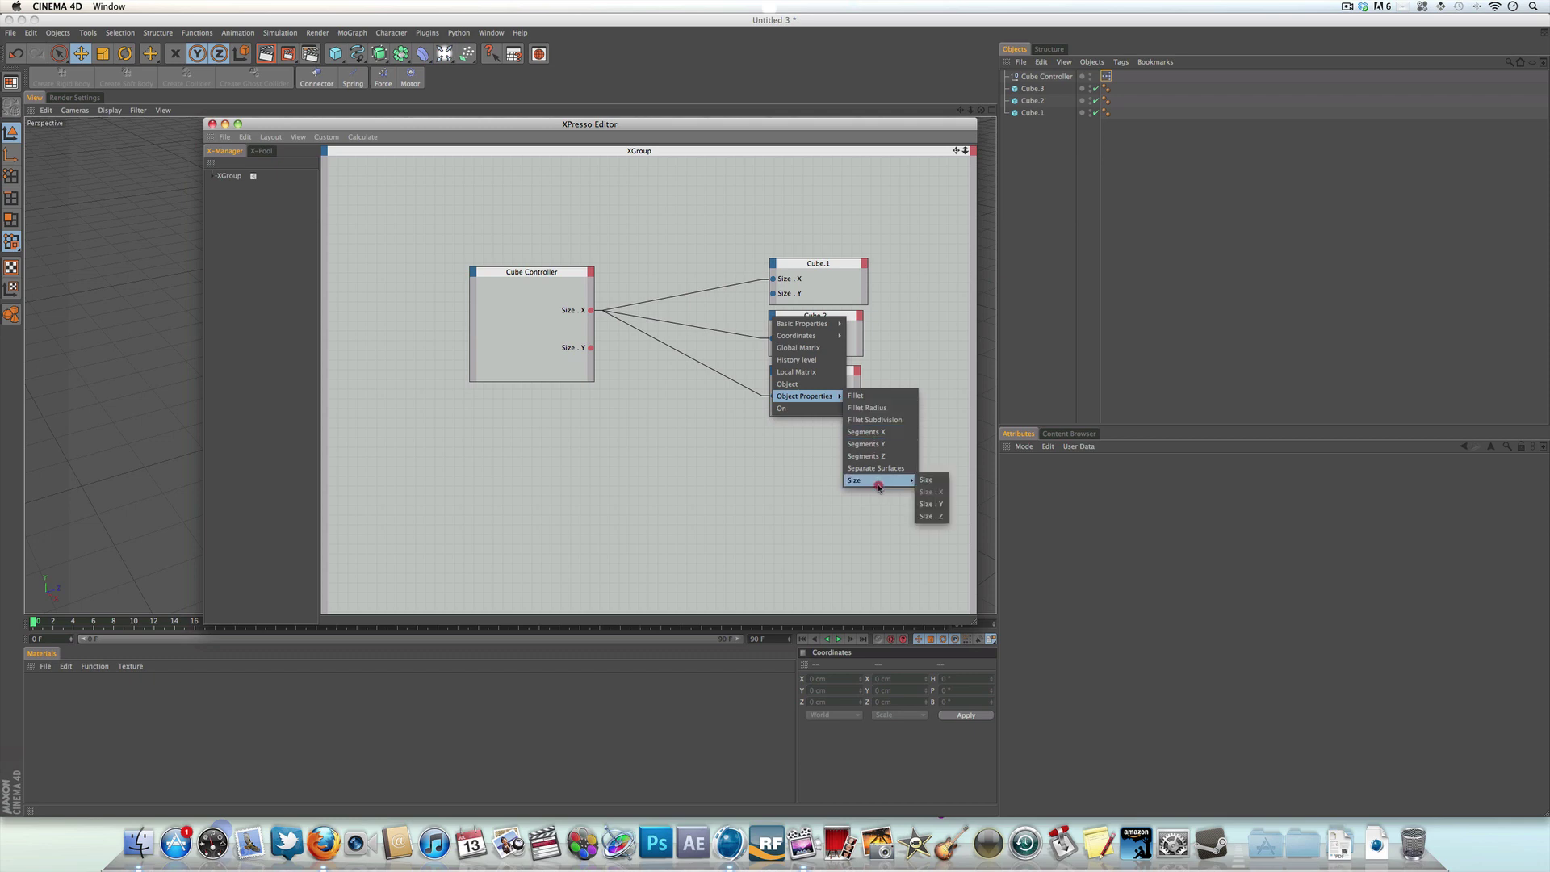
{"action": "left_click", "coordinate": [928, 504]}
{"action": "left_click", "coordinate": [773, 371]}
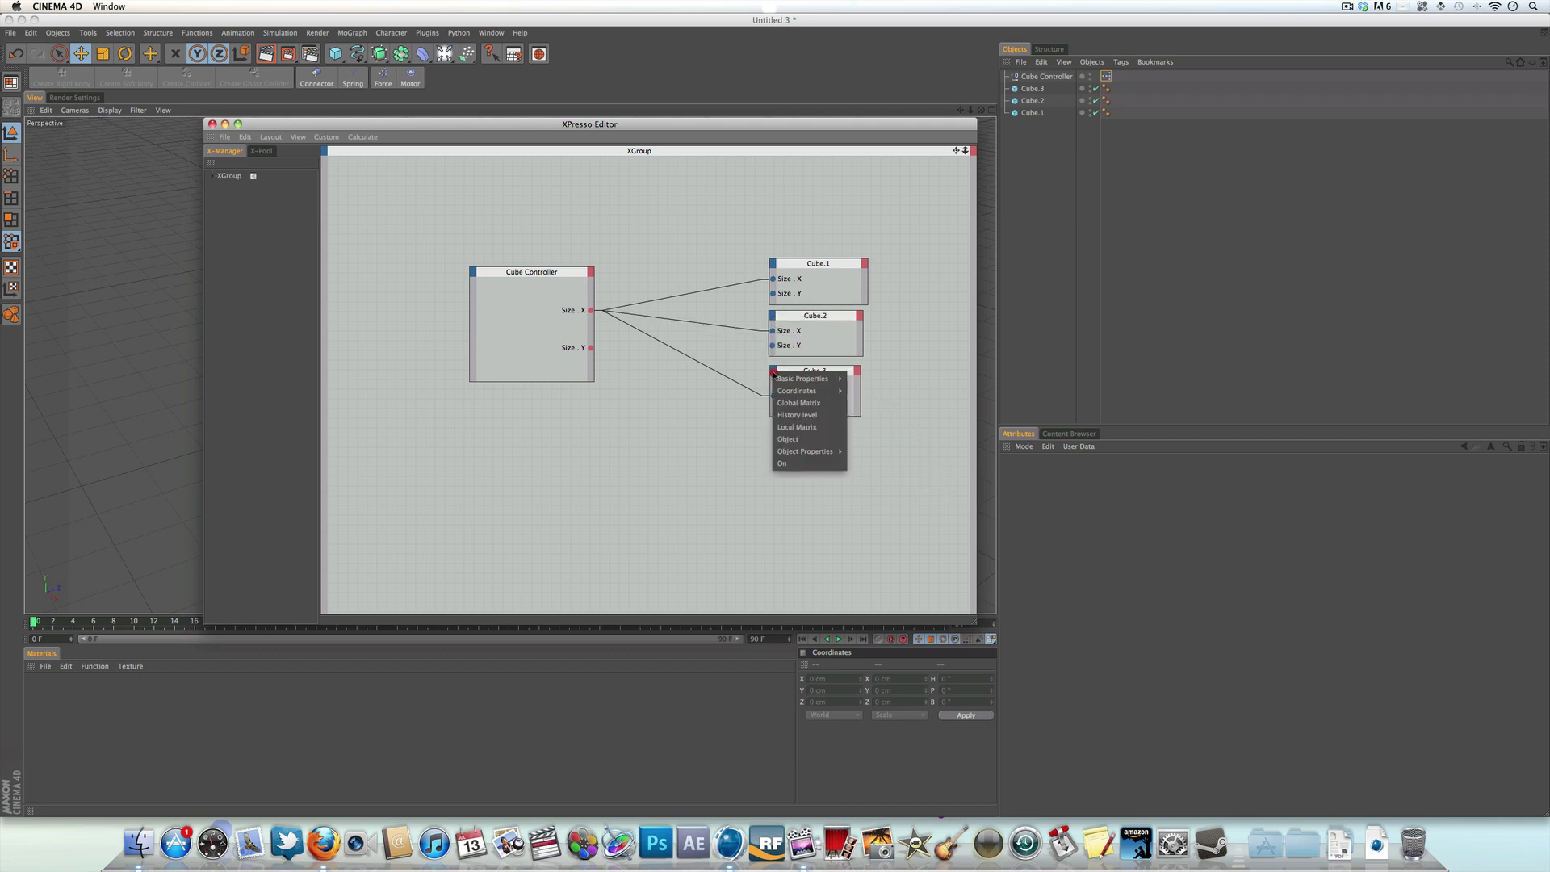
{"action": "mouse_move", "coordinate": [845, 452]}
{"action": "mouse_move", "coordinate": [870, 537]}
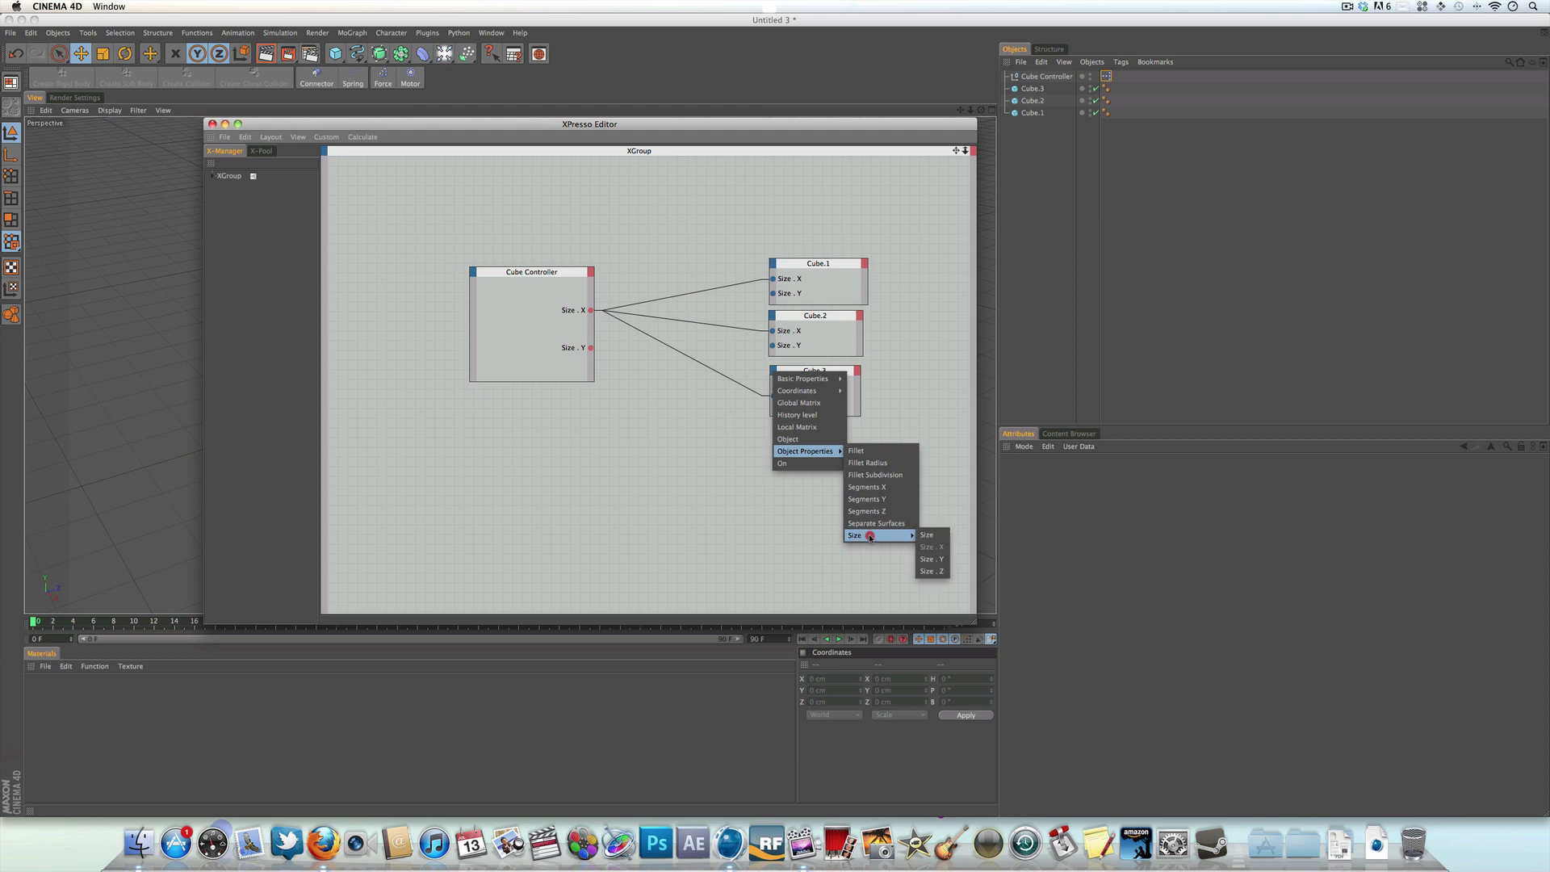
{"action": "left_click", "coordinate": [934, 559]}
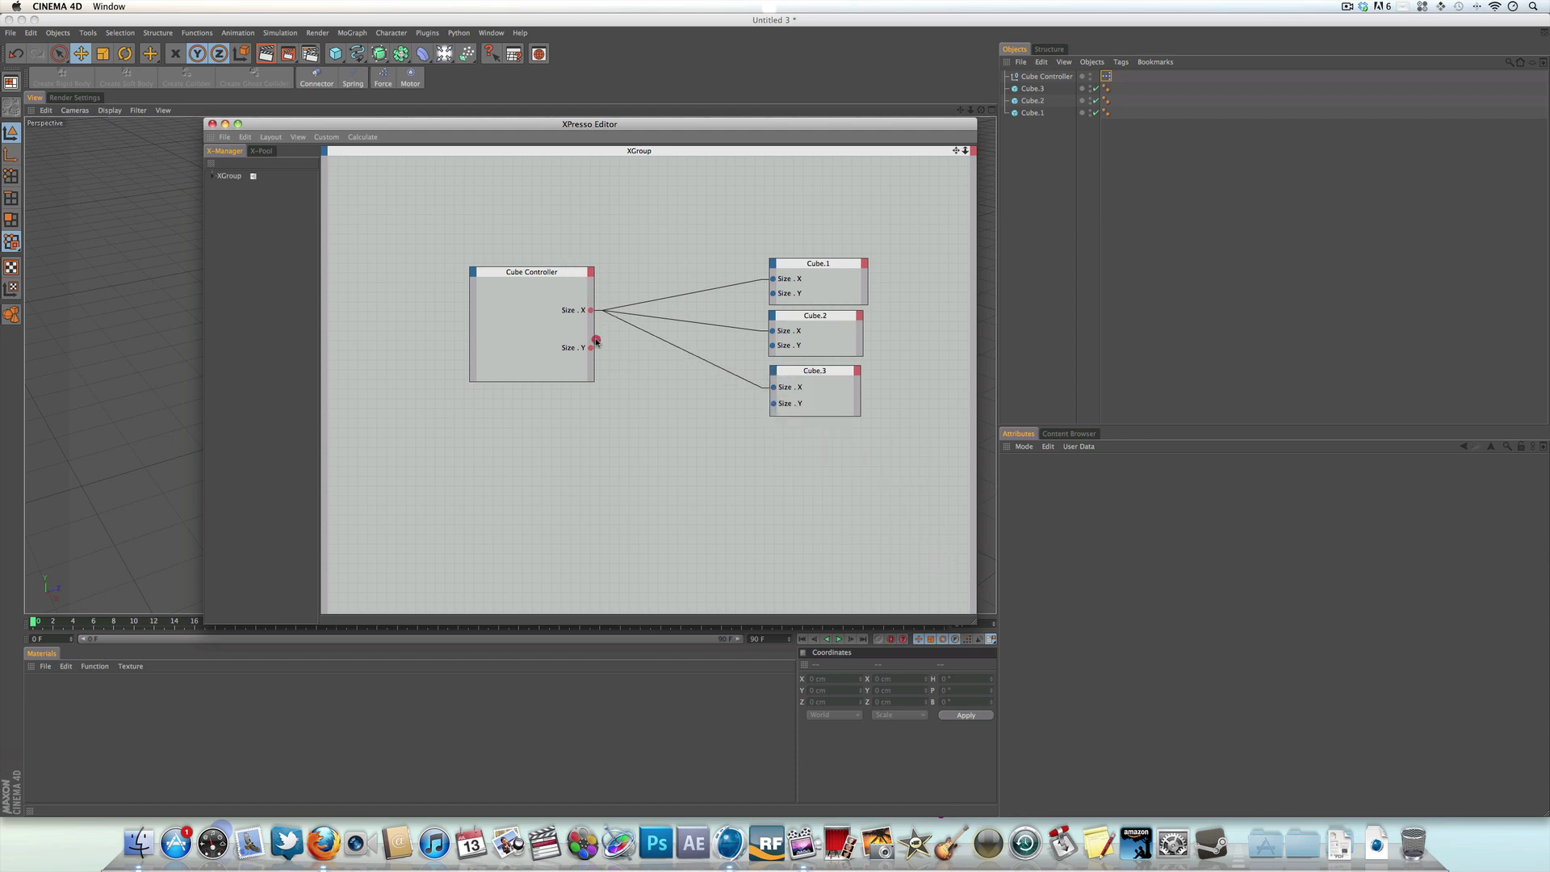
- Wire the Size . Y output into the Size . Y inputs of Cube.1, Cube.2 and Cube.3, then close the XPresso editor
{"action": "left_click_drag", "start_coordinate": [591, 348], "coordinate": [772, 299]}
{"action": "left_click_drag", "start_coordinate": [591, 348], "coordinate": [772, 346]}
{"action": "left_click_drag", "start_coordinate": [592, 347], "coordinate": [773, 407]}
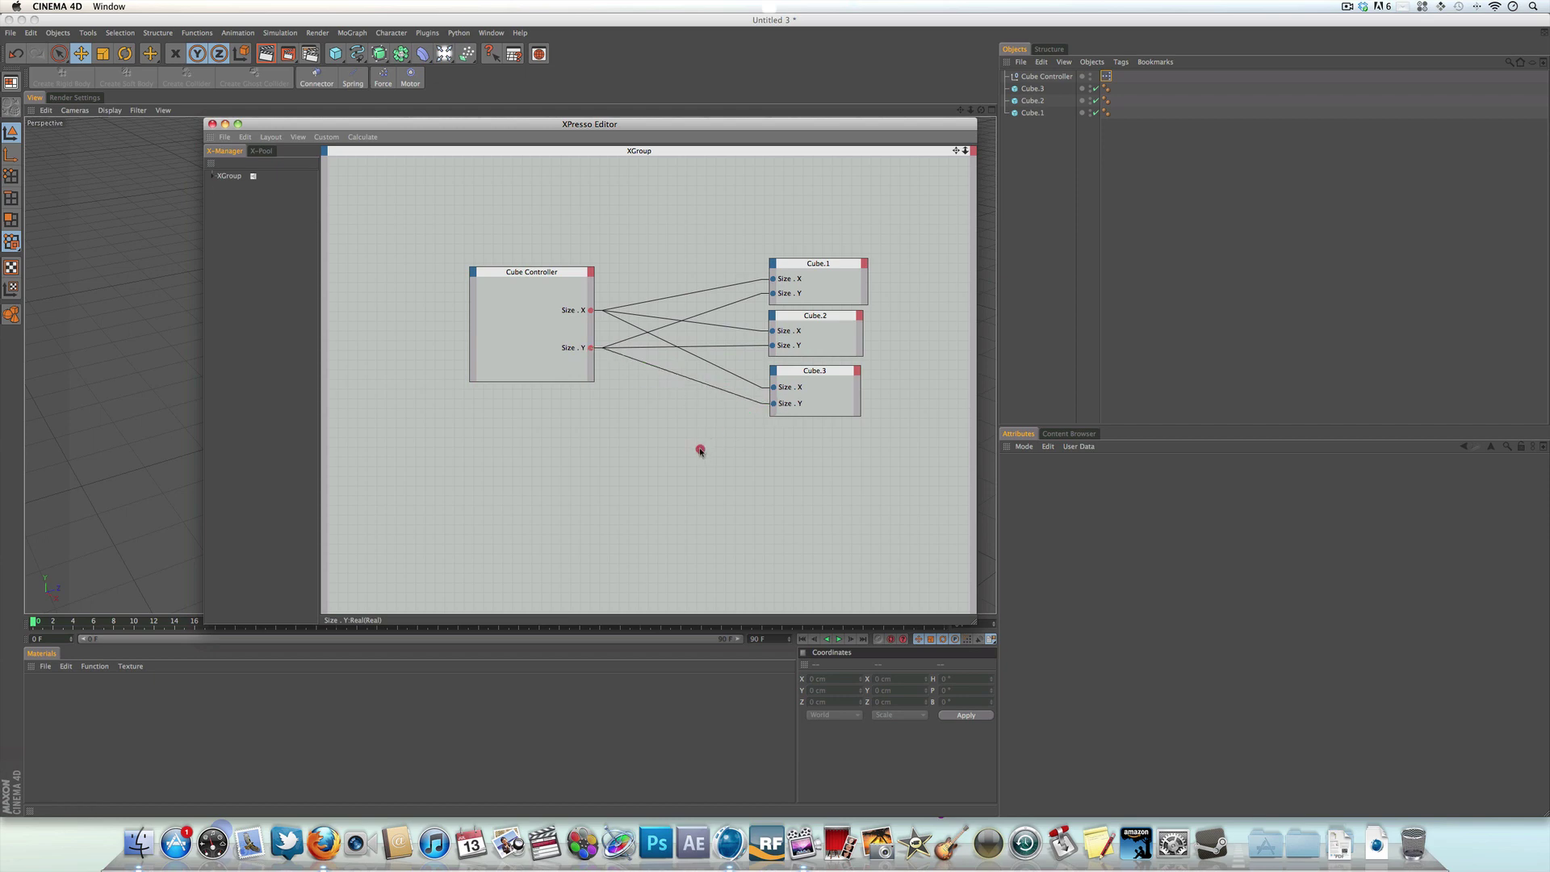
{"action": "left_click", "coordinate": [213, 125]}
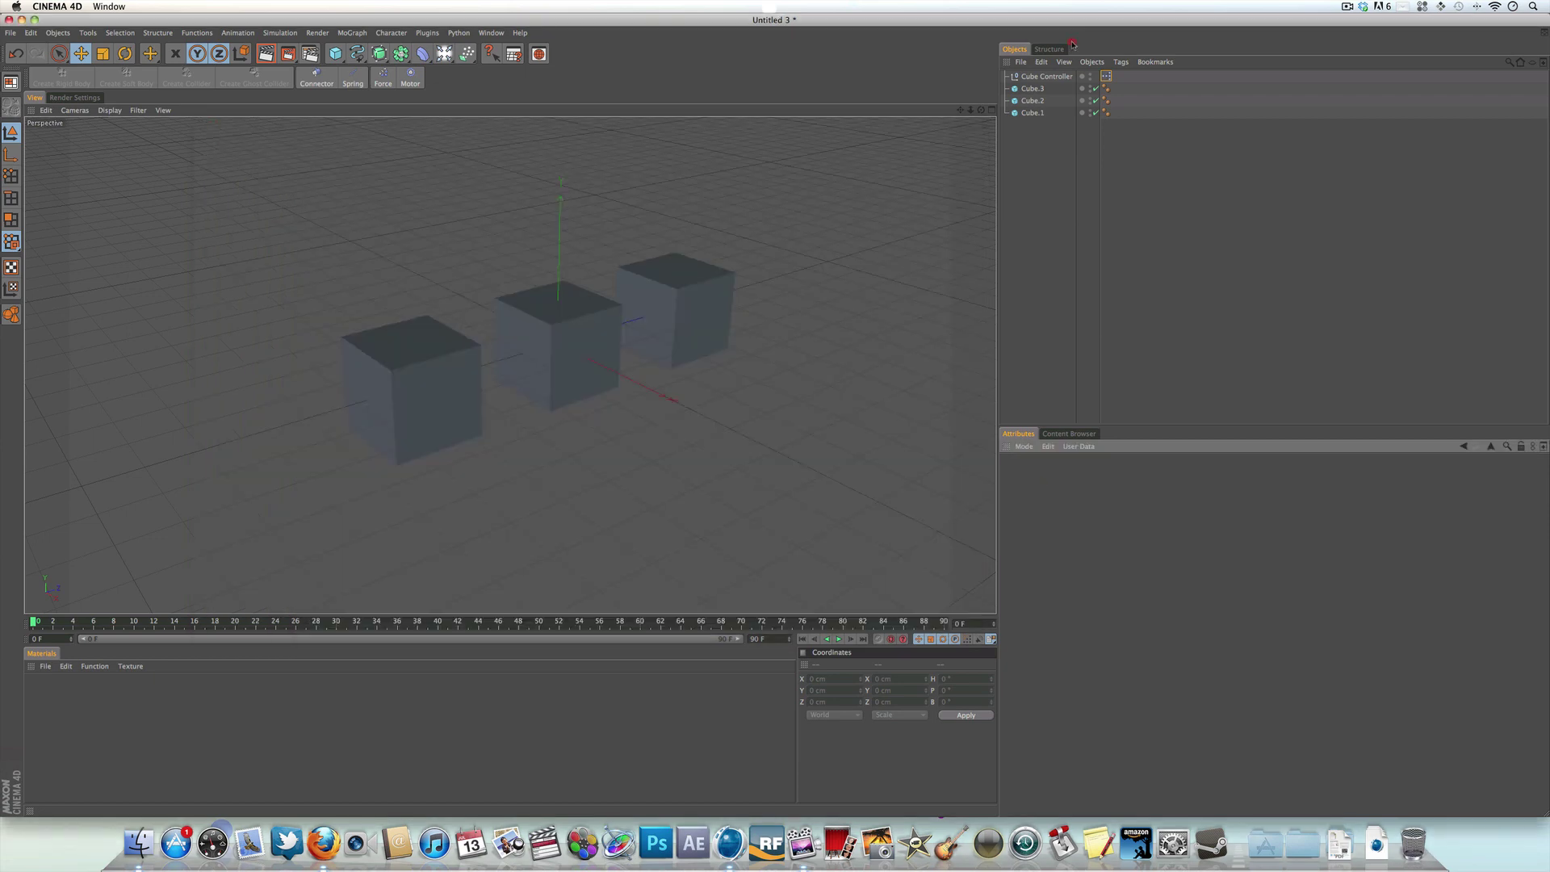
- Raise Cube Controller's Size Y to grow all cubes taller, then reset Size X and Size Y to 200 cm
{"action": "left_click", "coordinate": [1047, 77]}
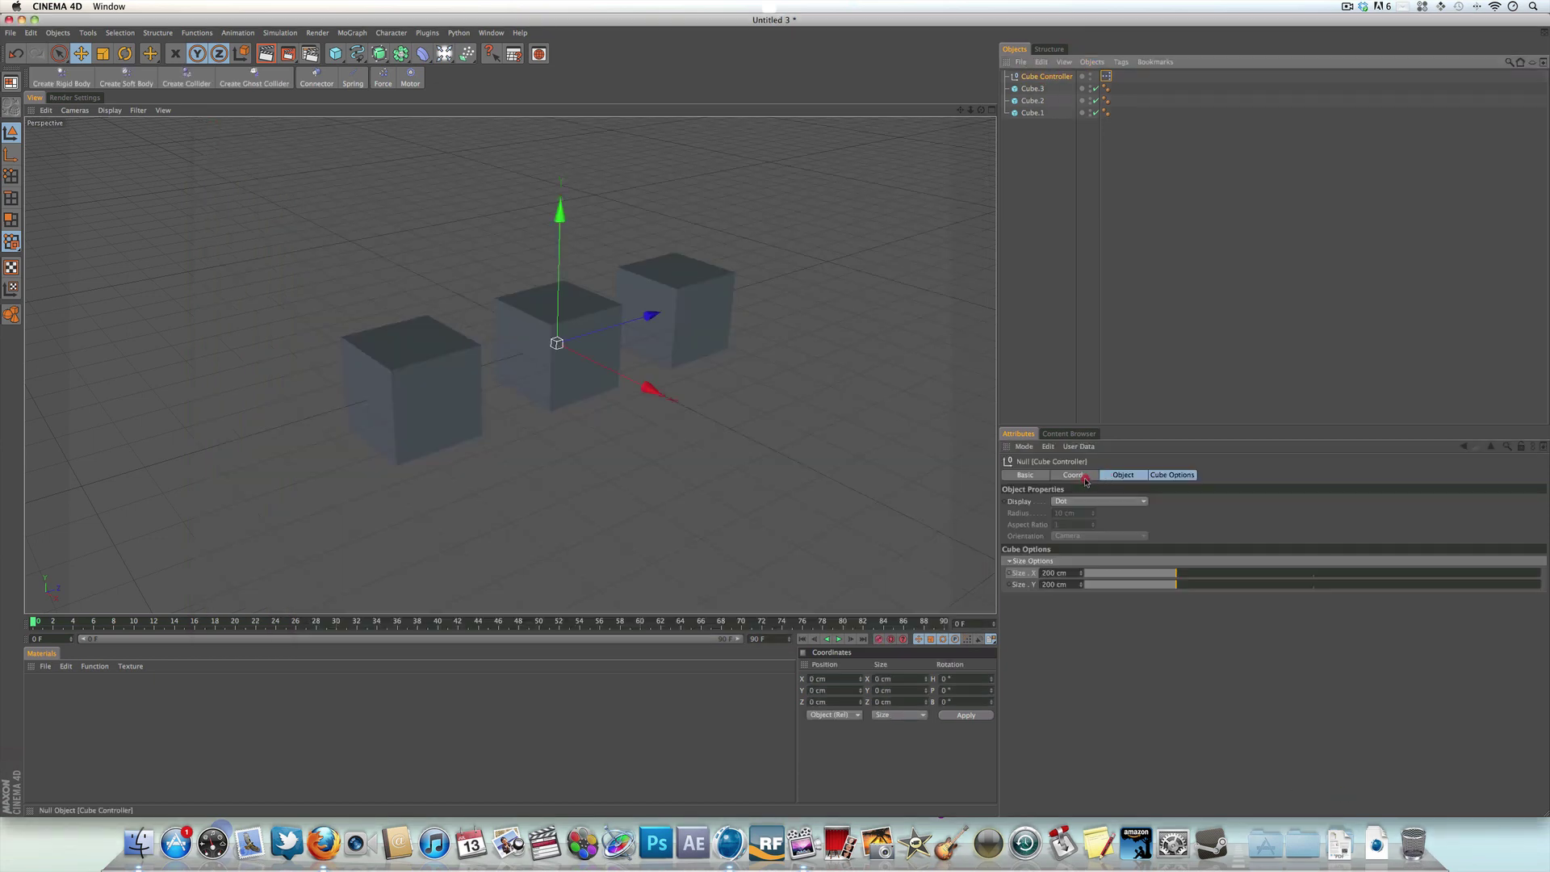
{"action": "left_click_drag", "start_coordinate": [1182, 593], "coordinate": [1231, 574]}
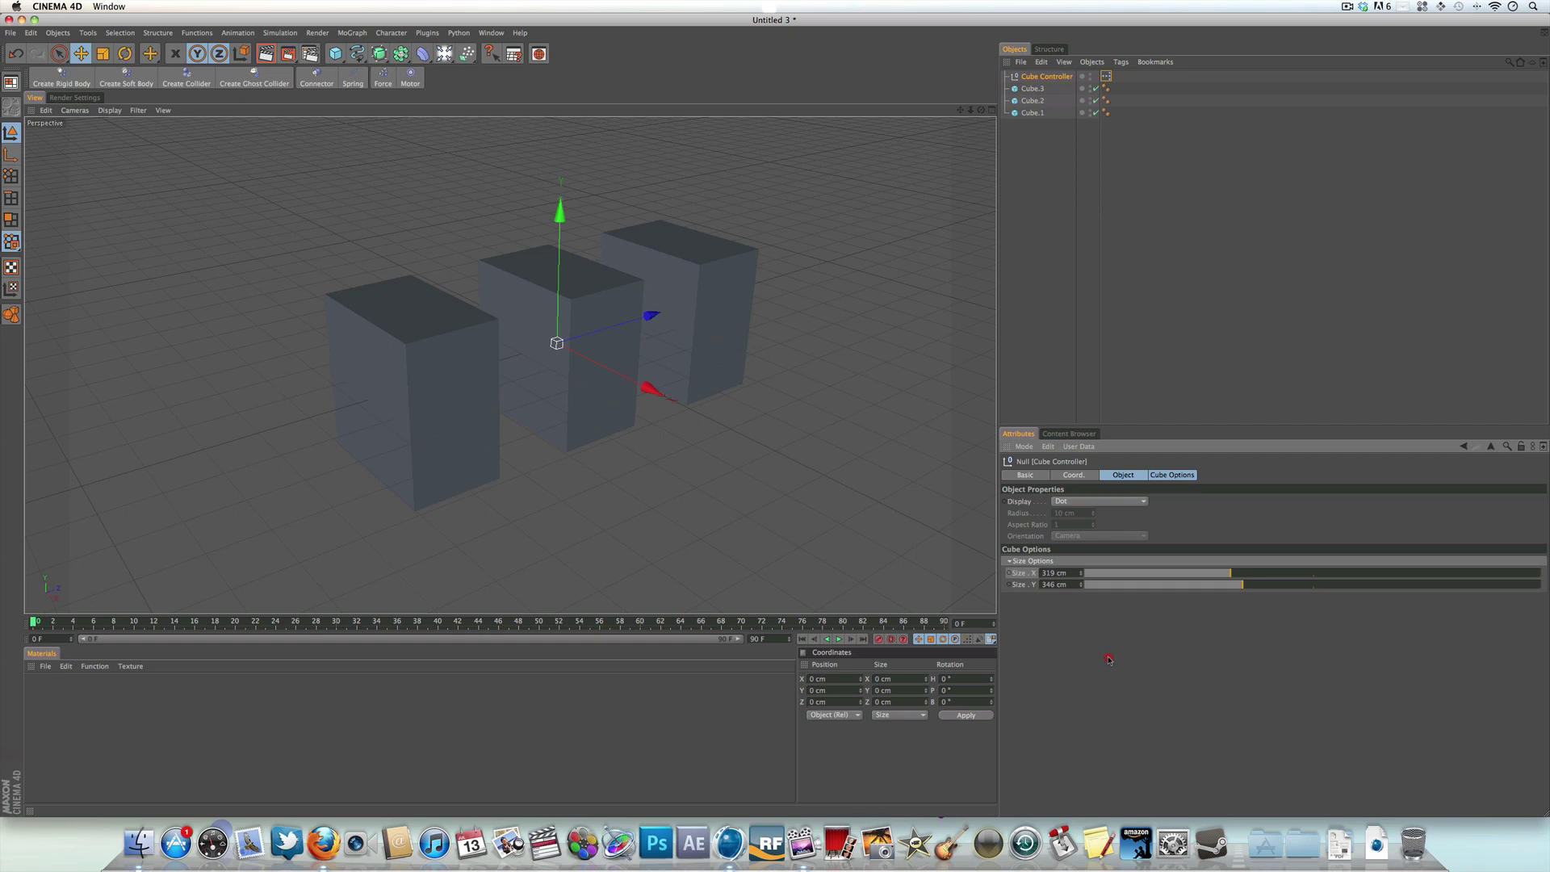
{"action": "double_click", "coordinate": [1056, 572]}
{"action": "type", "text": "200"}
{"action": "key", "text": "Tab"}
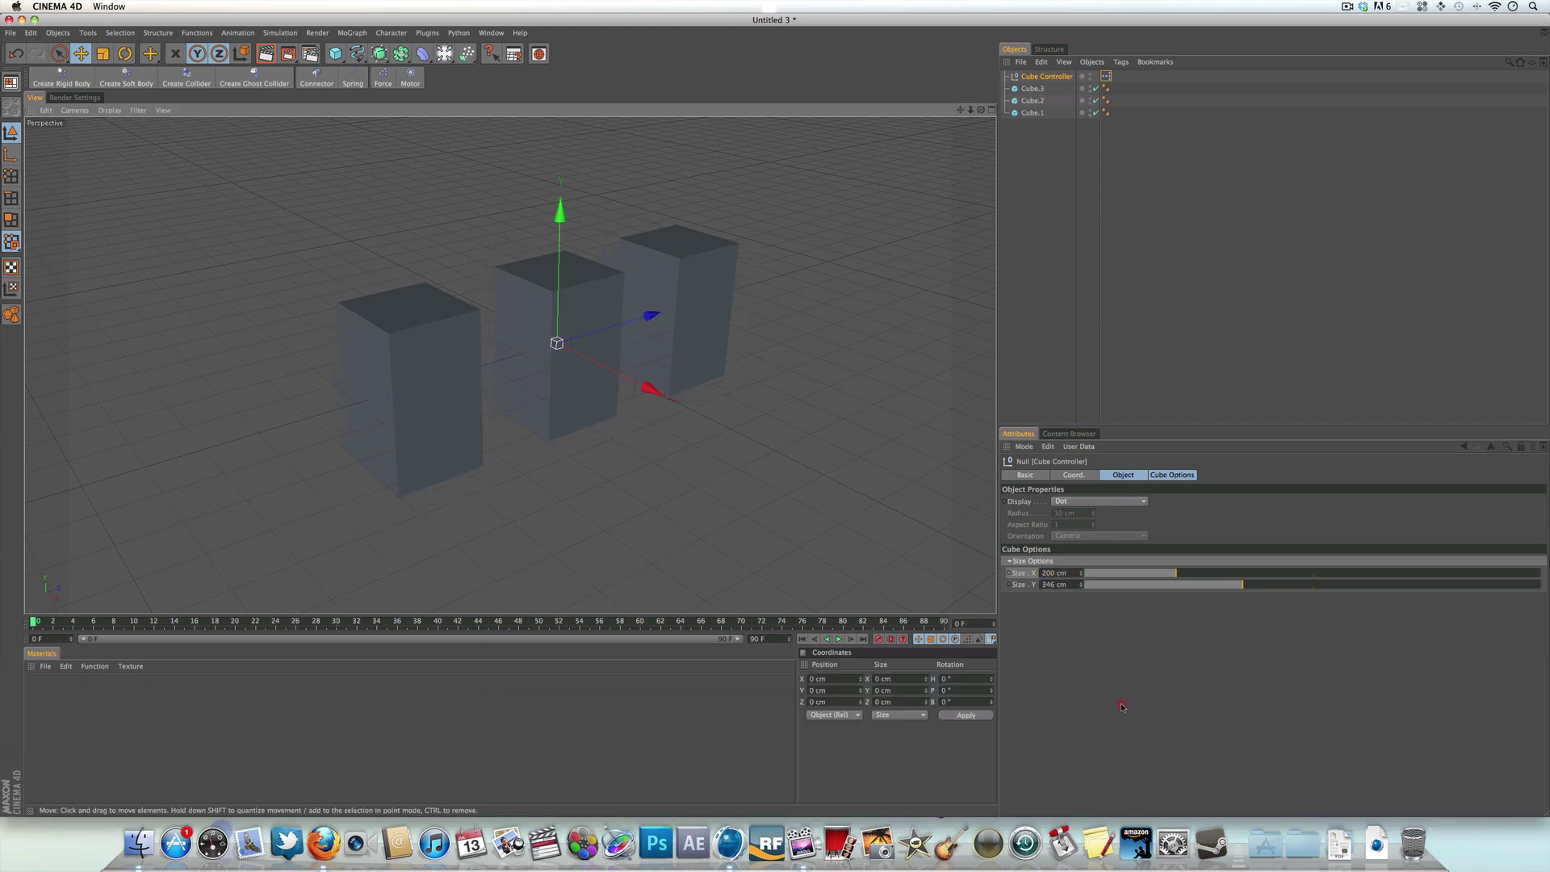
{"action": "double_click", "coordinate": [1072, 585]}
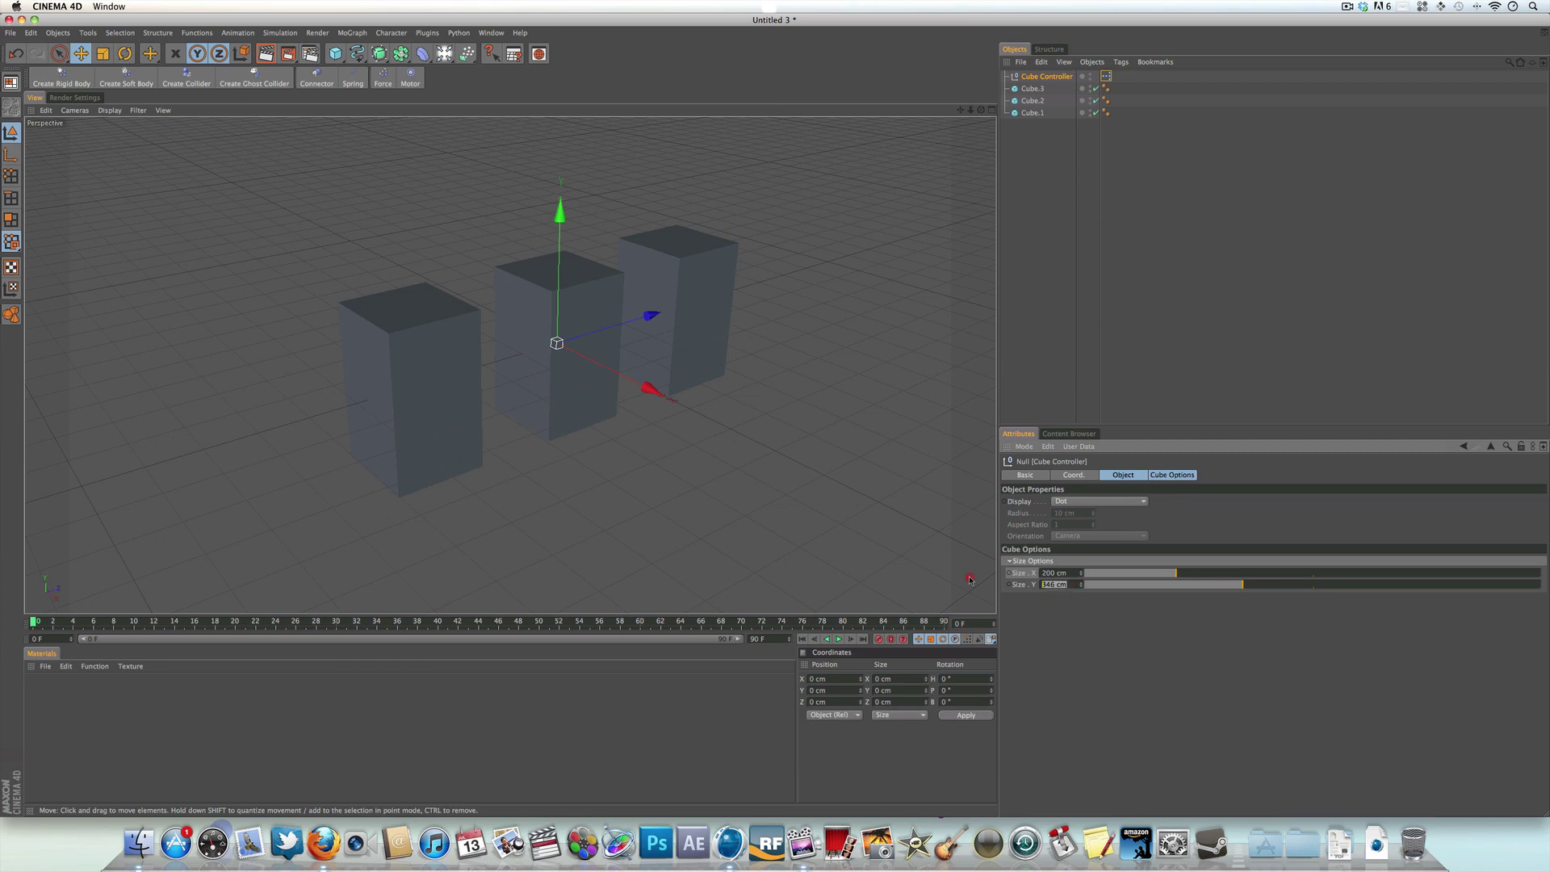
{"action": "type", "text": "200"}
{"action": "key", "text": "Return"}
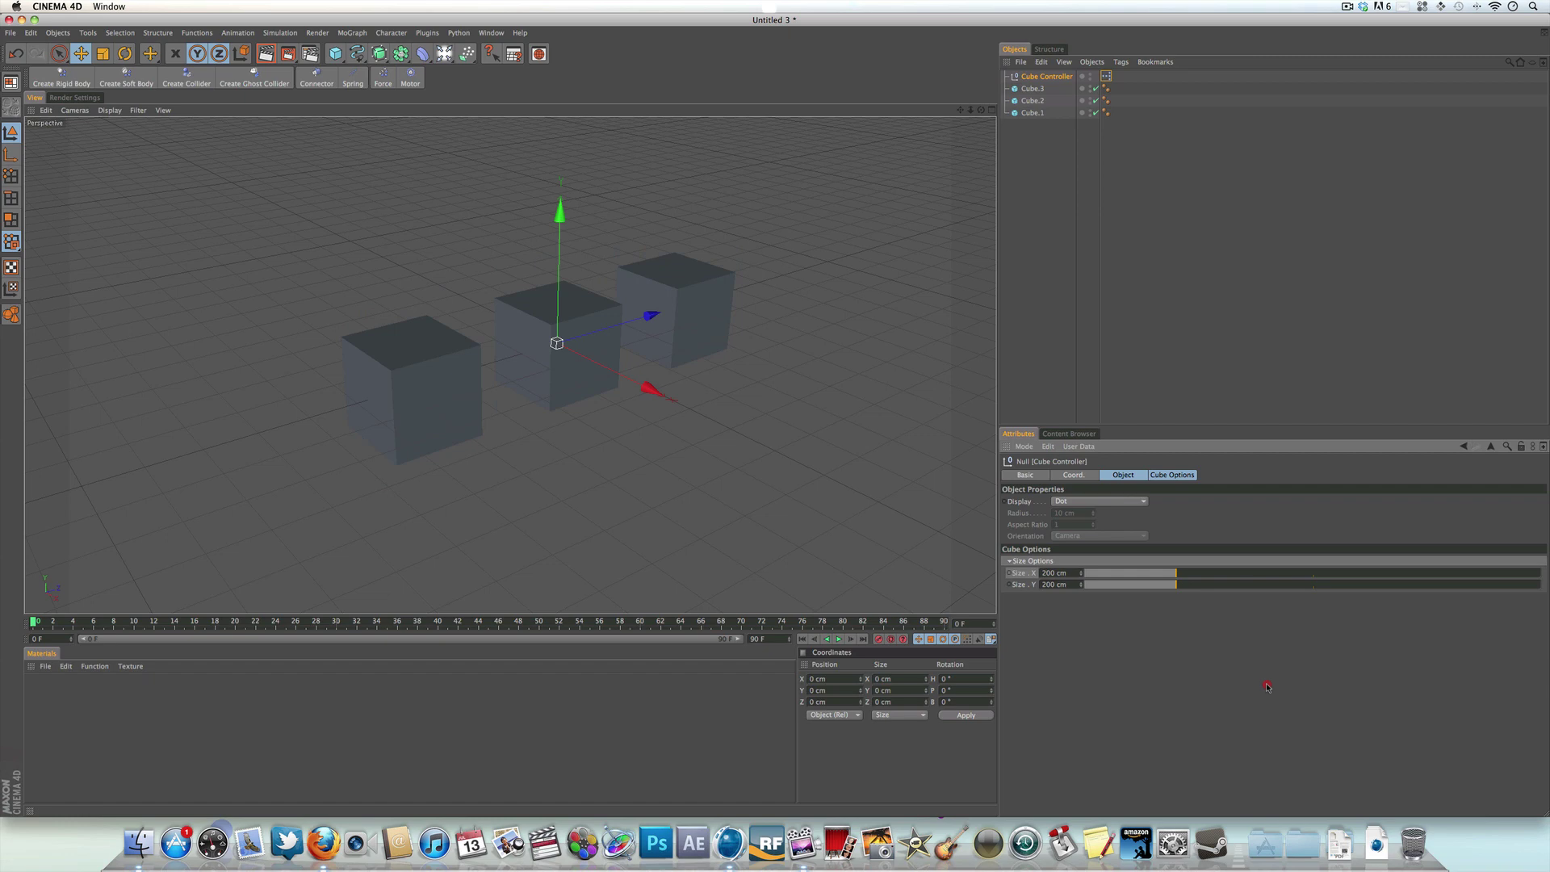